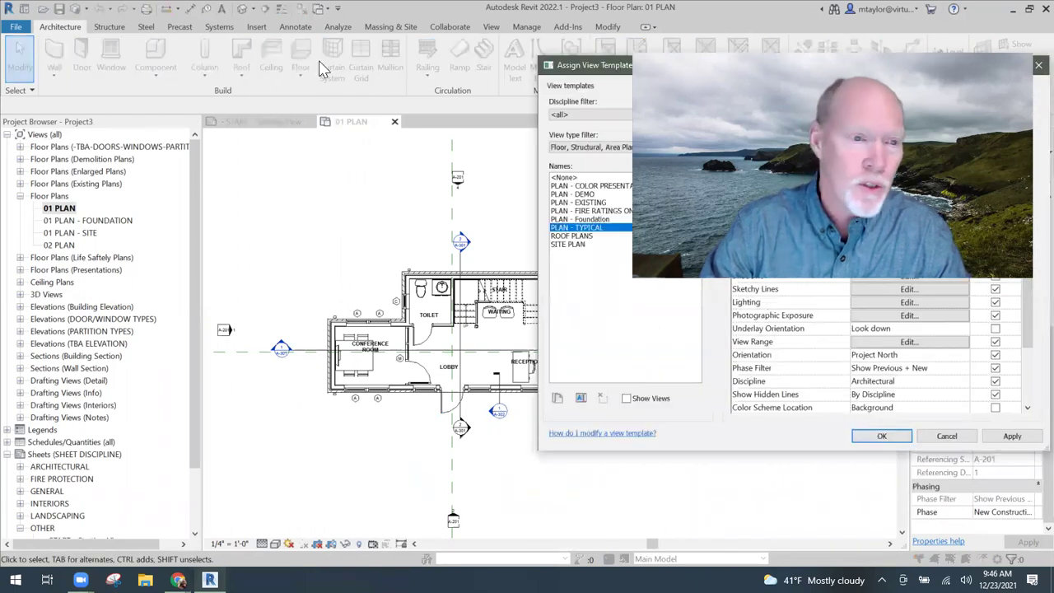
# Remove the view template from the 01 PLAN floor plan and set its visual style to Shaded
pyautogui.click(260, 177)
pyautogui.click(586, 438)
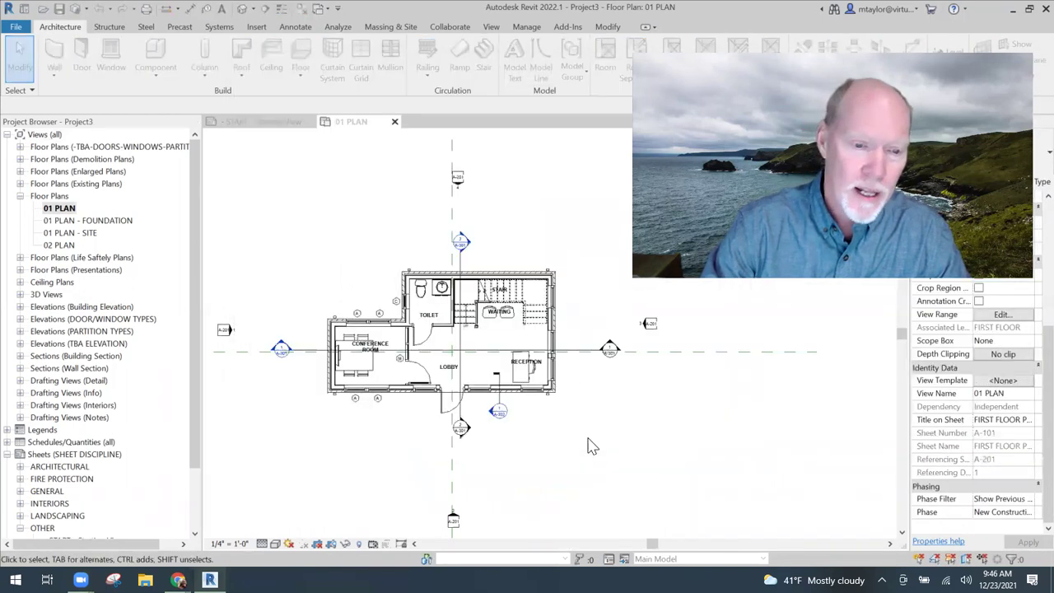
pyautogui.click(274, 545)
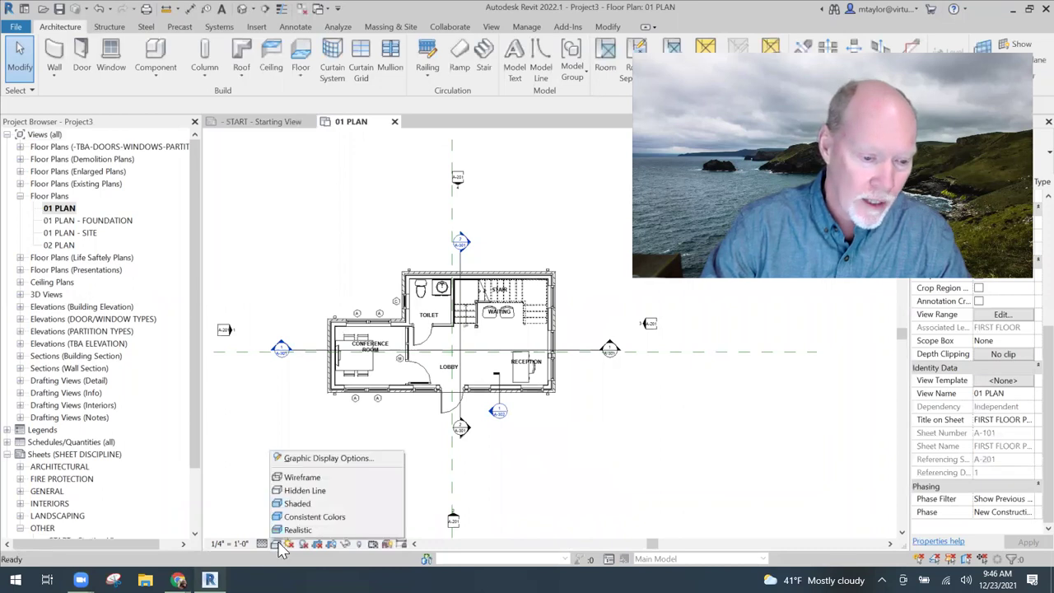
pyautogui.click(305, 503)
pyautogui.scroll(5, 482, 360)
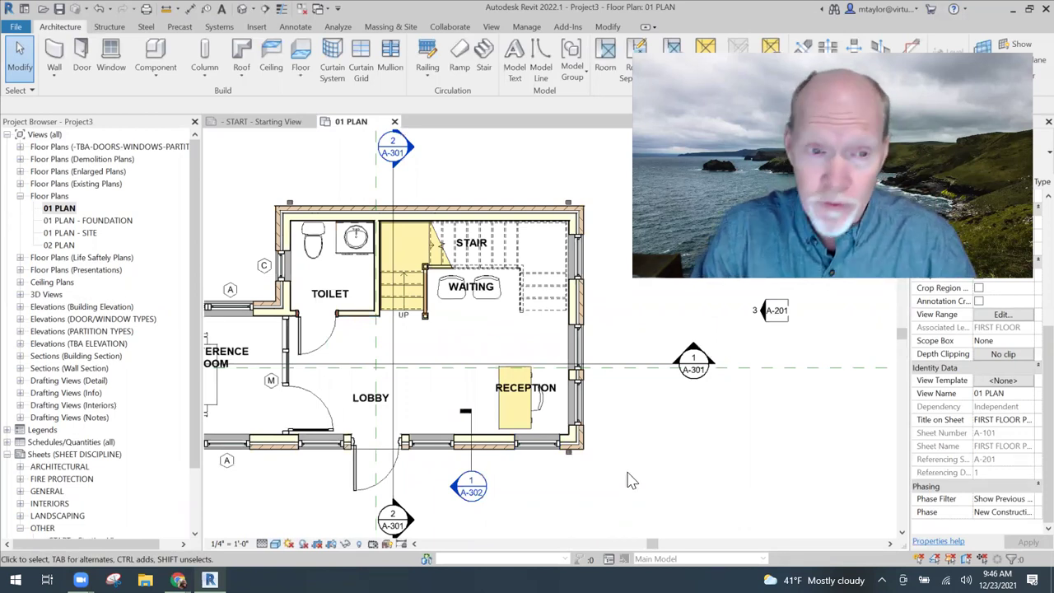
pyautogui.moveTo(659, 485); pyautogui.dragTo(651, 473, button='middle')
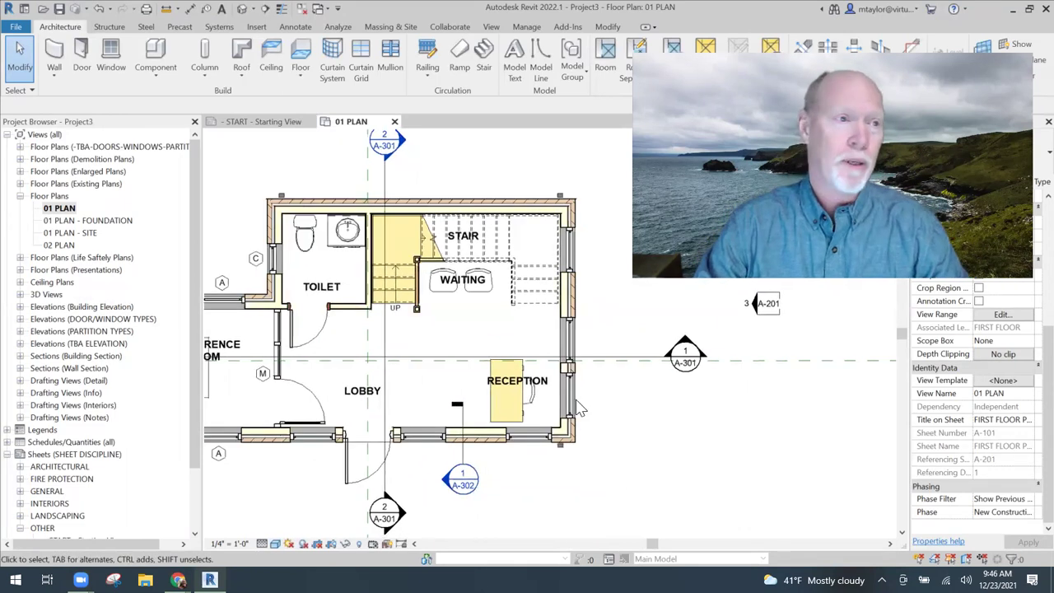
# Create a new family from the English-Imperial Generic Model template
pyautogui.click(17, 27)
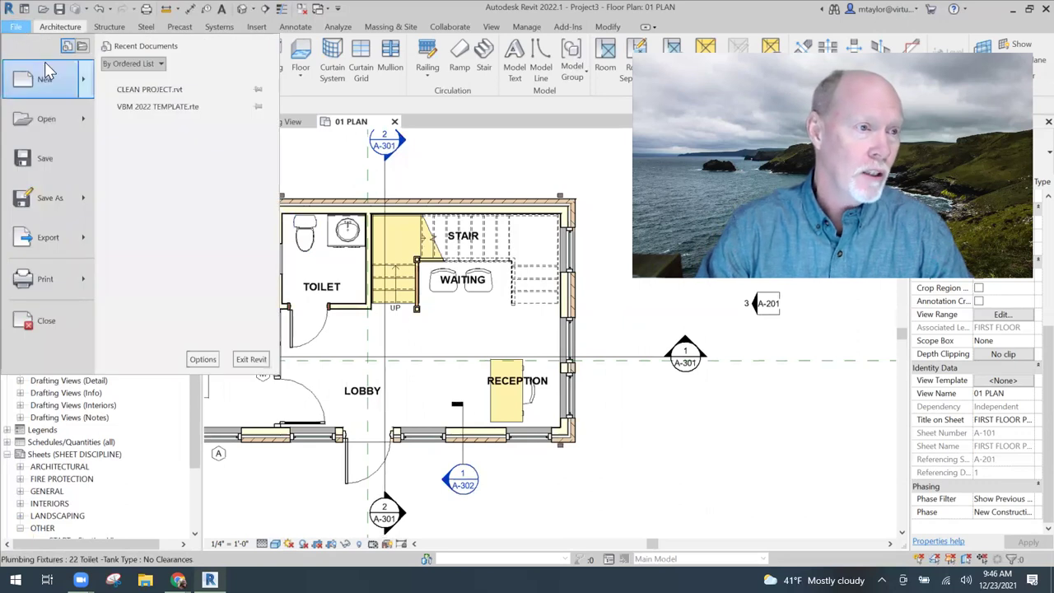
pyautogui.moveTo(49, 83)
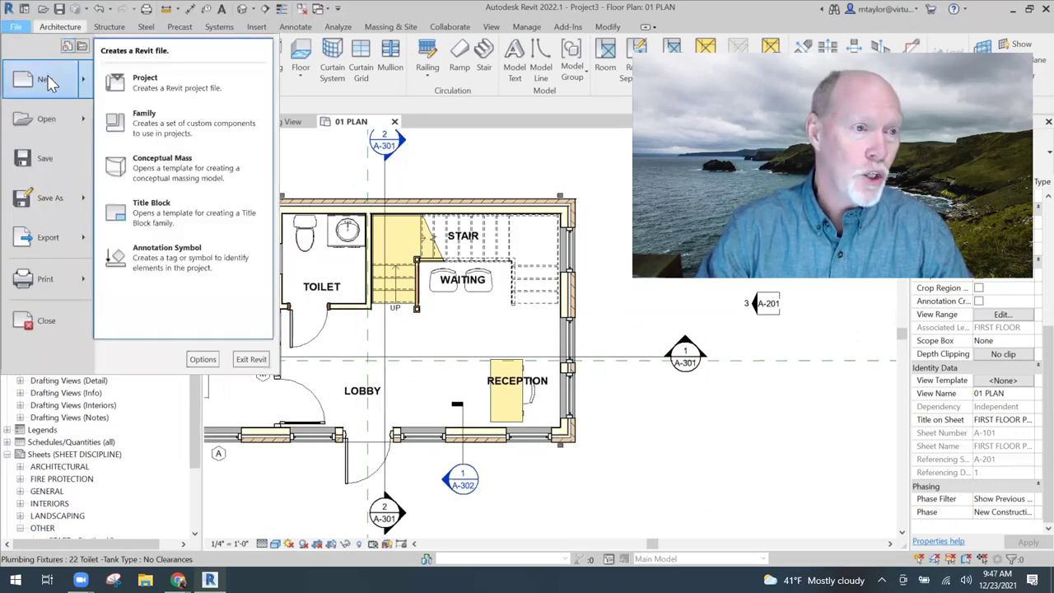
pyautogui.click(163, 125)
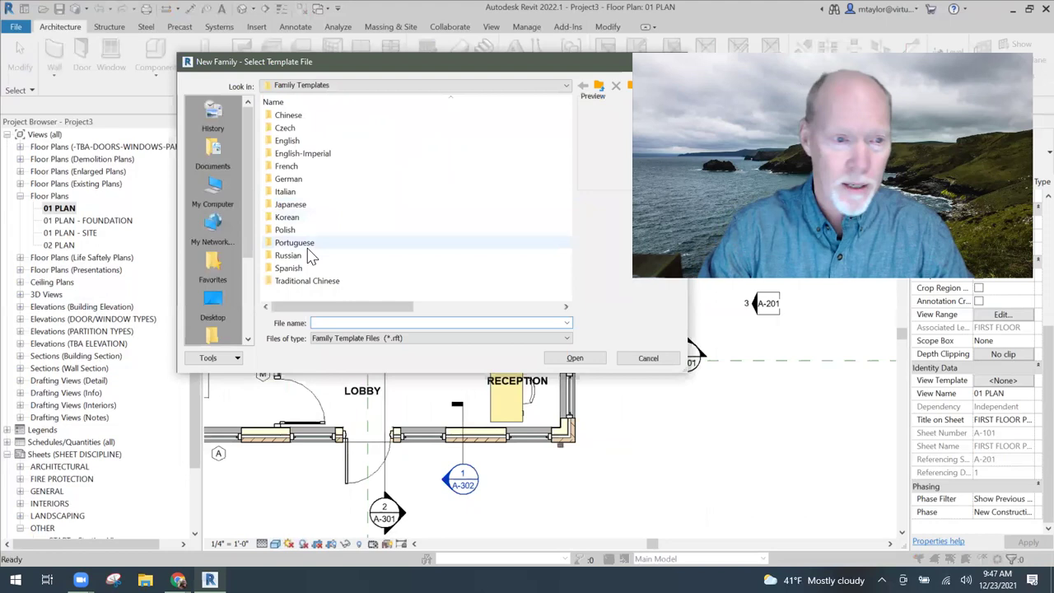
pyautogui.doubleClick(313, 155)
pyautogui.scroll(-6, 313, 239)
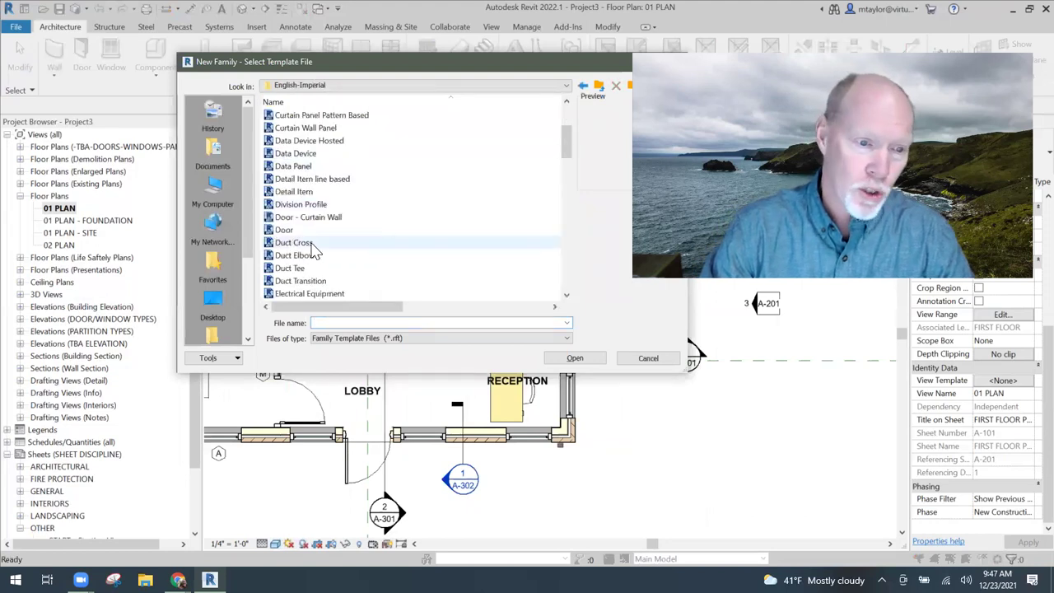
pyautogui.scroll(-5, 311, 251)
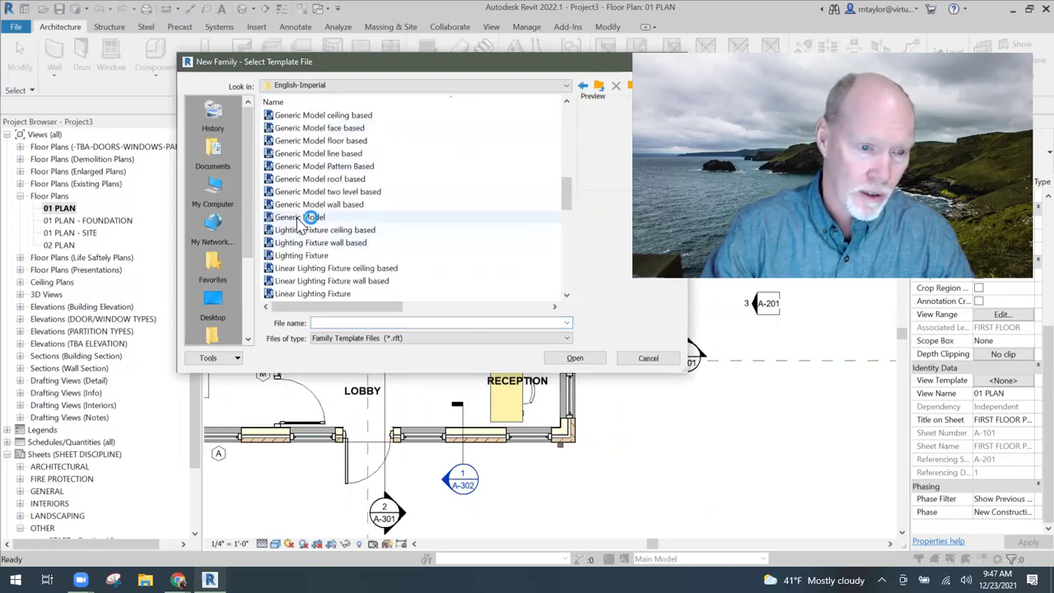
pyautogui.doubleClick(300, 217)
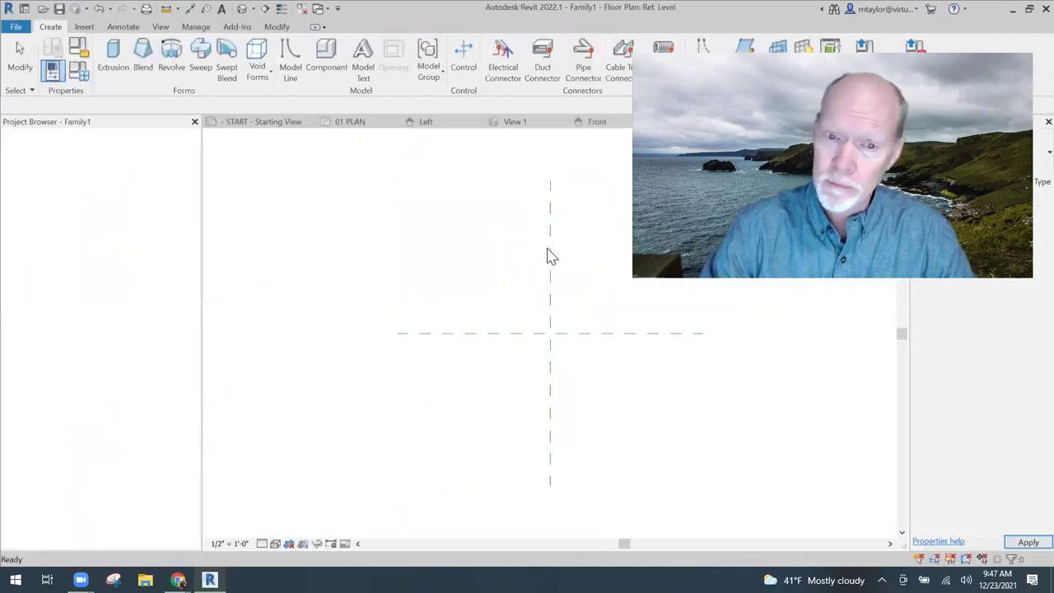
# Extrude a rectangle about 1'-11" by 1'-10", drawn around the reference plane intersection, to a depth of 1'-0"
pyautogui.moveTo(438, 259); pyautogui.dragTo(417, 268, button='middle')
pyautogui.scroll(1, 417, 268)
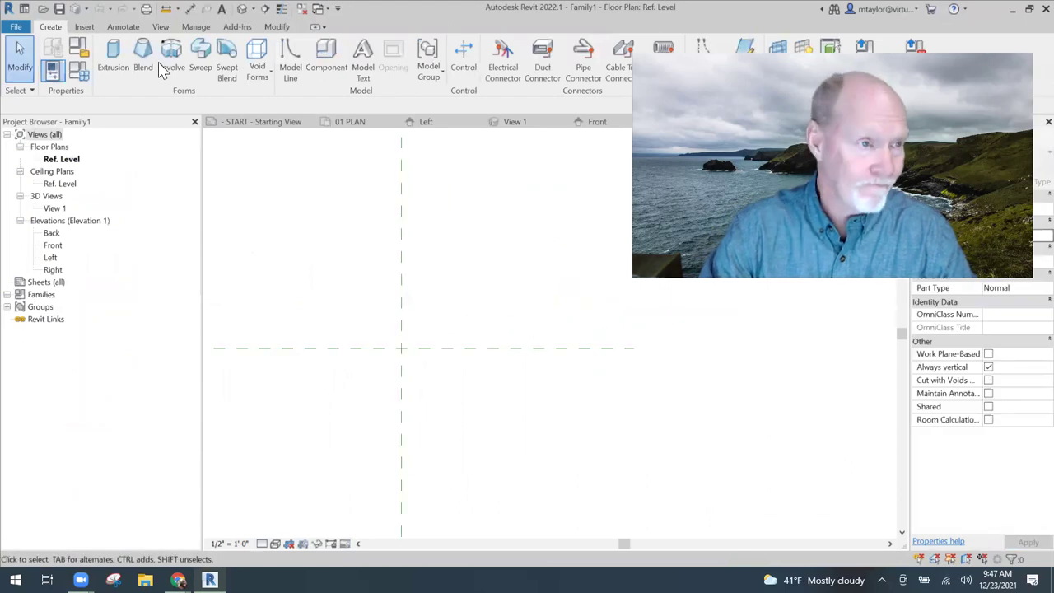
pyautogui.click(113, 57)
pyautogui.click(494, 46)
pyautogui.click(371, 314)
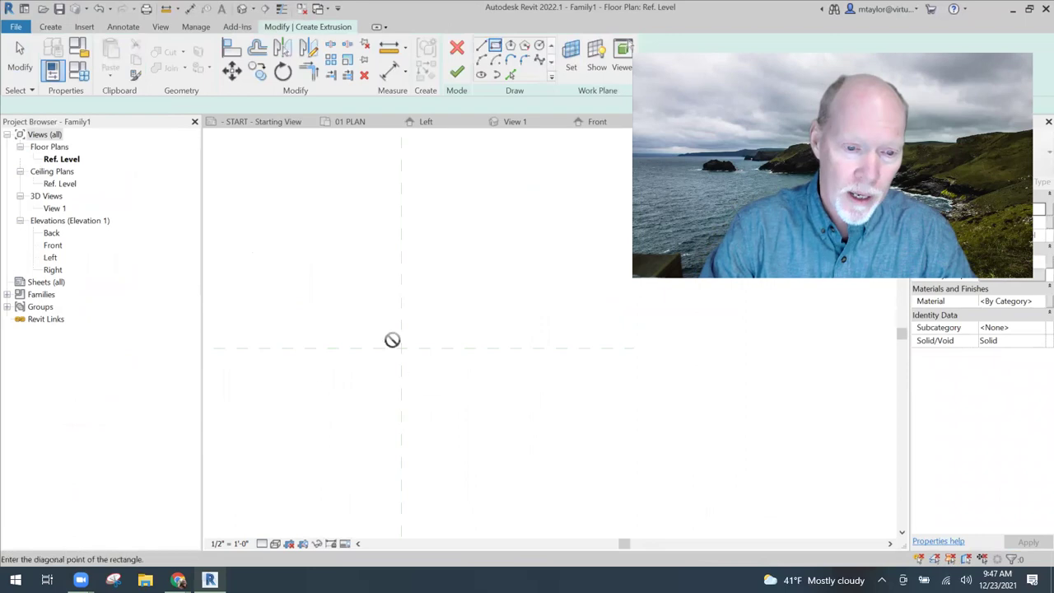
pyautogui.click(461, 399)
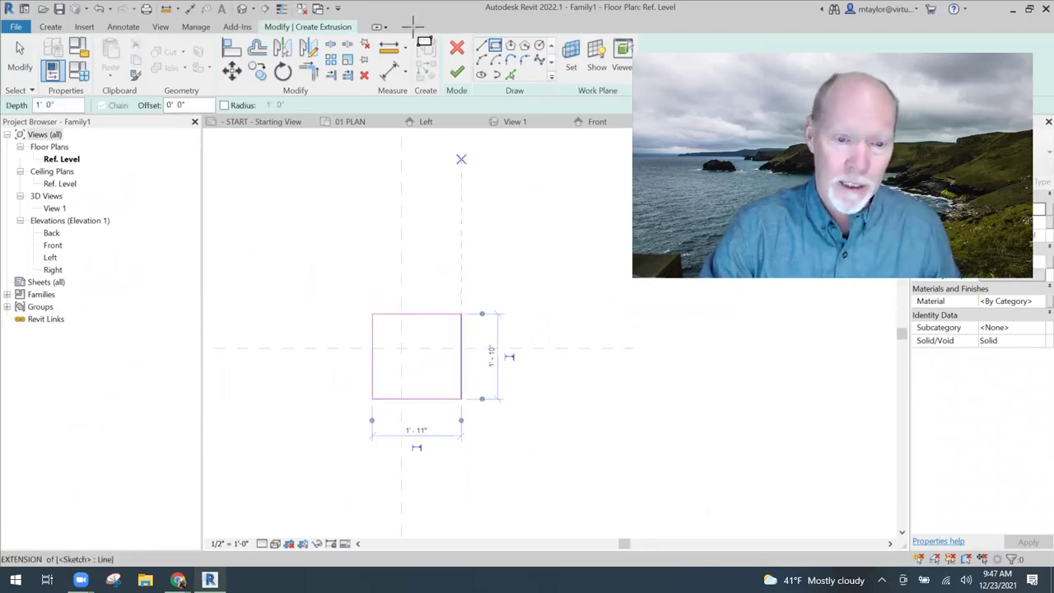
pyautogui.click(456, 71)
# Show the extruded box in the default 3D view with nothing selected, seen at an angle from above
pyautogui.click(242, 8)
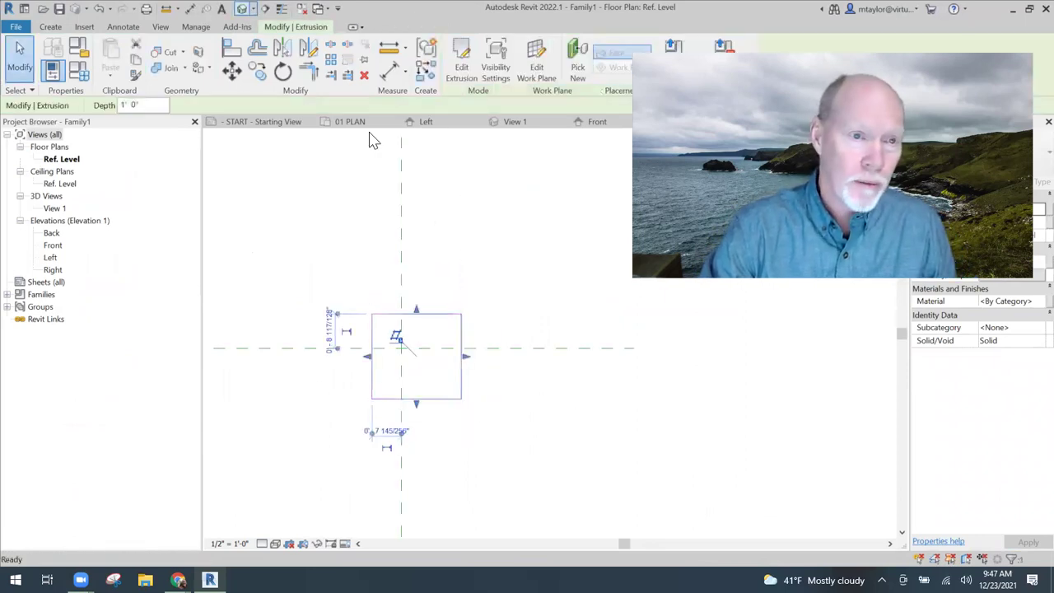
pyautogui.press('Escape')
pyautogui.scroll(-4, 447, 369)
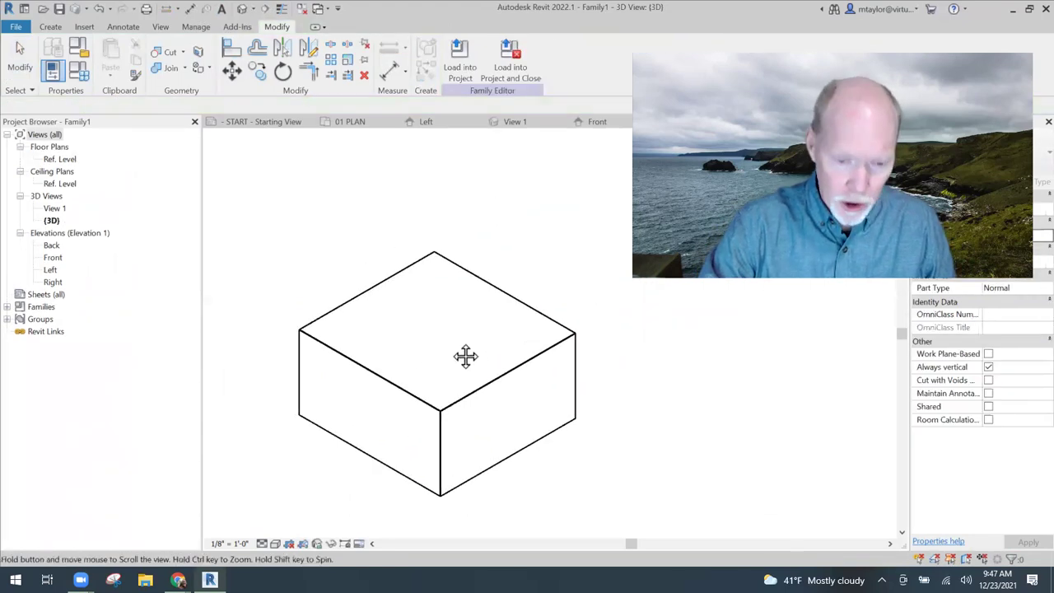
pyautogui.keyDown('shift'); pyautogui.moveTo(457, 308); pyautogui.dragTo(496, 321, button='middle'); pyautogui.keyUp('shift')
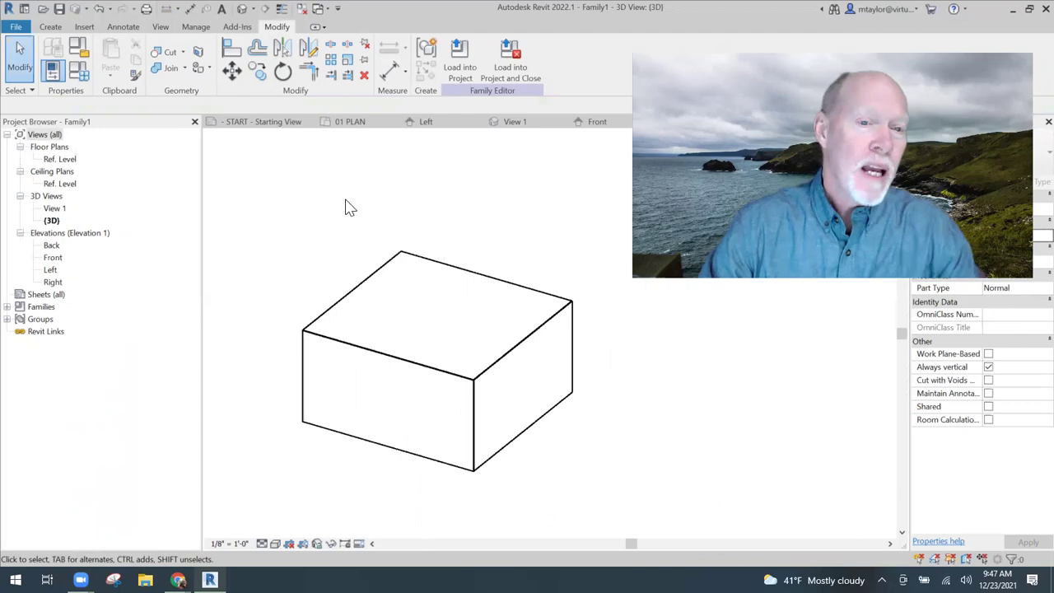
# Create a new material in the family and name it "purpleish"
pyautogui.click(196, 28)
pyautogui.click(58, 64)
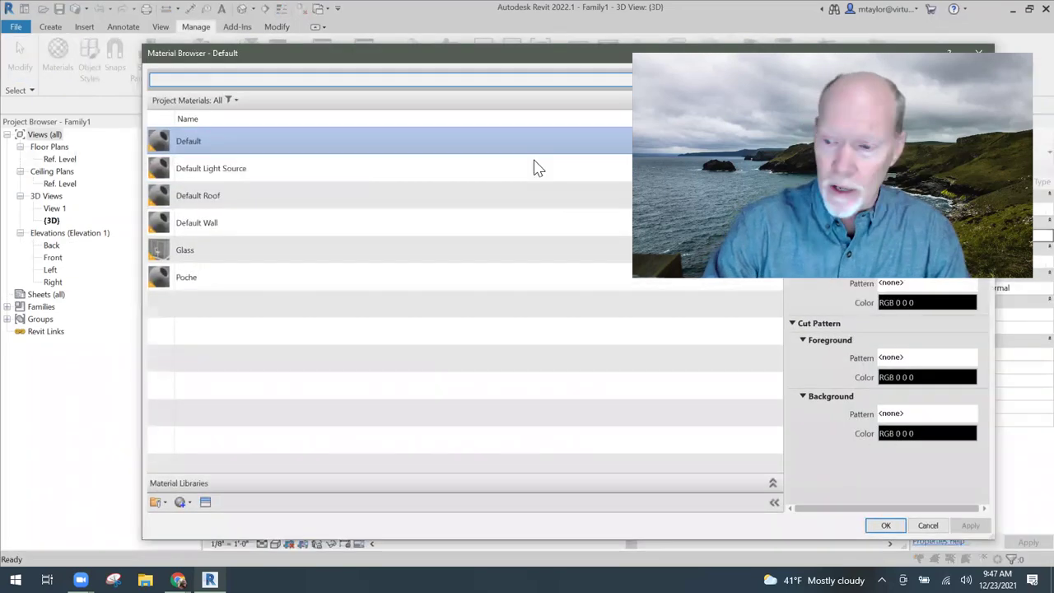
pyautogui.moveTo(994, 361); pyautogui.dragTo(613, 370)
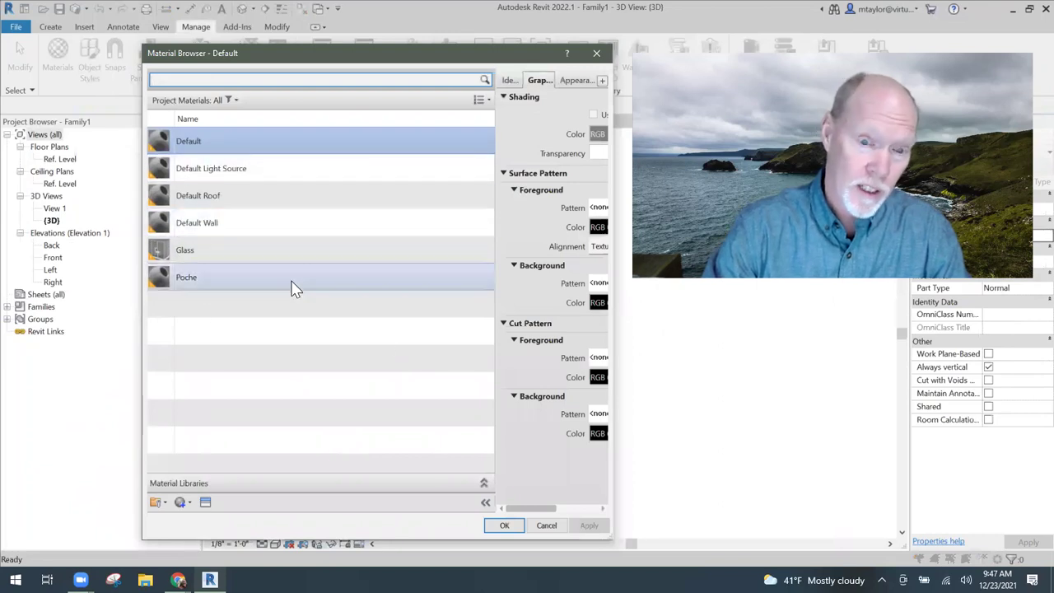
pyautogui.click(182, 503)
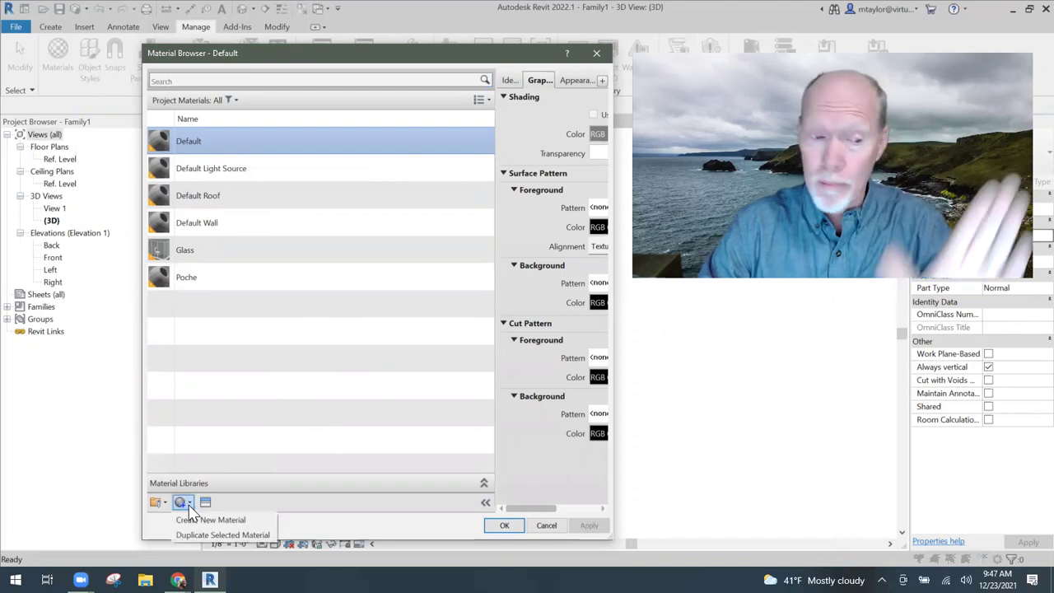
pyautogui.click(201, 520)
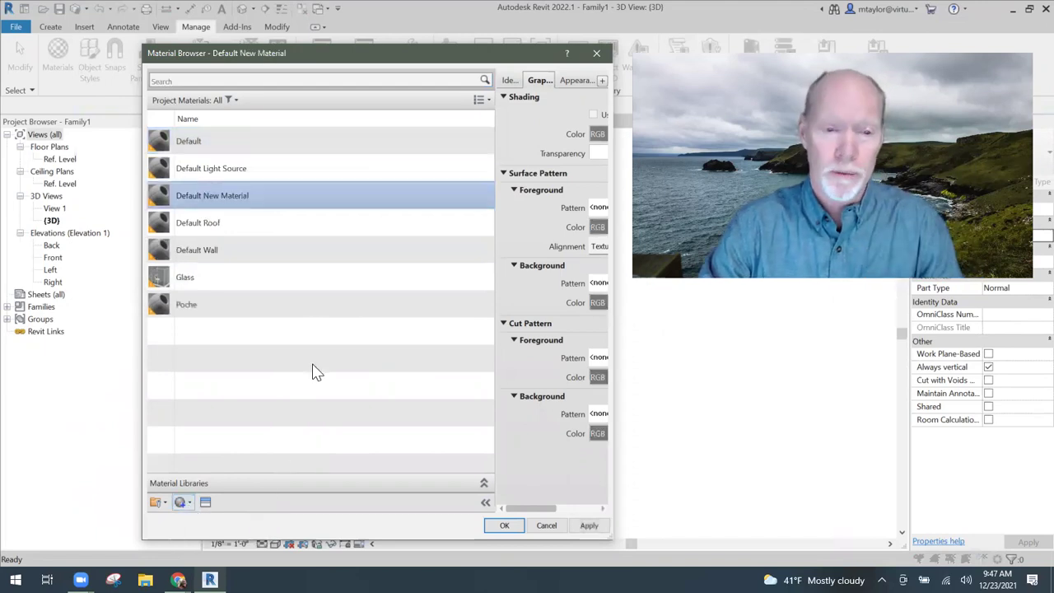
pyautogui.rightClick(235, 201)
pyautogui.click(269, 231)
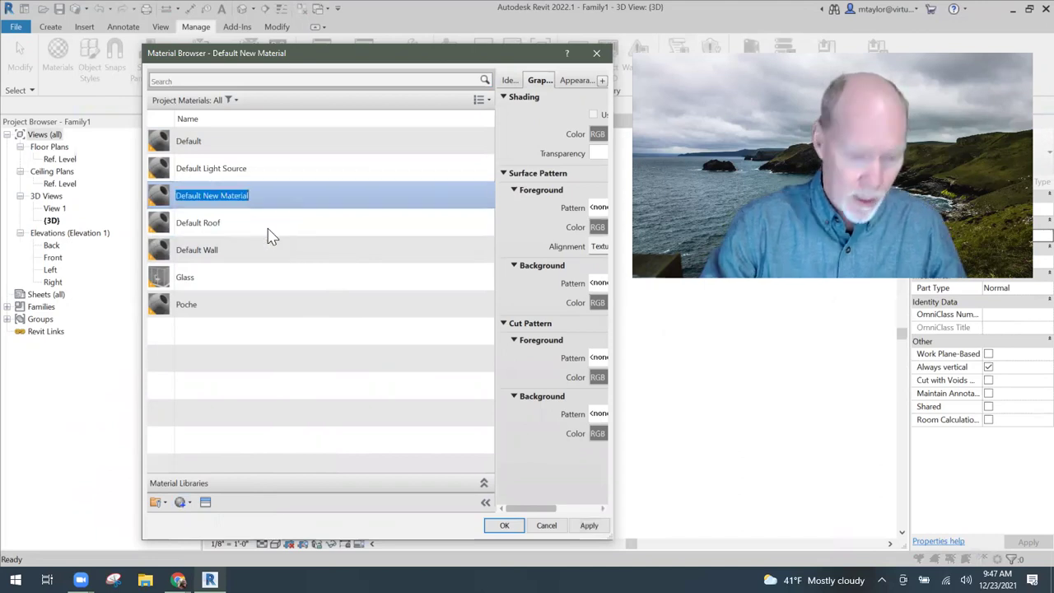
pyautogui.write('purpleish')
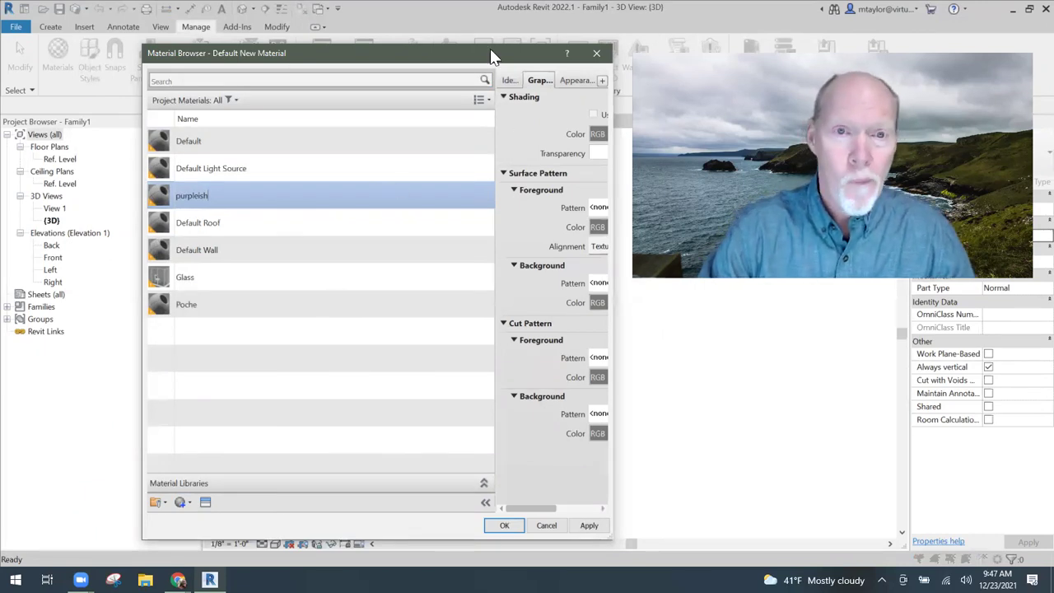
# Set the purpleish material's shading color to the basic purple RGB 128-000-255 and accept the material changes
pyautogui.moveTo(484, 62); pyautogui.dragTo(388, 54)
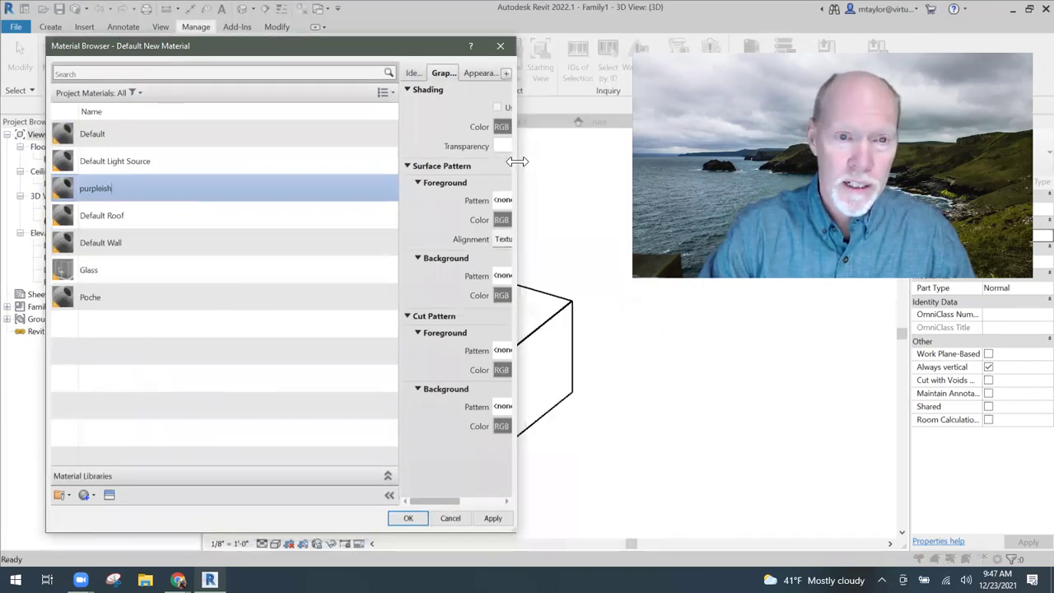
pyautogui.moveTo(517, 161); pyautogui.dragTo(596, 168)
pyautogui.moveTo(459, 270); pyautogui.dragTo(310, 268)
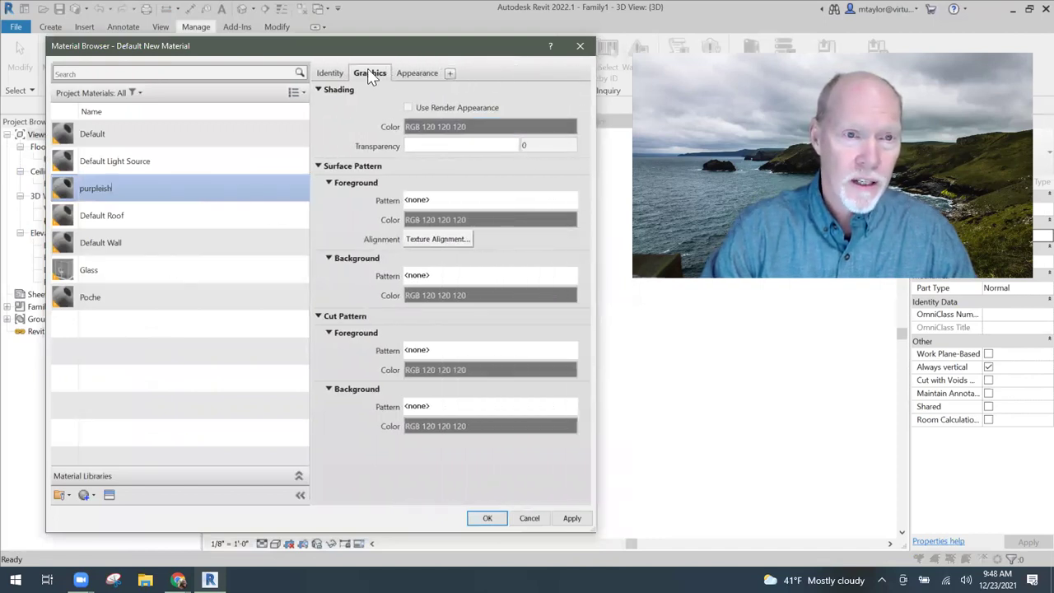
pyautogui.click(498, 128)
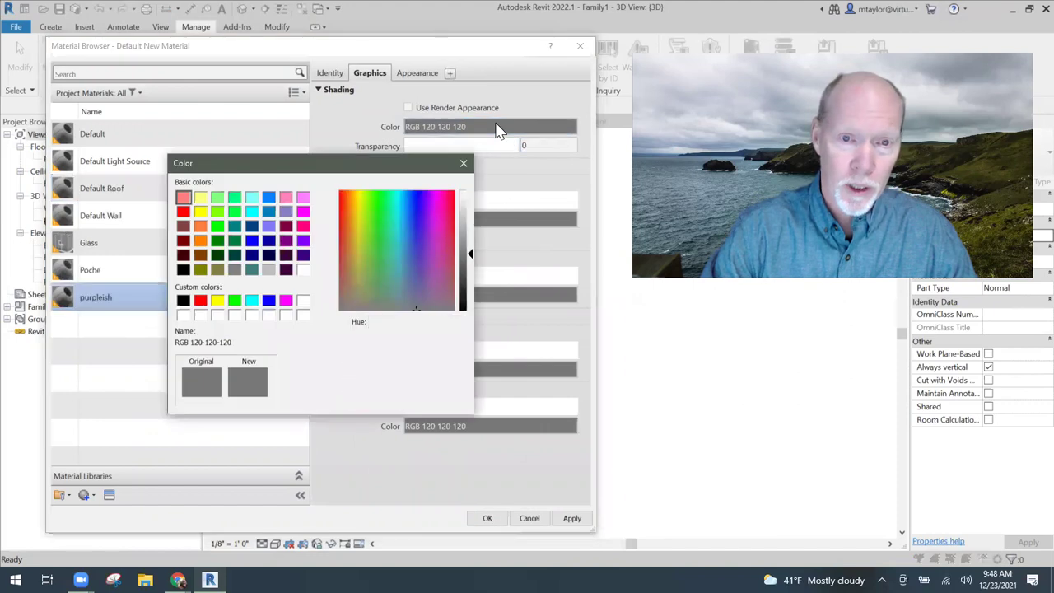
pyautogui.click(303, 241)
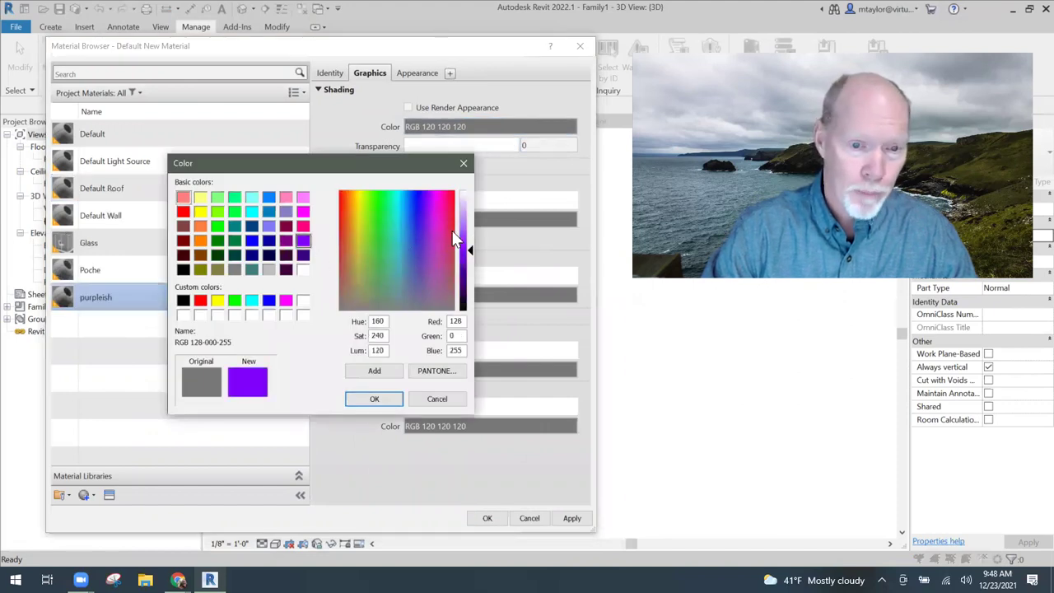
pyautogui.click(374, 399)
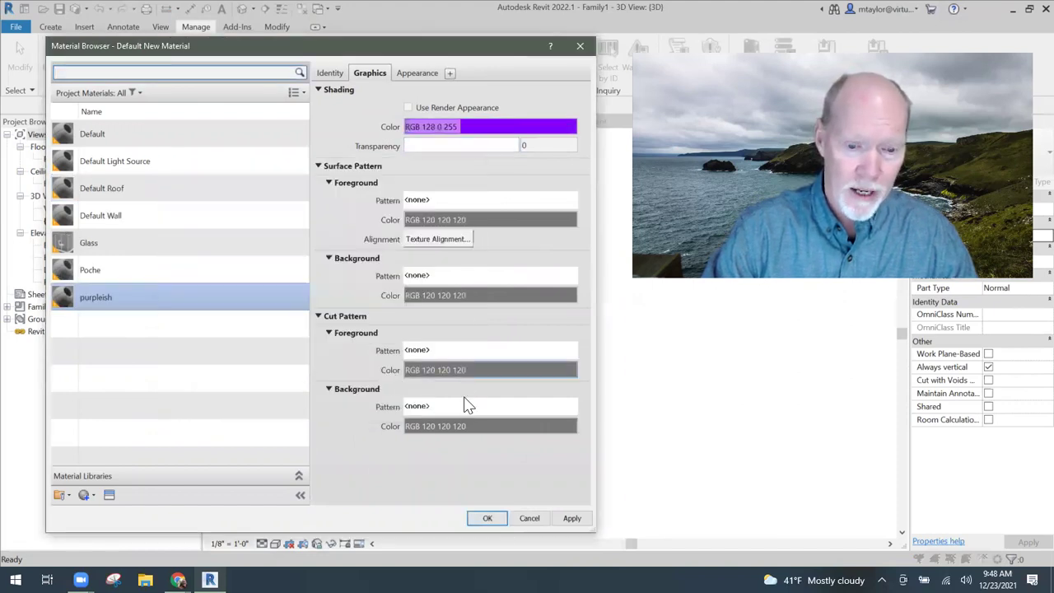
pyautogui.click(486, 518)
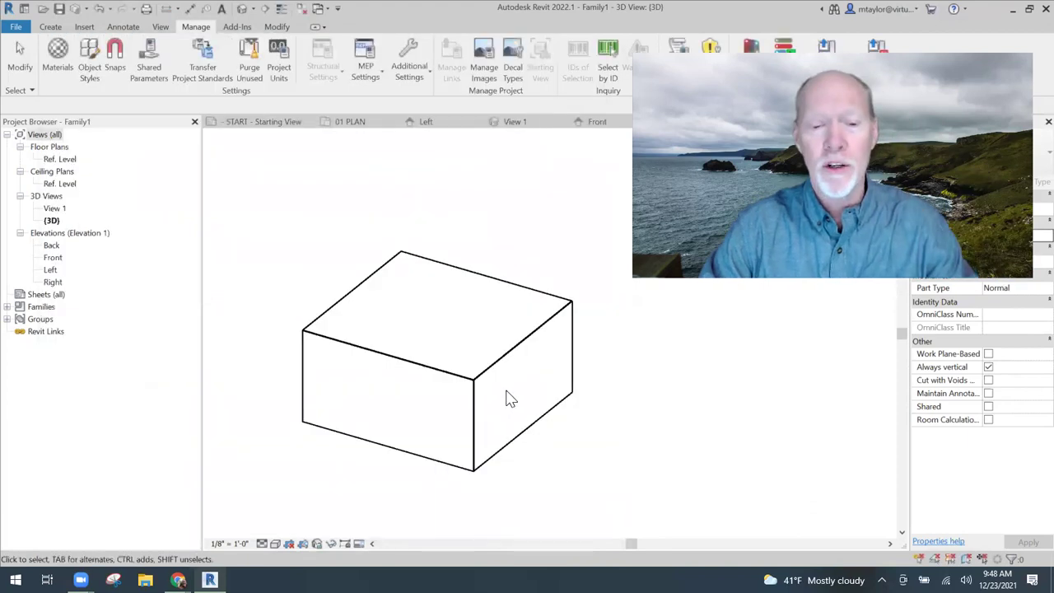
# Assign the purpleish material to the extruded box and set the 3D view's visual style to Shaded
pyautogui.click(486, 374)
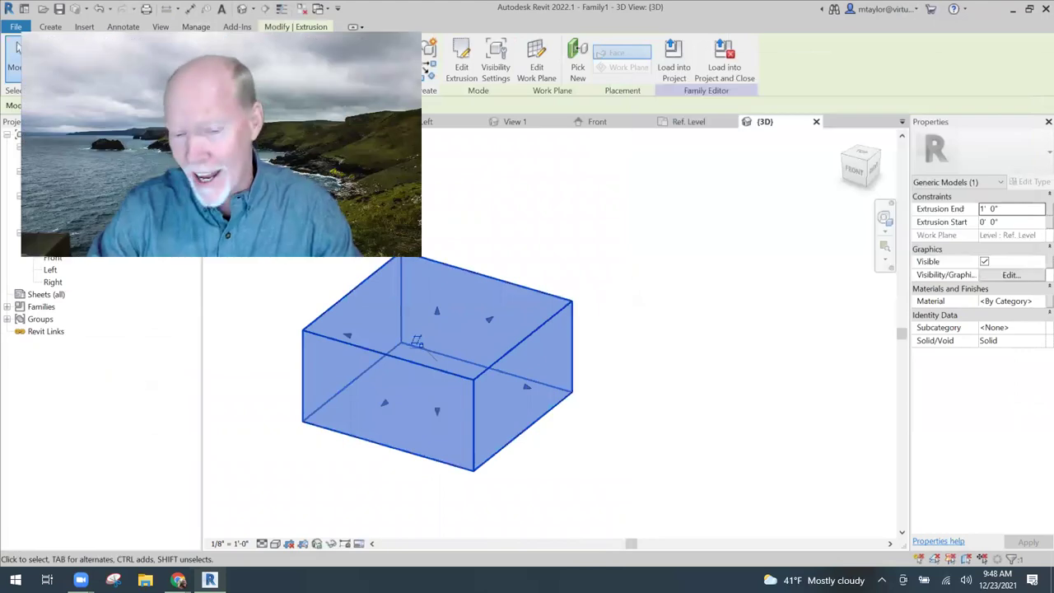
pyautogui.moveTo(764, 289); pyautogui.dragTo(979, 269, button='middle')
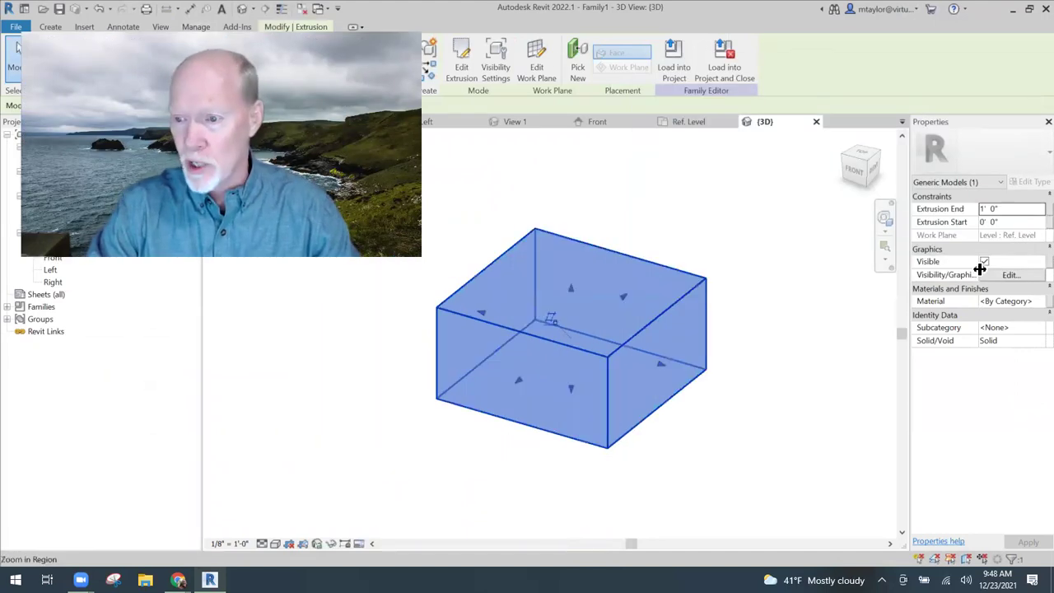
pyautogui.click(1020, 301)
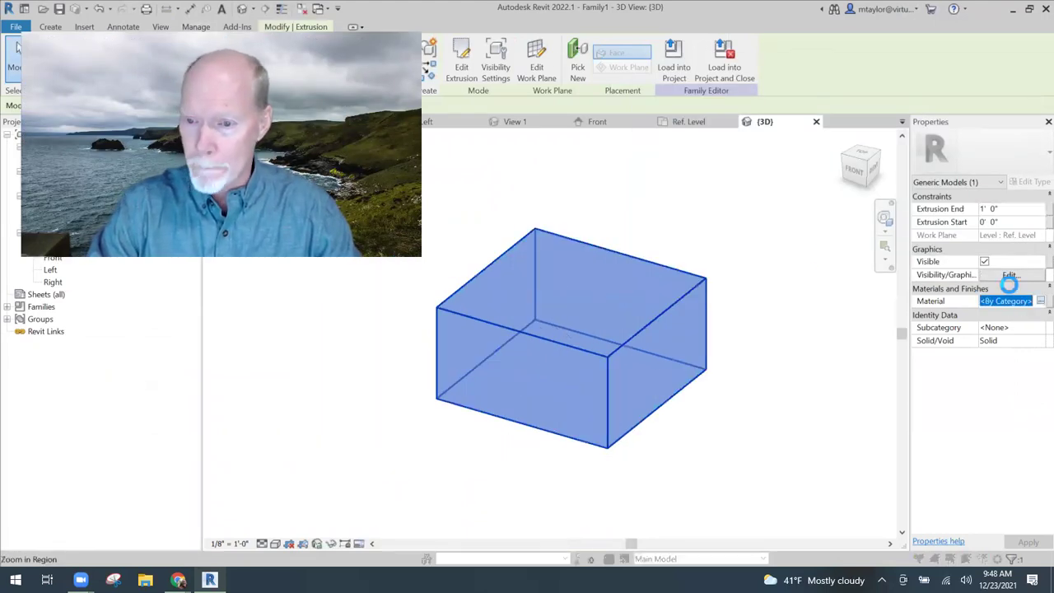
pyautogui.click(1041, 301)
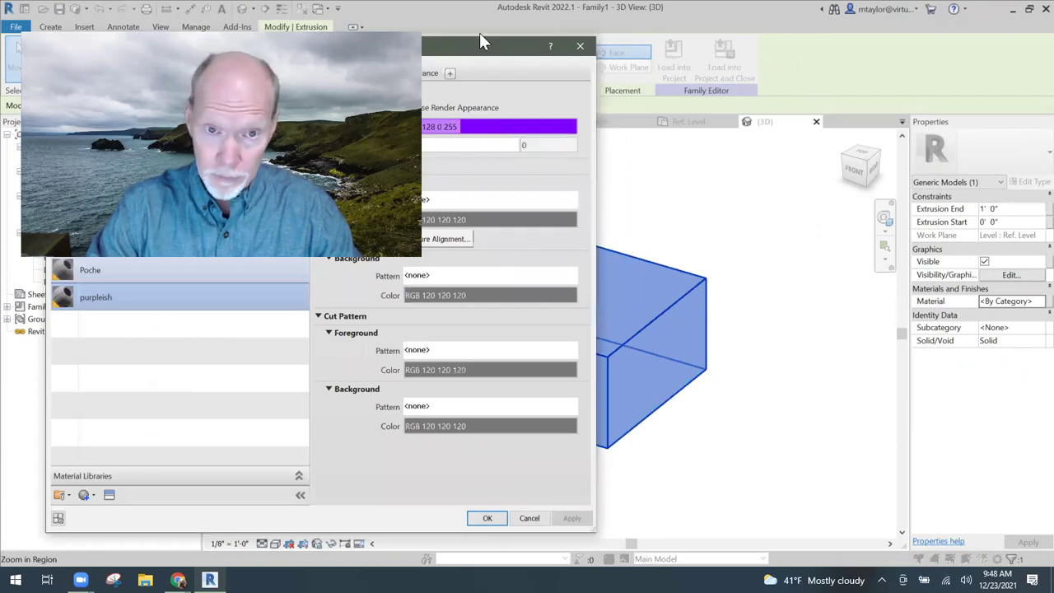
pyautogui.moveTo(490, 52); pyautogui.dragTo(880, 42)
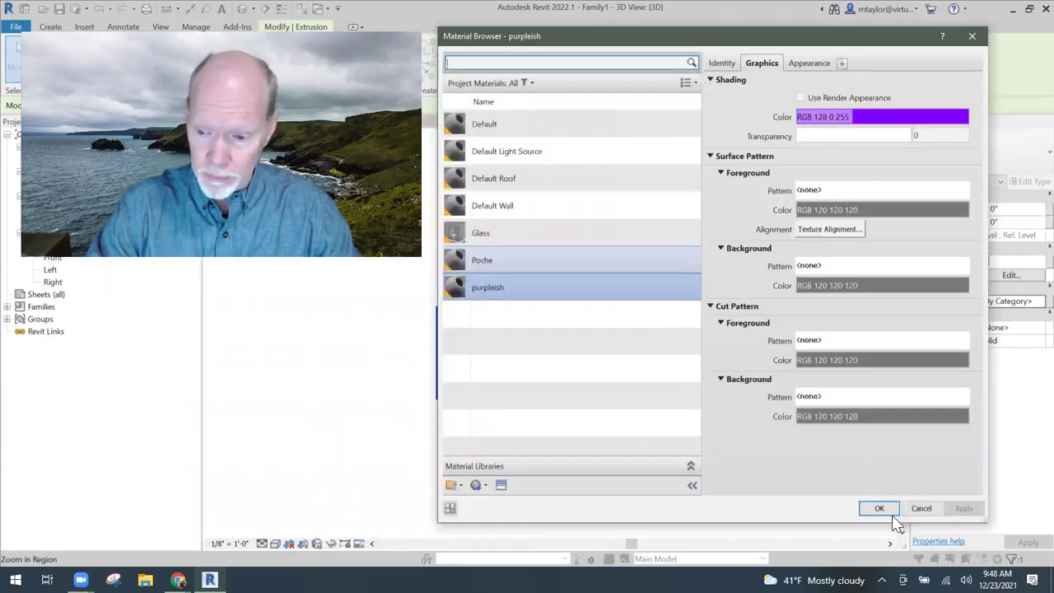
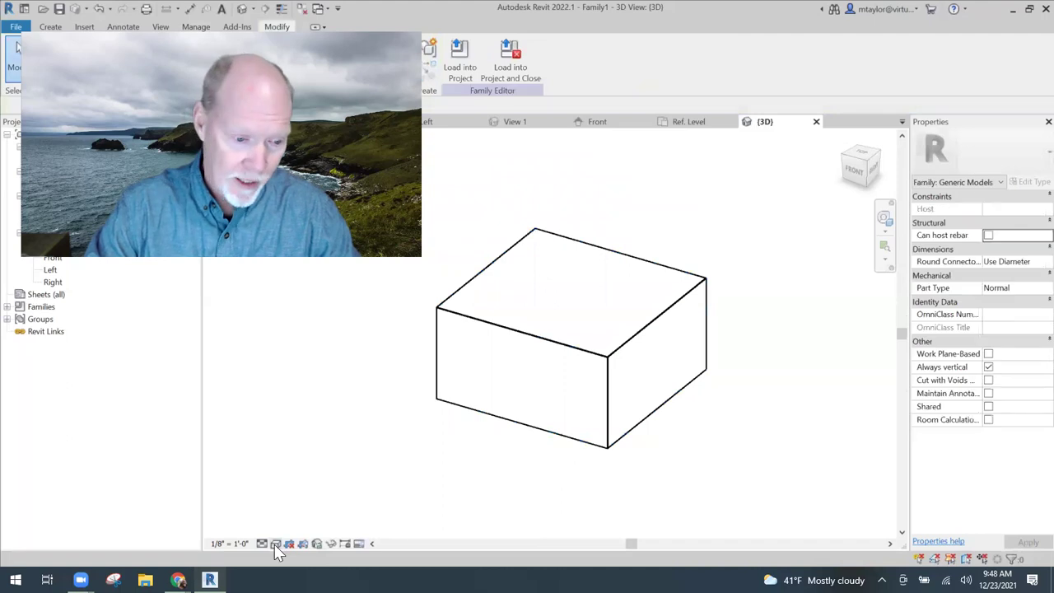
pyautogui.click(301, 503)
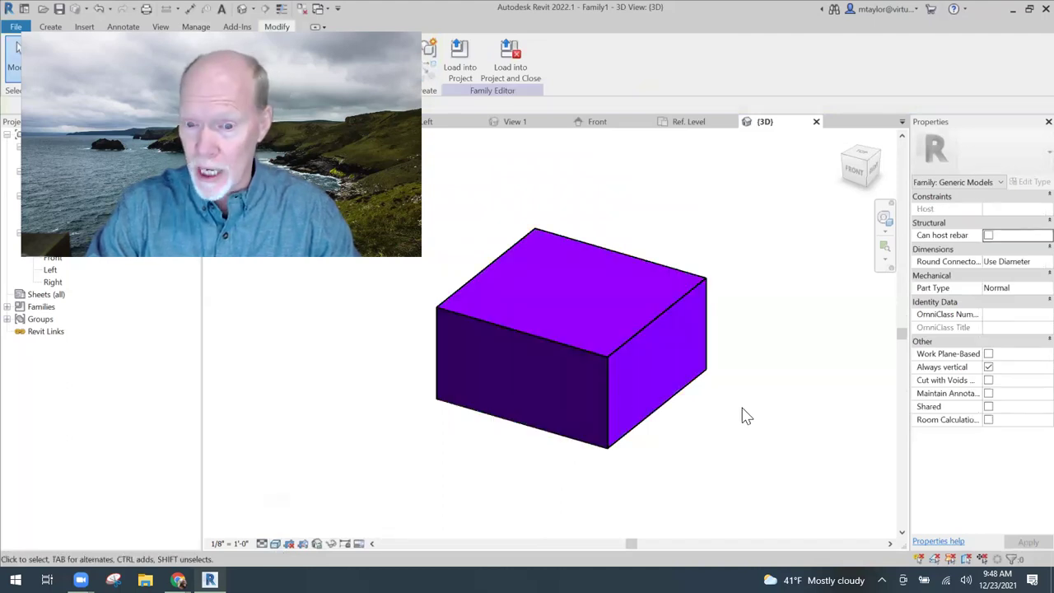
# Load the box family into the project and close it, saving the family file as "purplish box" in the REVIT LOCALS folder
pyautogui.scroll(-2, 743, 416)
pyautogui.moveTo(738, 423); pyautogui.dragTo(724, 399, button='middle')
pyautogui.scroll(1, 721, 397)
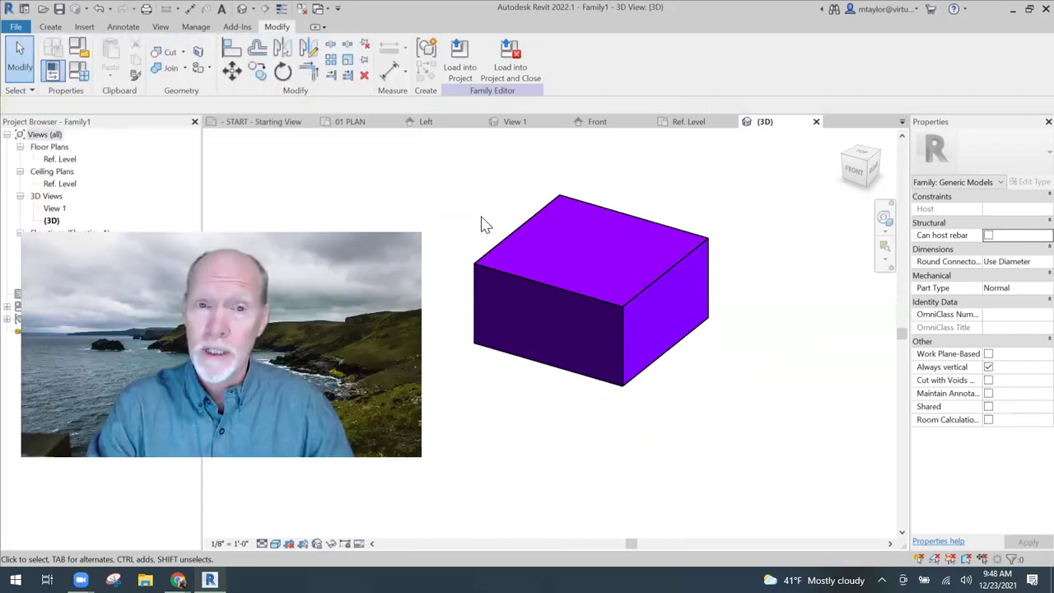
pyautogui.hotkey('alt', 'F4')
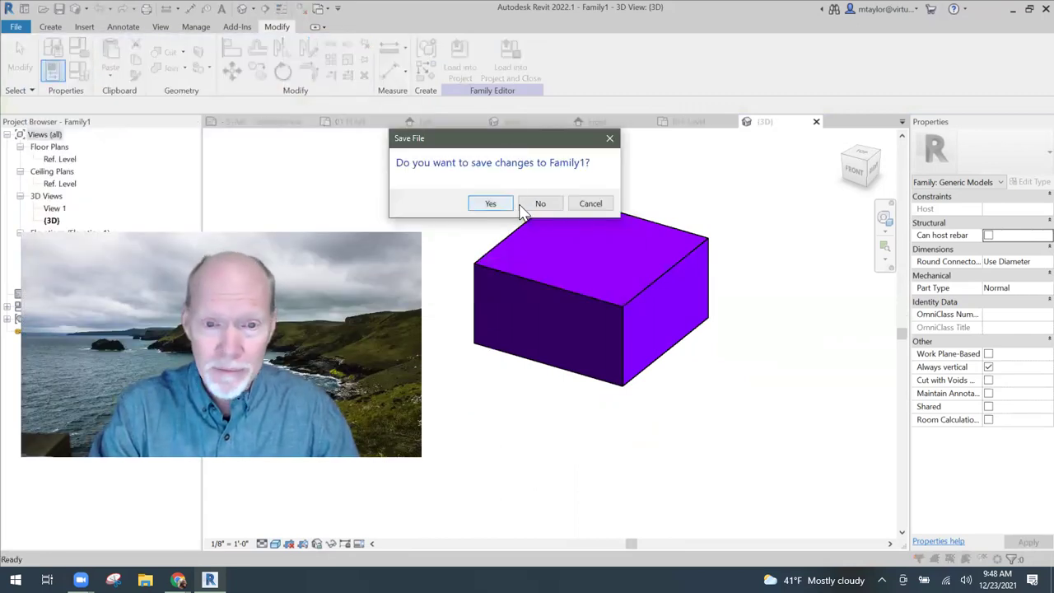
pyautogui.click(490, 204)
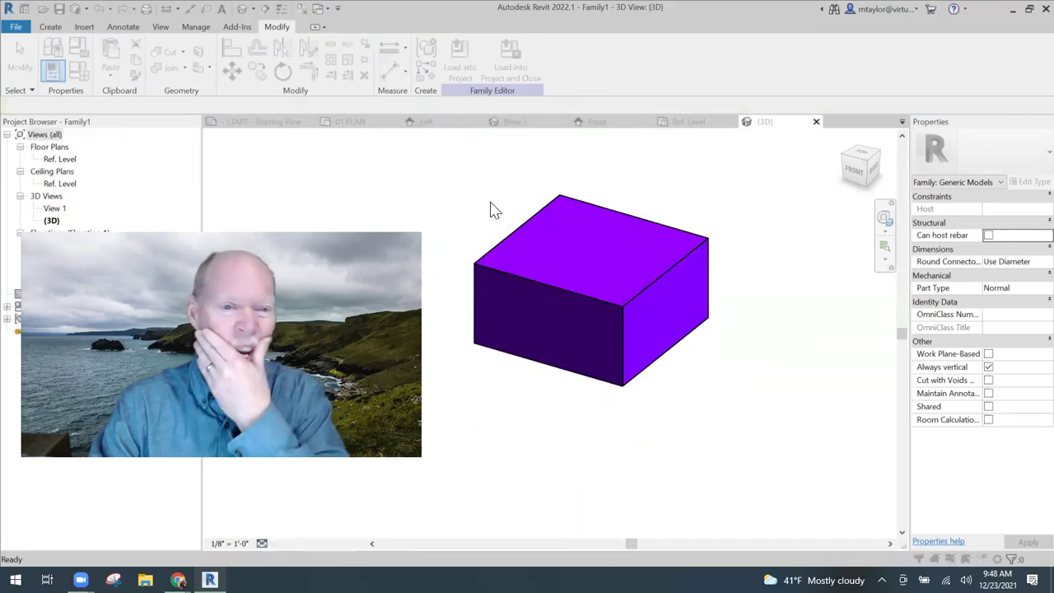
pyautogui.write('purplish box')
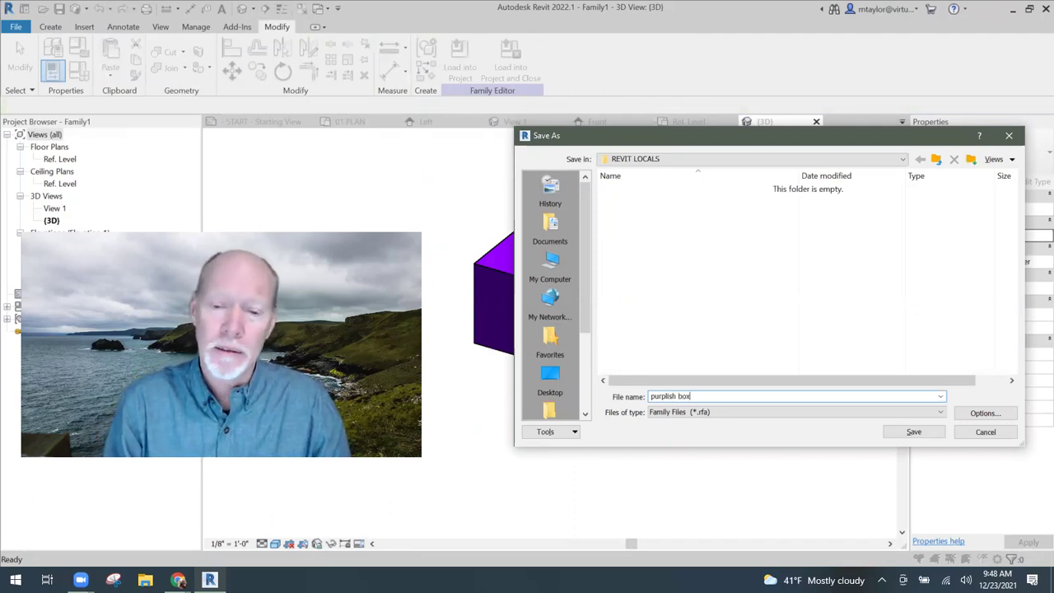
pyautogui.click(913, 432)
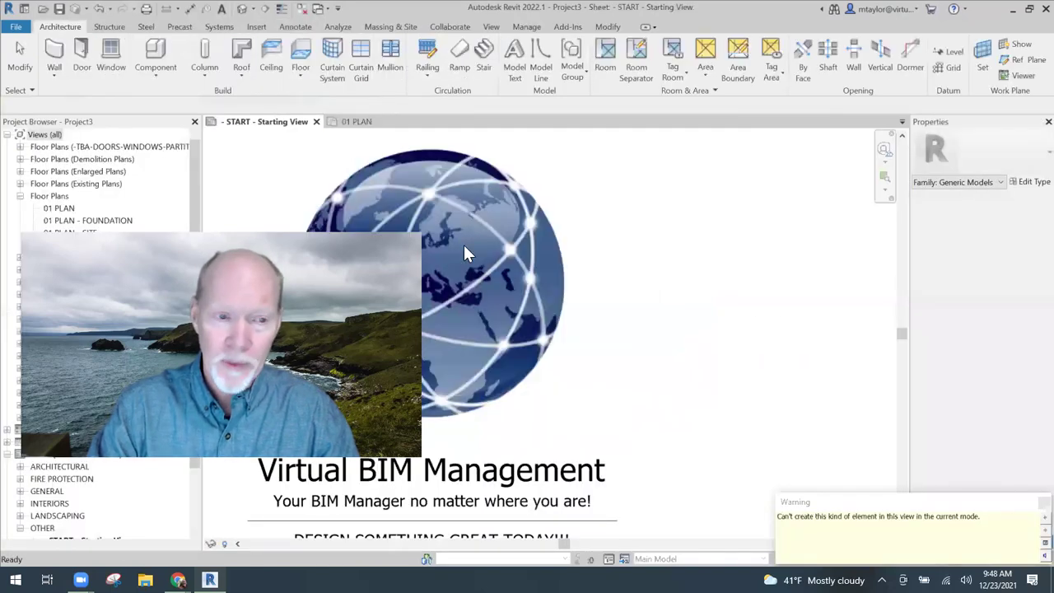
# Place three purplish box components in the 01 PLAN floor plan, between the lobby, waiting area and reception desk
pyautogui.click(356, 121)
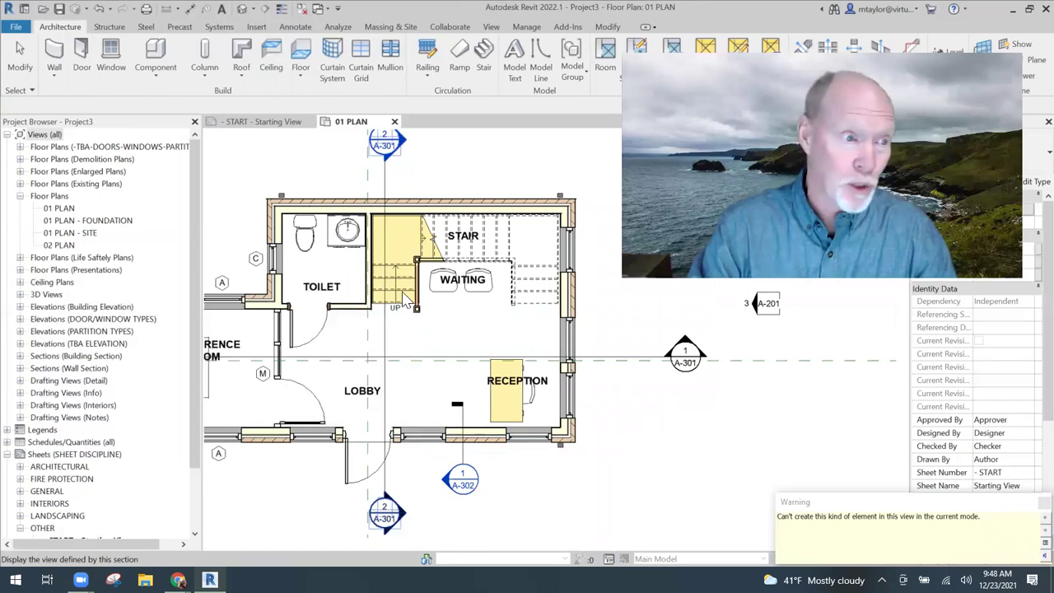
pyautogui.click(155, 53)
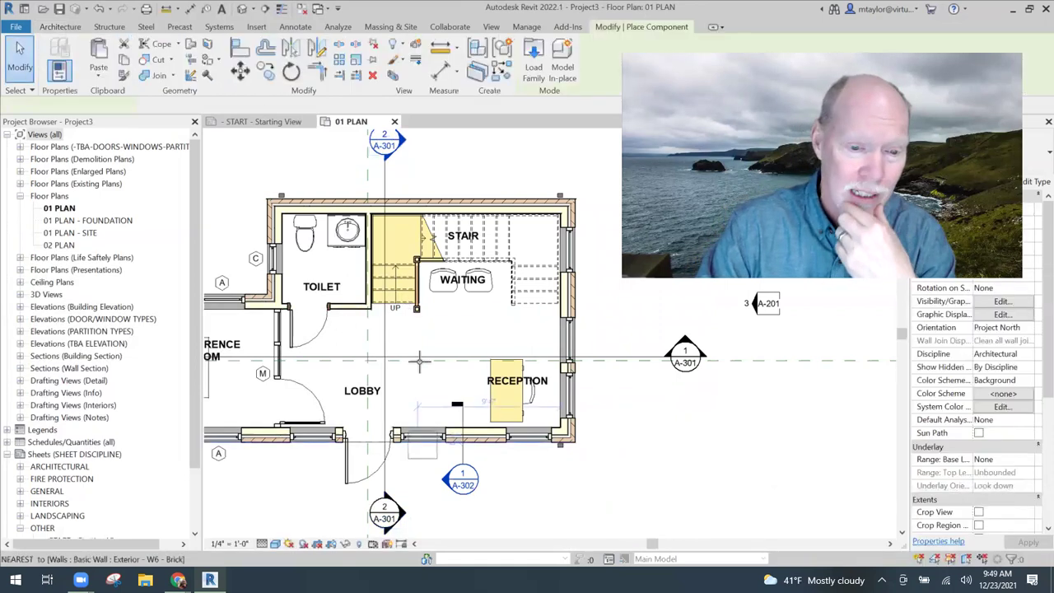
pyautogui.click(423, 341)
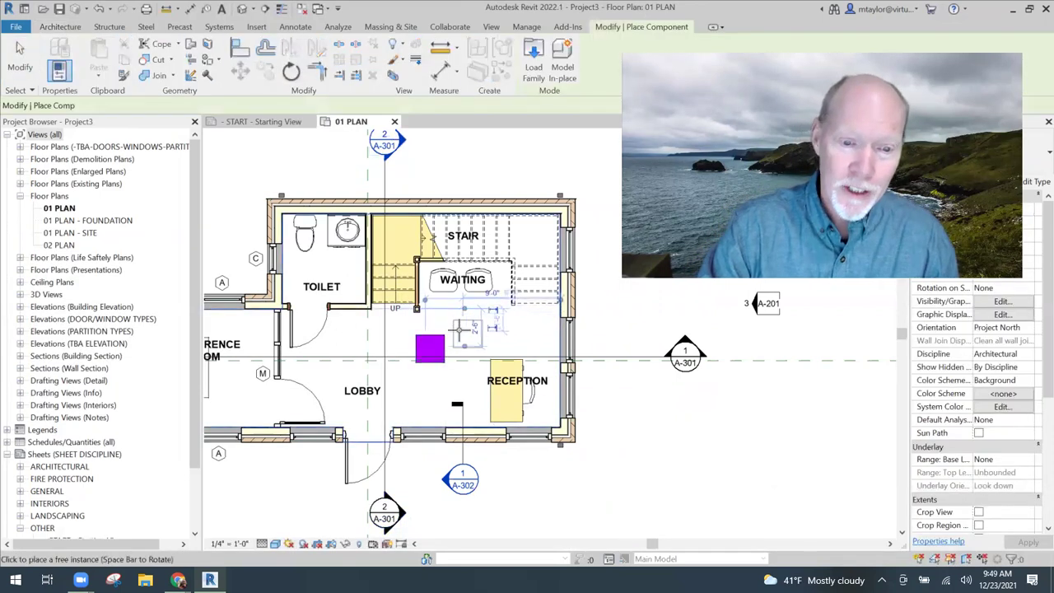
pyautogui.click(467, 332)
pyautogui.click(467, 379)
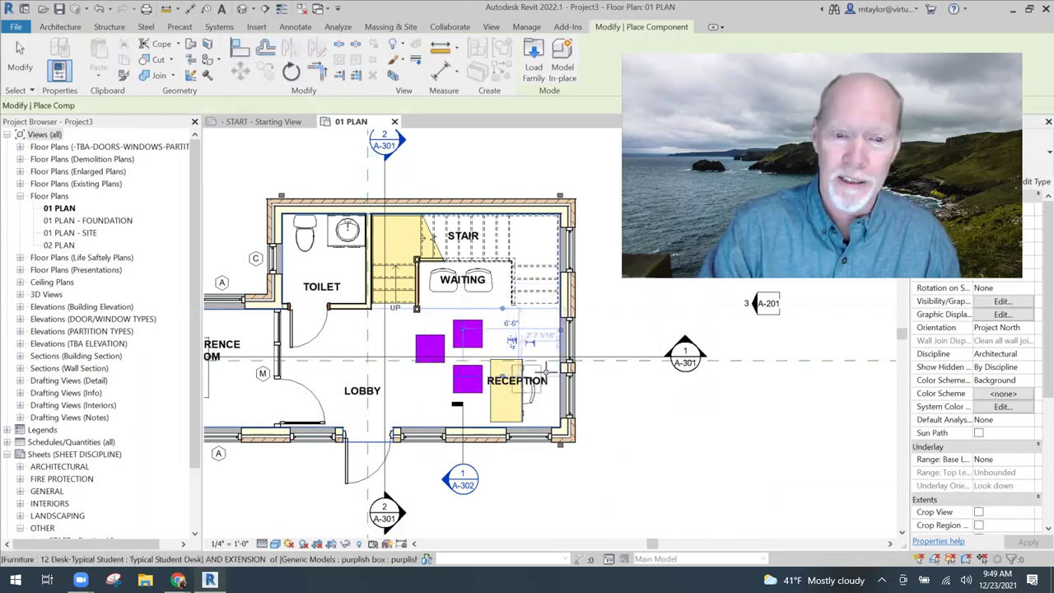
pyautogui.scroll(2, 636, 350)
pyautogui.scroll(2, 659, 426)
pyautogui.press('Escape')
pyautogui.press('Escape')
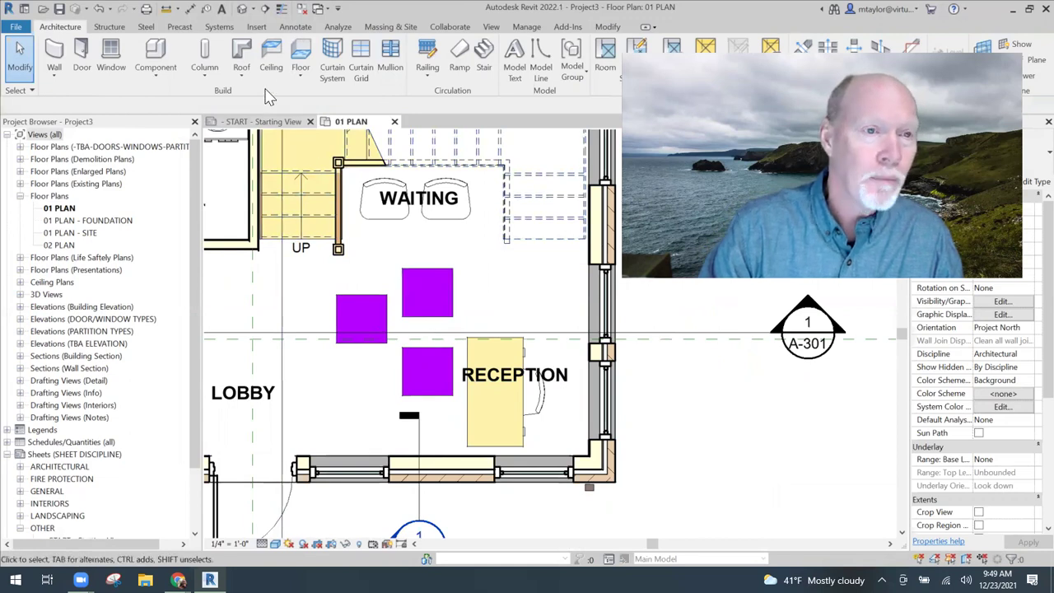
# Open the project's default 3D view and show the walkway at the building's front entrance
pyautogui.click(242, 8)
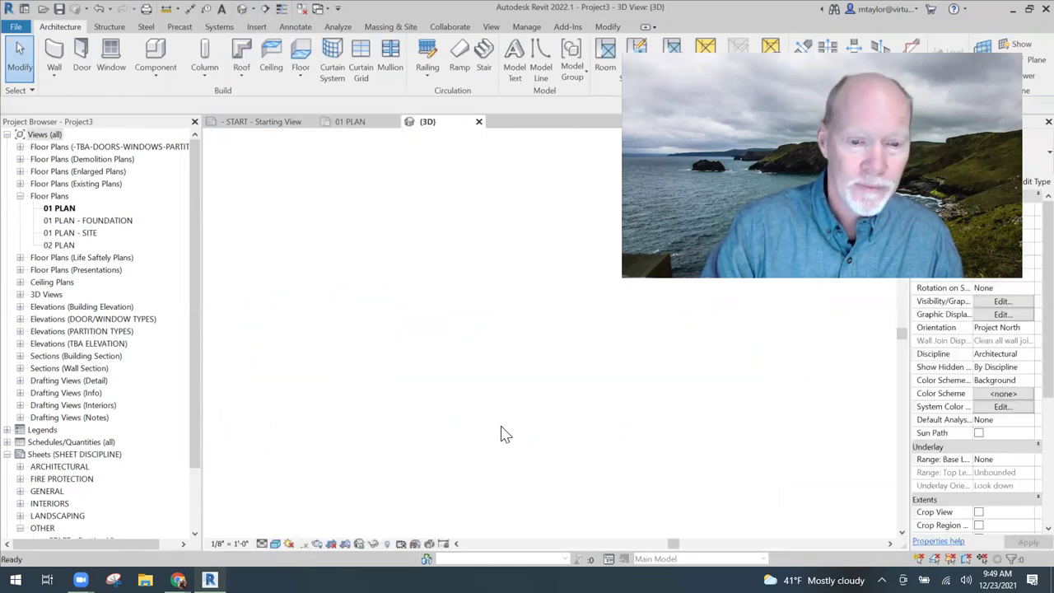
pyautogui.scroll(5, 475, 387)
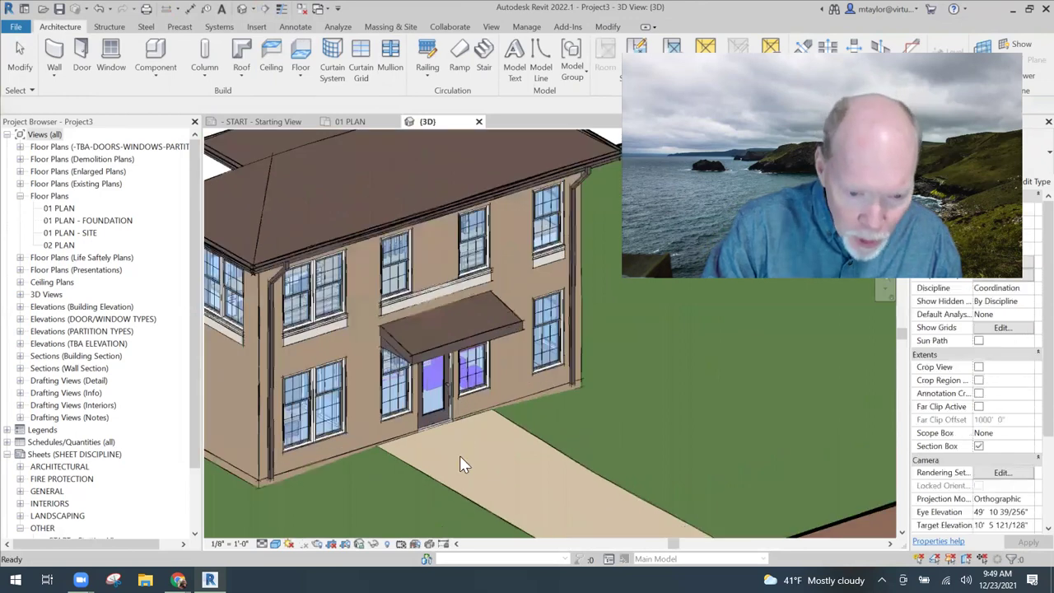
pyautogui.moveTo(490, 428); pyautogui.dragTo(475, 399, button='middle')
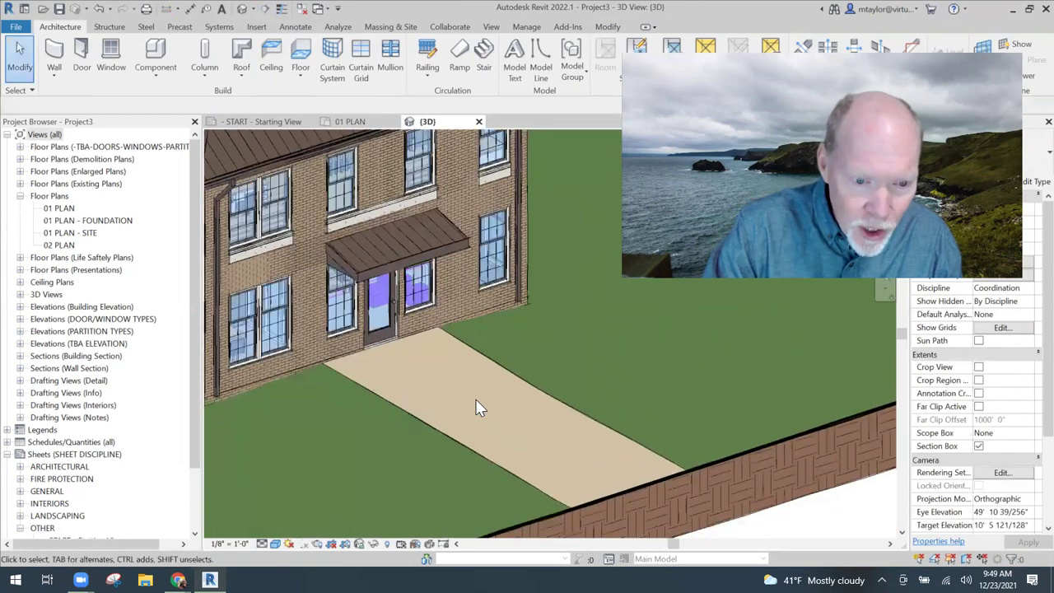
# Place three more purplish boxes on the walkway outside the front entrance, using Create Similar on a box seen through the door
pyautogui.click(379, 296)
pyautogui.press('c')
pyautogui.press('s')
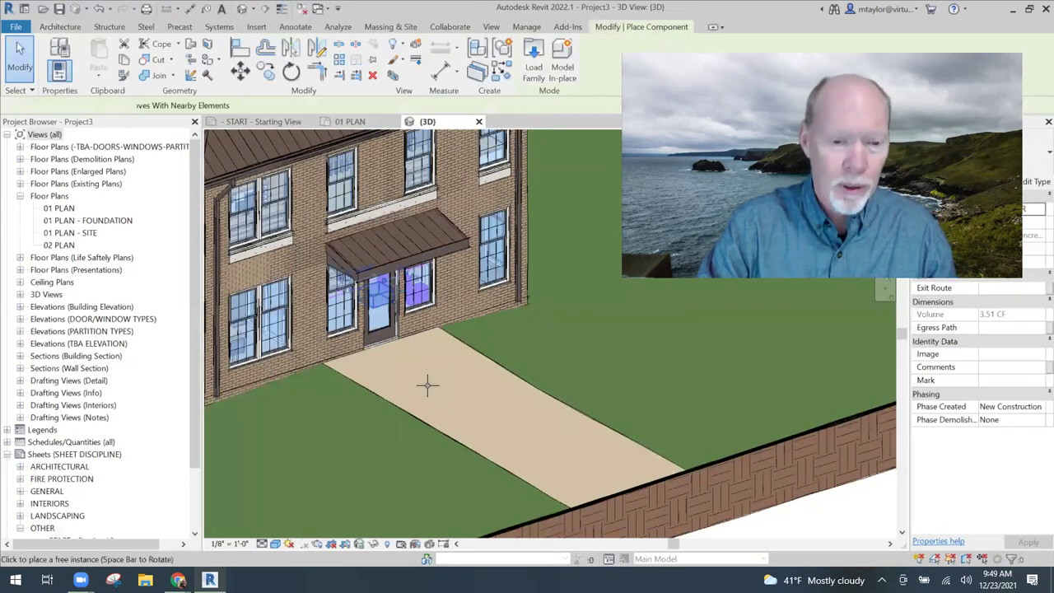
pyautogui.click(420, 377)
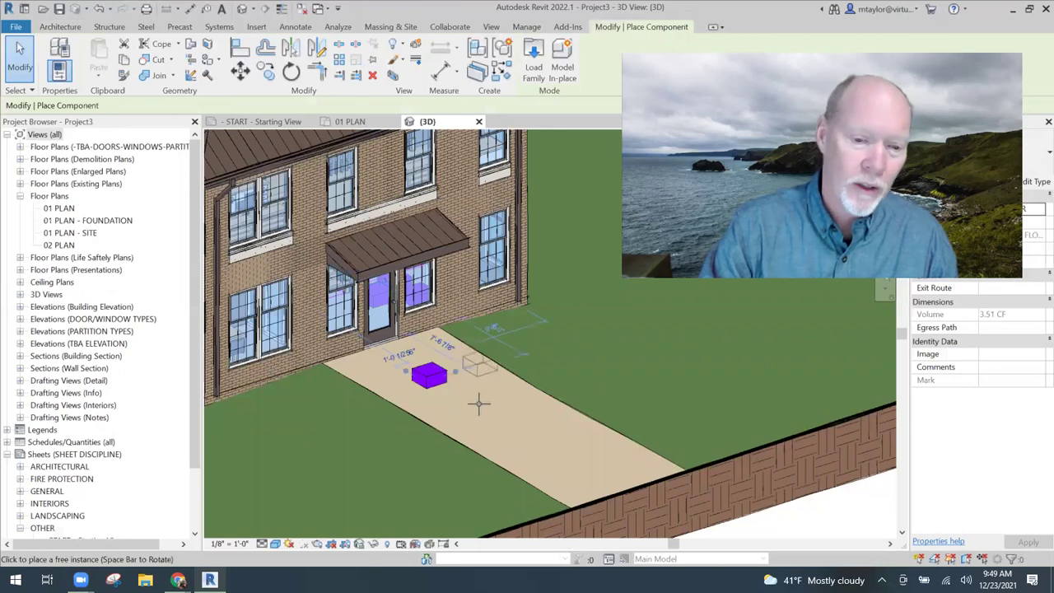
pyautogui.click(478, 362)
pyautogui.click(482, 401)
pyautogui.press('Escape')
pyautogui.scroll(3, 479, 407)
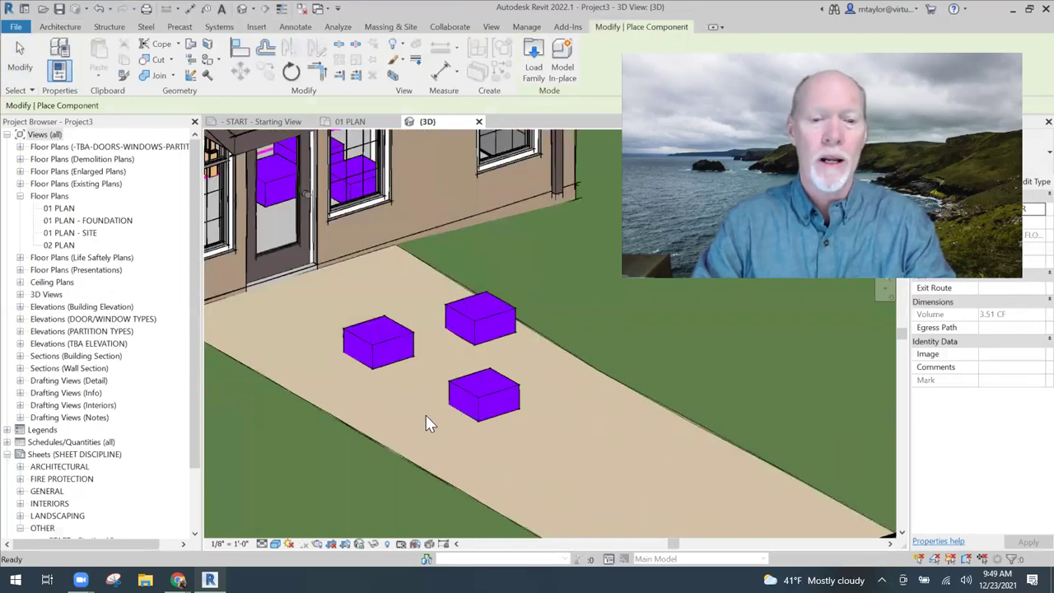
pyautogui.press('Escape')
pyautogui.scroll(2, 407, 424)
pyautogui.moveTo(412, 423); pyautogui.dragTo(369, 418, button='middle')
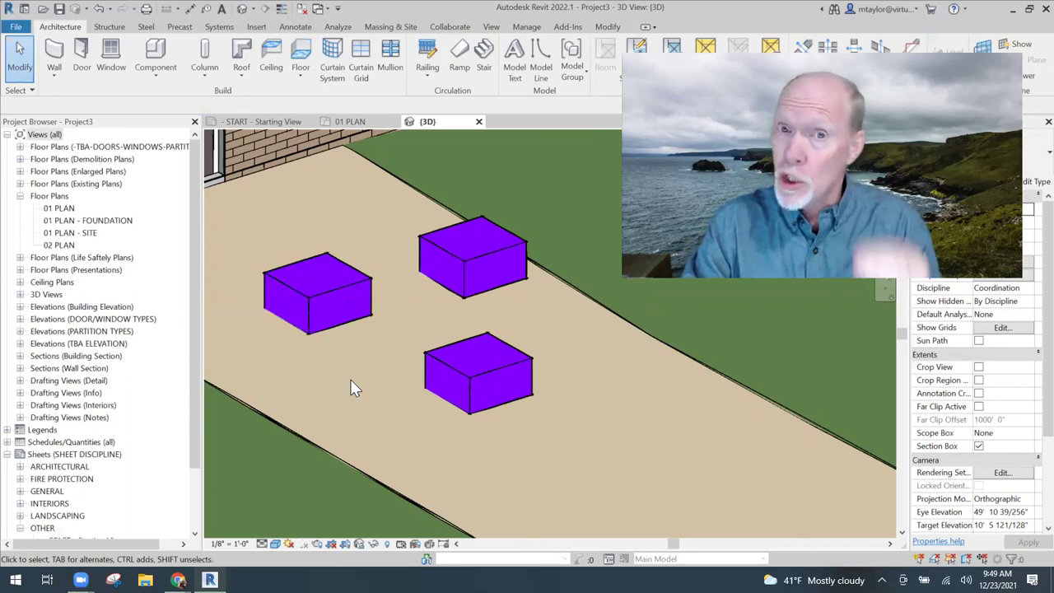
# Open one of the walkway boxes for family editing and set its 3D view's visual style to Shaded
pyautogui.click(337, 291)
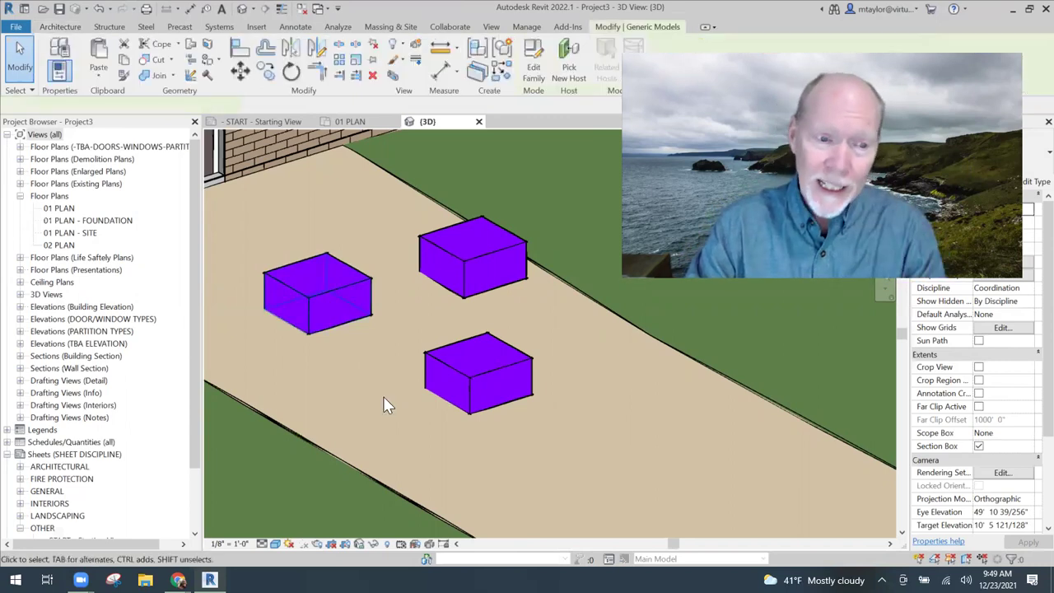
pyautogui.click(534, 70)
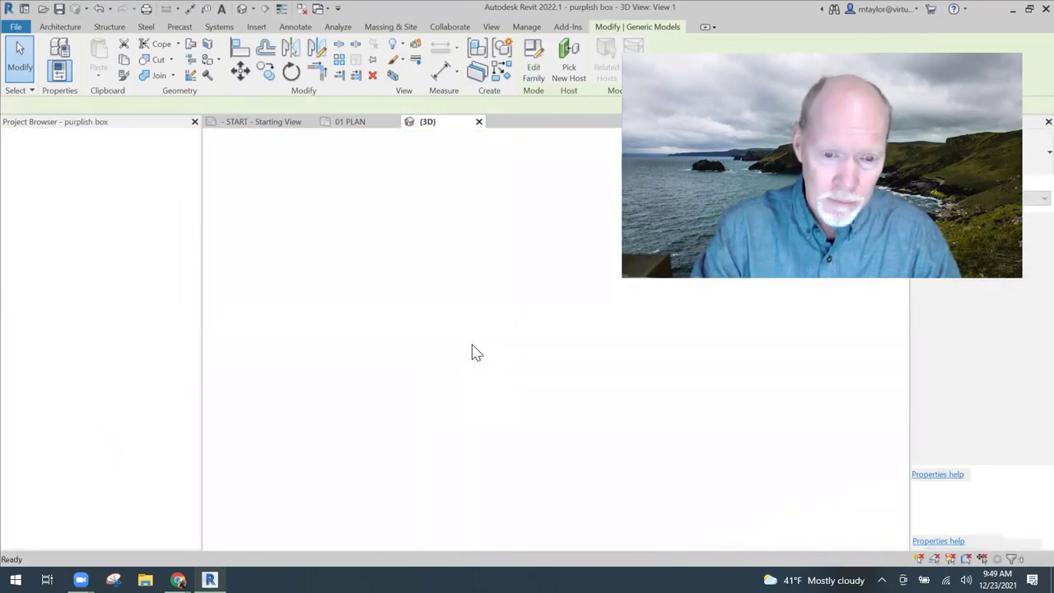
pyautogui.click(276, 544)
pyautogui.click(296, 503)
pyautogui.moveTo(521, 437)
pyautogui.keyDown('shift'); pyautogui.mouseDown(button='middle')
pyautogui.moveTo(564, 449)
pyautogui.moveTo(579, 420)
pyautogui.moveTo(560, 381)
pyautogui.moveTo(489, 358)
pyautogui.mouseUp(button='middle'); pyautogui.keyUp('shift')
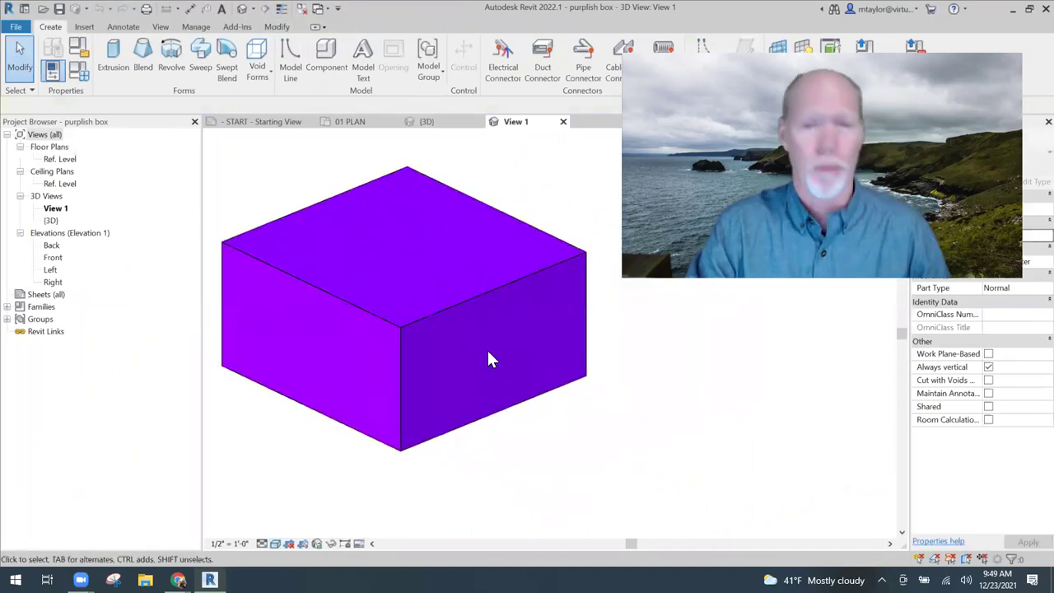
# Darken the purpleish material's shading color in the family to RGB 064-000-128 and accept the material changes
pyautogui.click(196, 26)
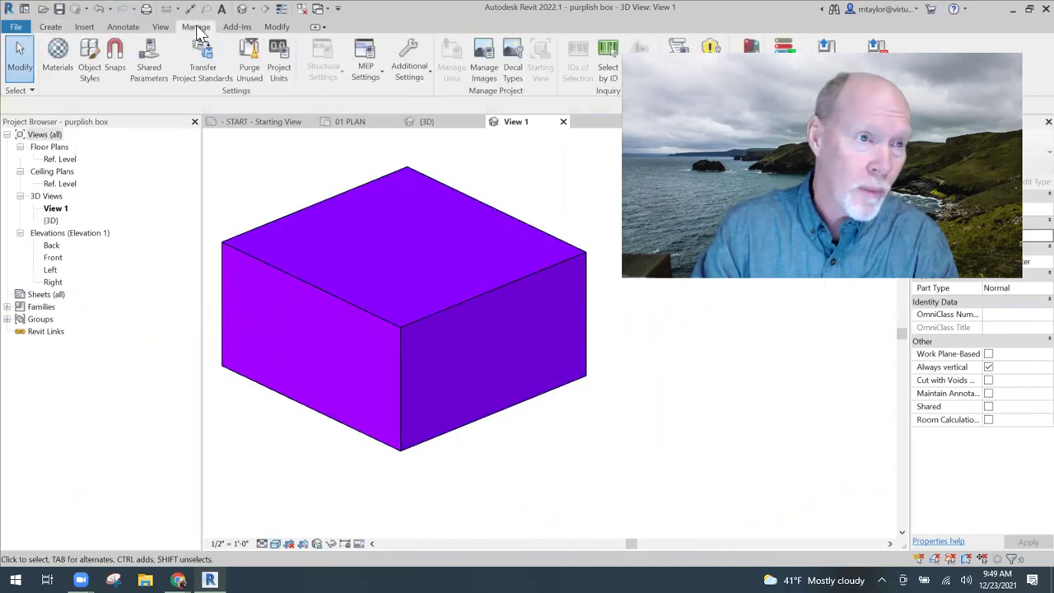
pyautogui.click(59, 56)
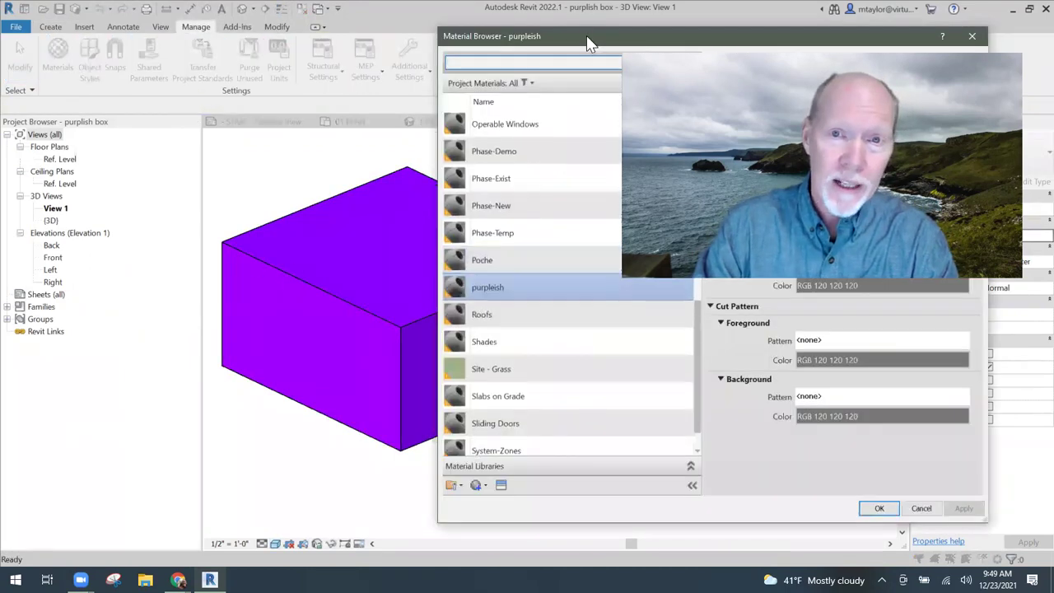
pyautogui.moveTo(587, 41); pyautogui.dragTo(194, 44)
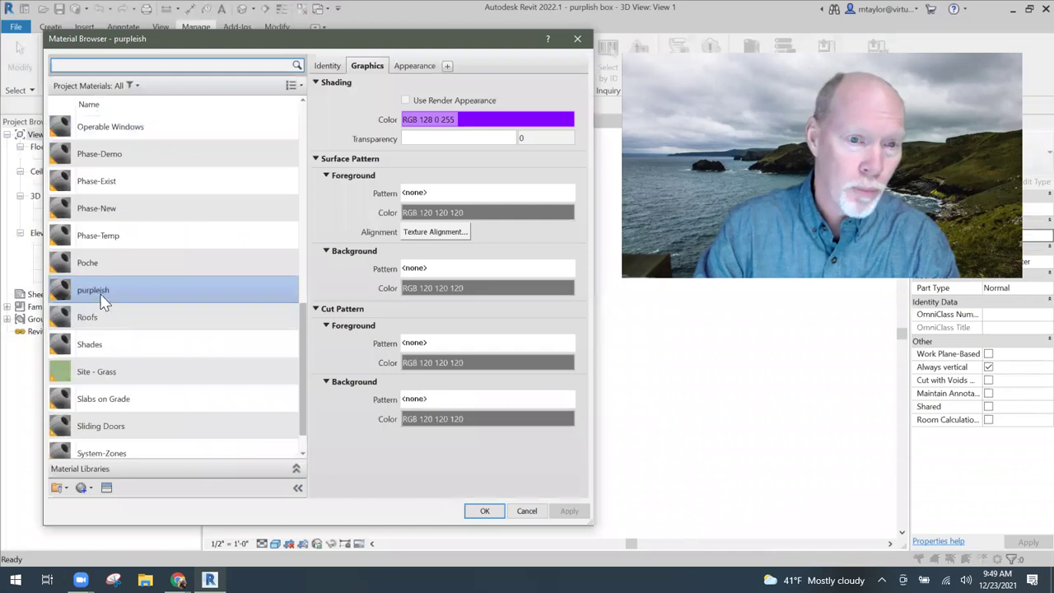
pyautogui.click(496, 122)
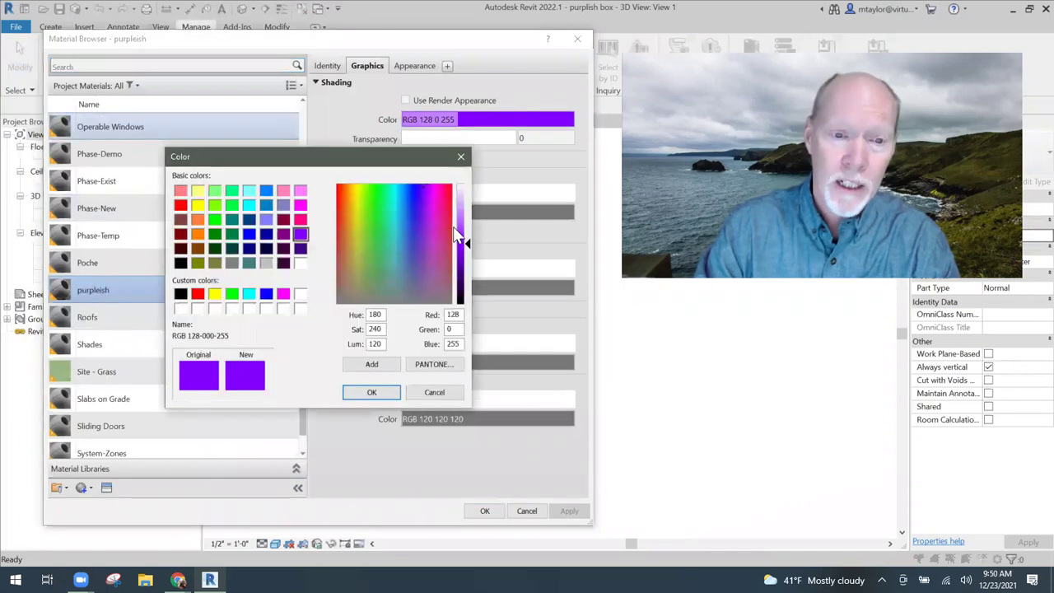
pyautogui.moveTo(470, 244); pyautogui.dragTo(467, 275)
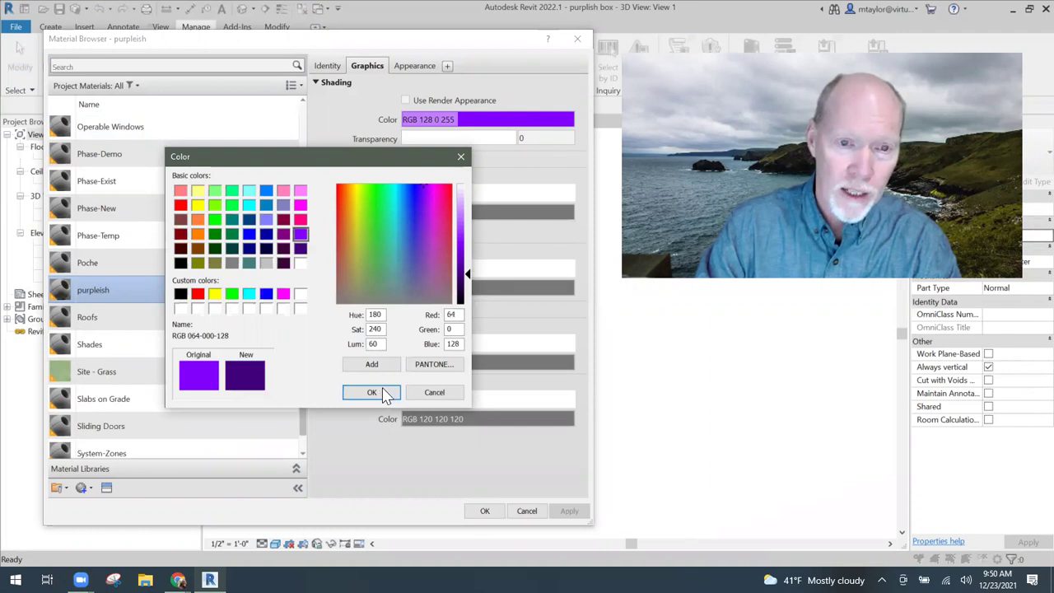
pyautogui.click(371, 392)
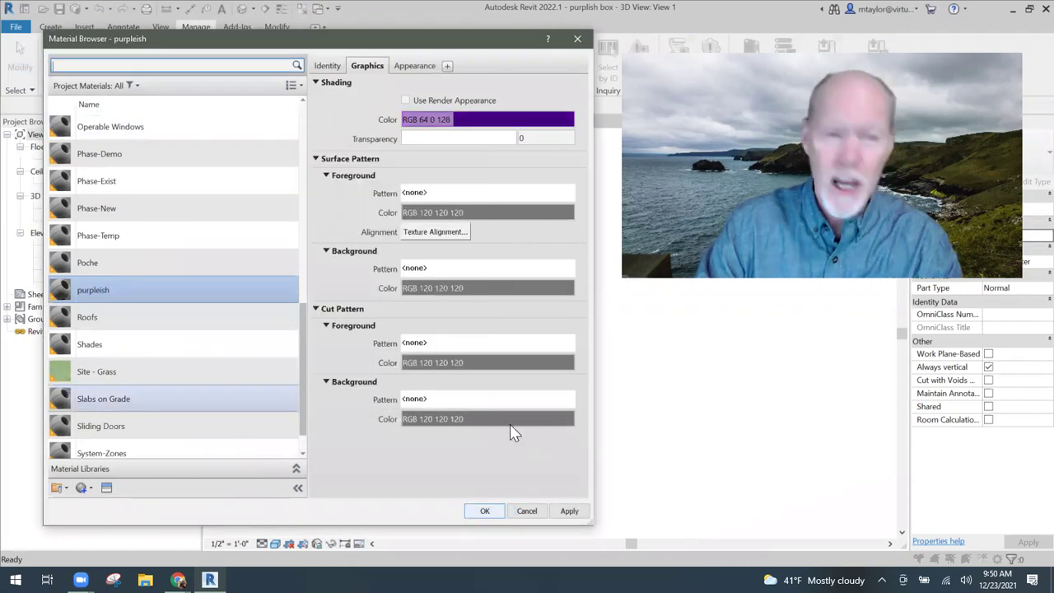
pyautogui.press('Return')
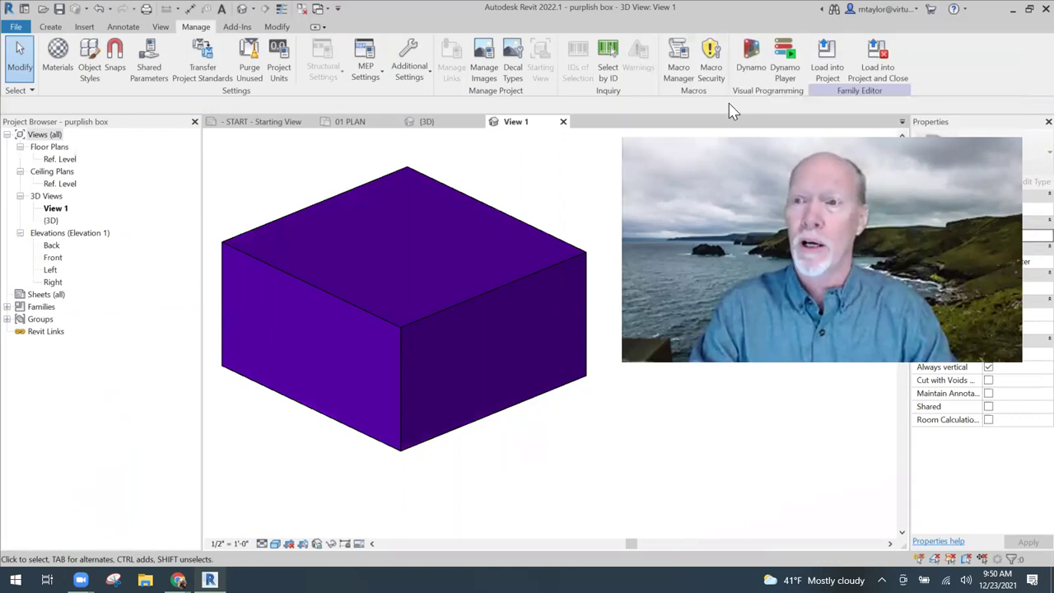
# Load the edited box family back into the project and close it, saving its changes and overwriting the existing family
pyautogui.click(886, 64)
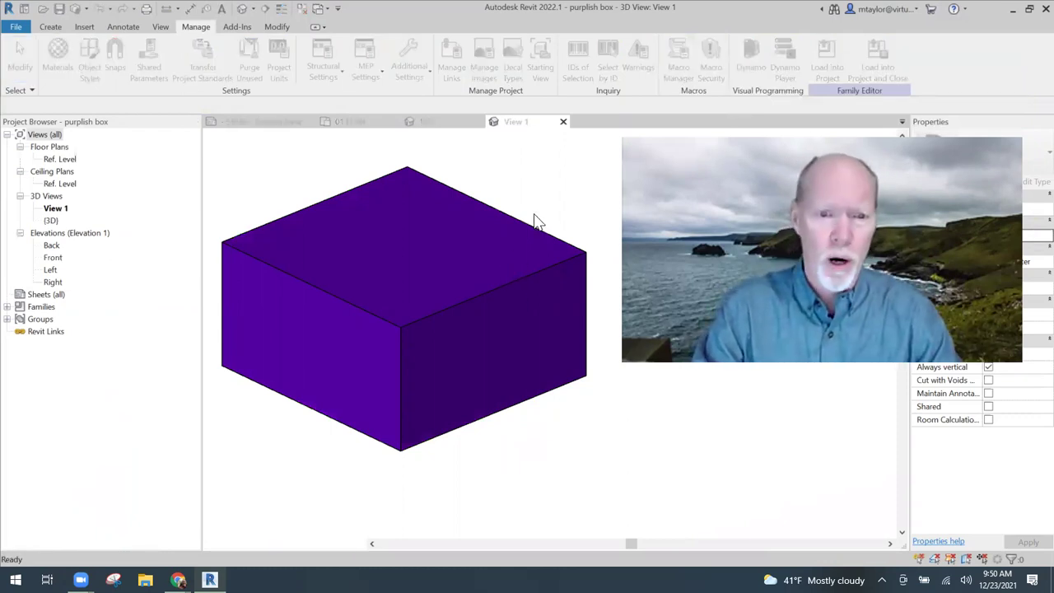
pyautogui.press('y')
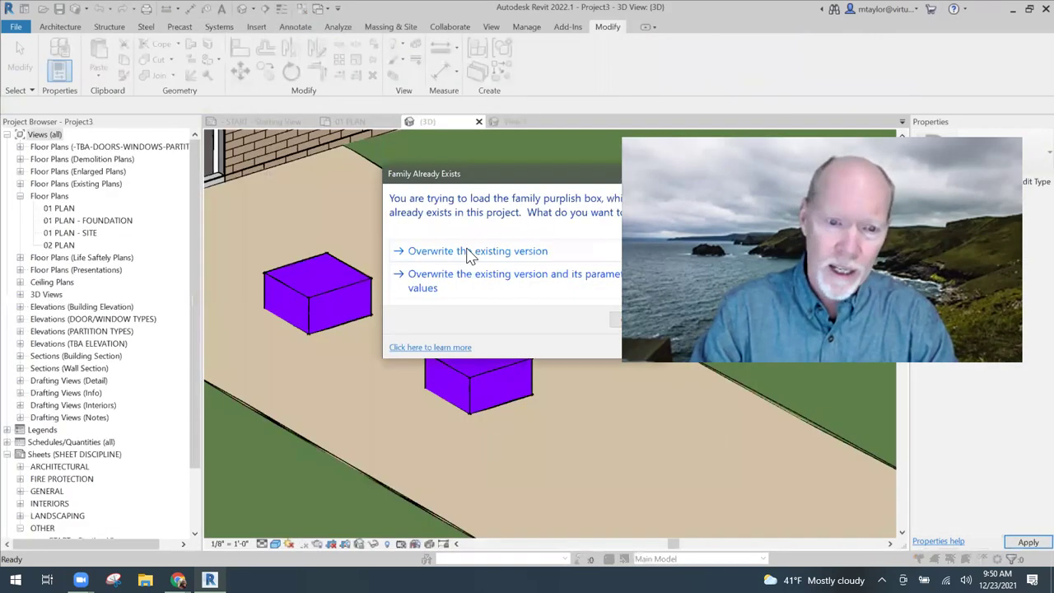
pyautogui.click(424, 301)
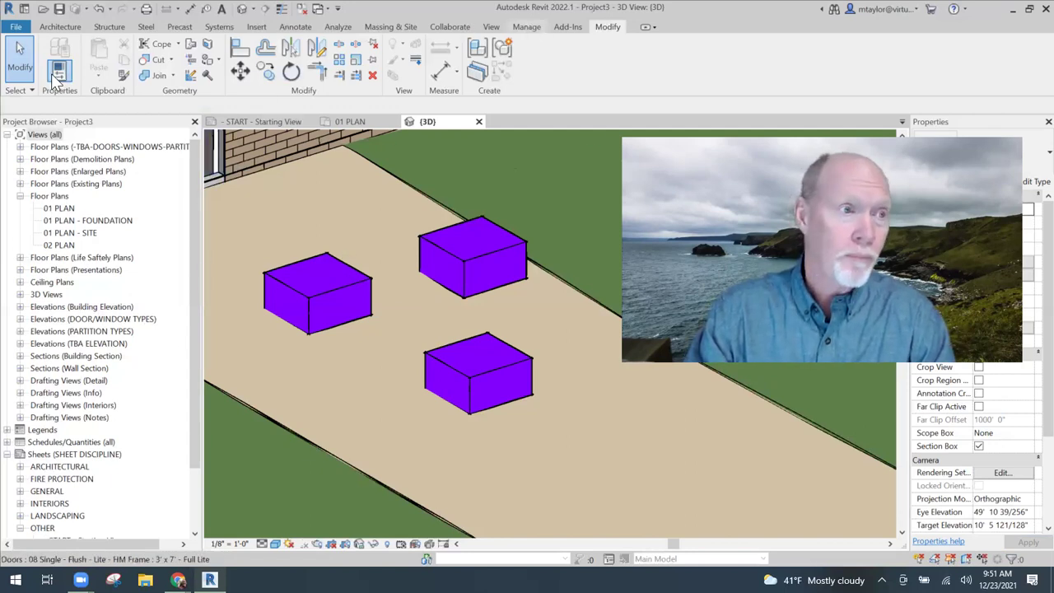
# Set the shading color of the project's purpleish material to RGB 080-000-159 and accept the material changes
pyautogui.scroll(1, 51, 79)
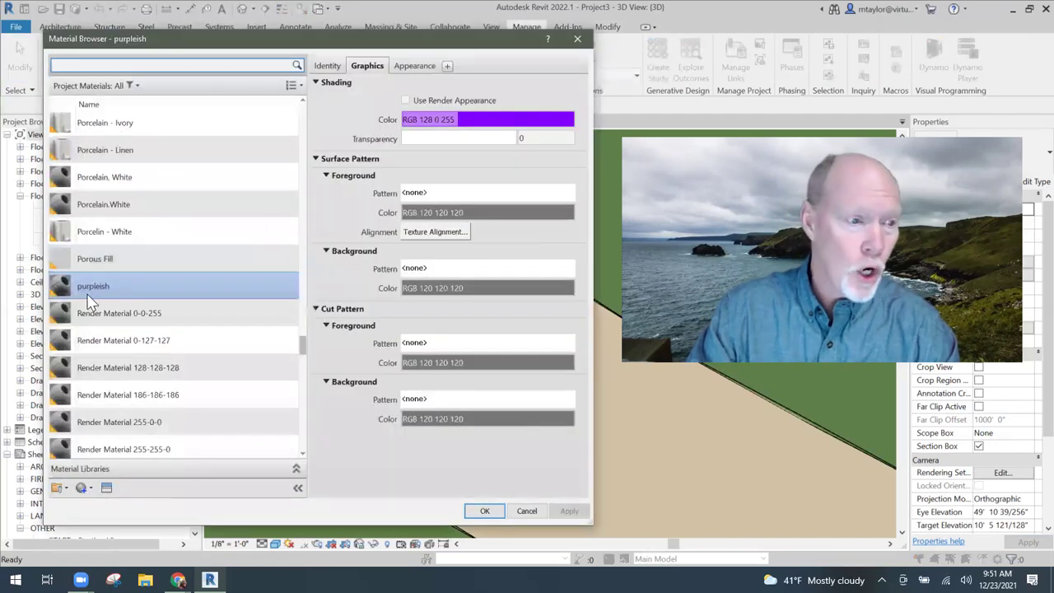
pyautogui.click(490, 122)
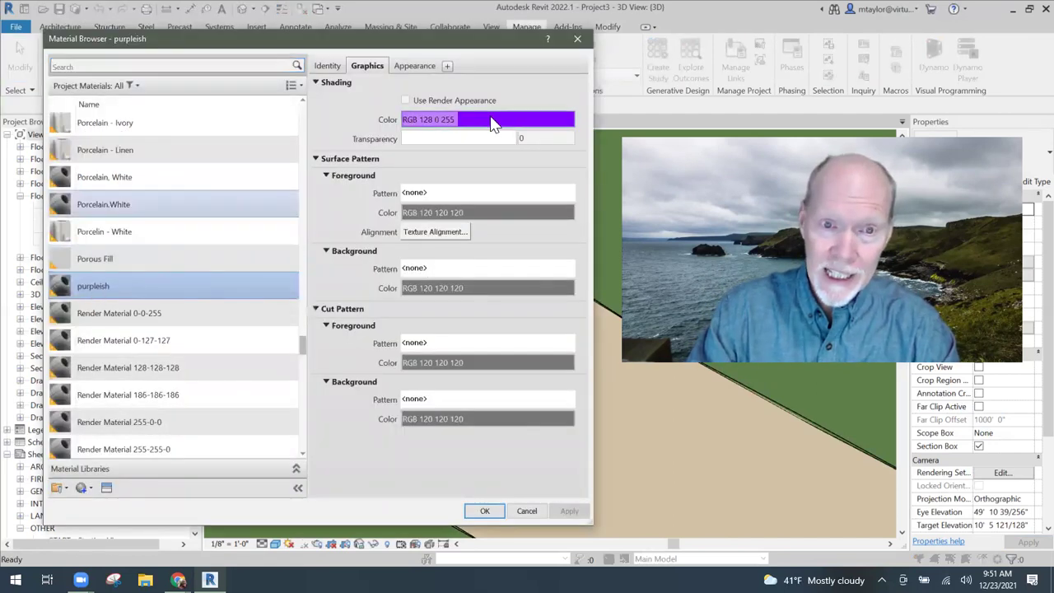
pyautogui.click(462, 266)
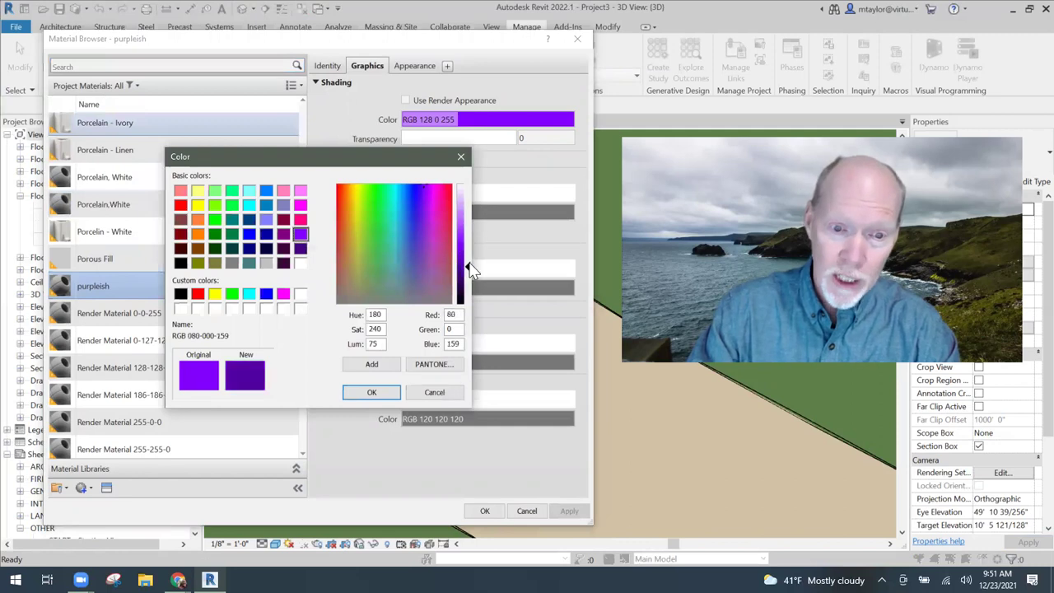
pyautogui.click(372, 393)
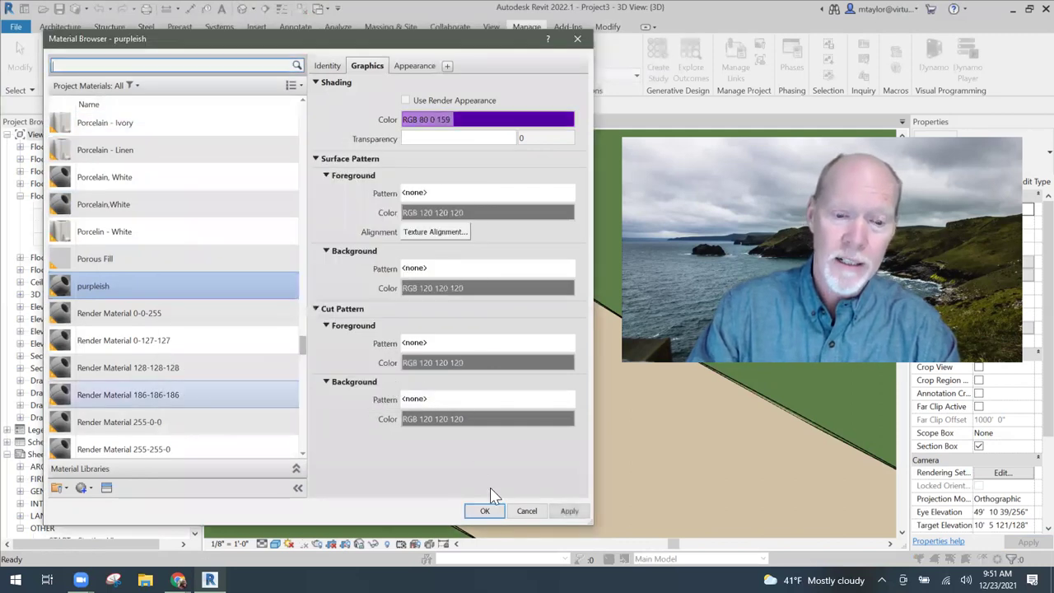
pyautogui.click(485, 510)
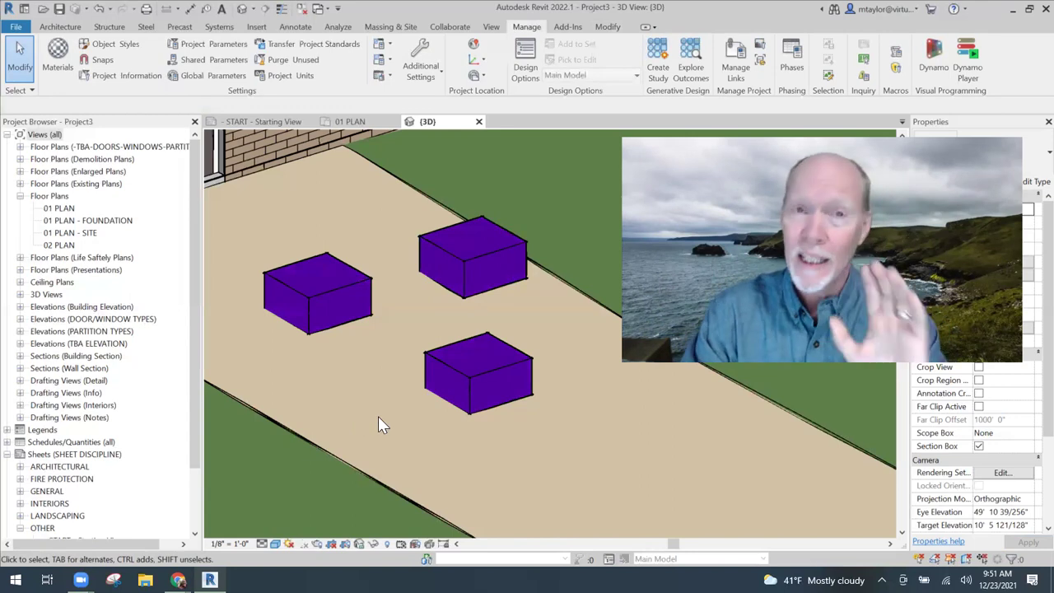
# Switch to the 01 PLAN view and create a new family from the English-Imperial "Detail Item line based" template
pyautogui.click(356, 121)
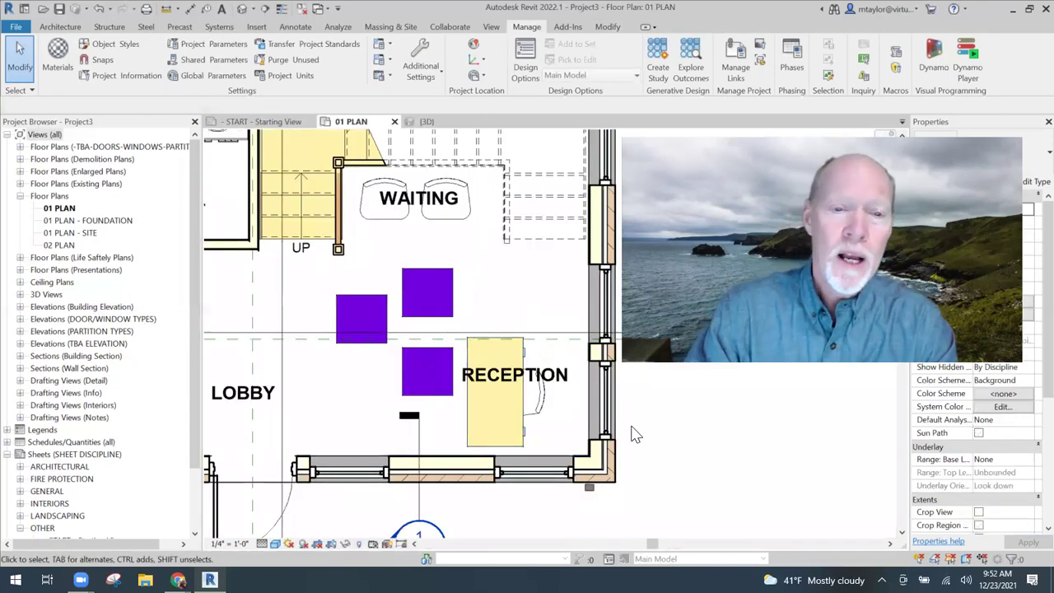
pyautogui.scroll(-2, 626, 424)
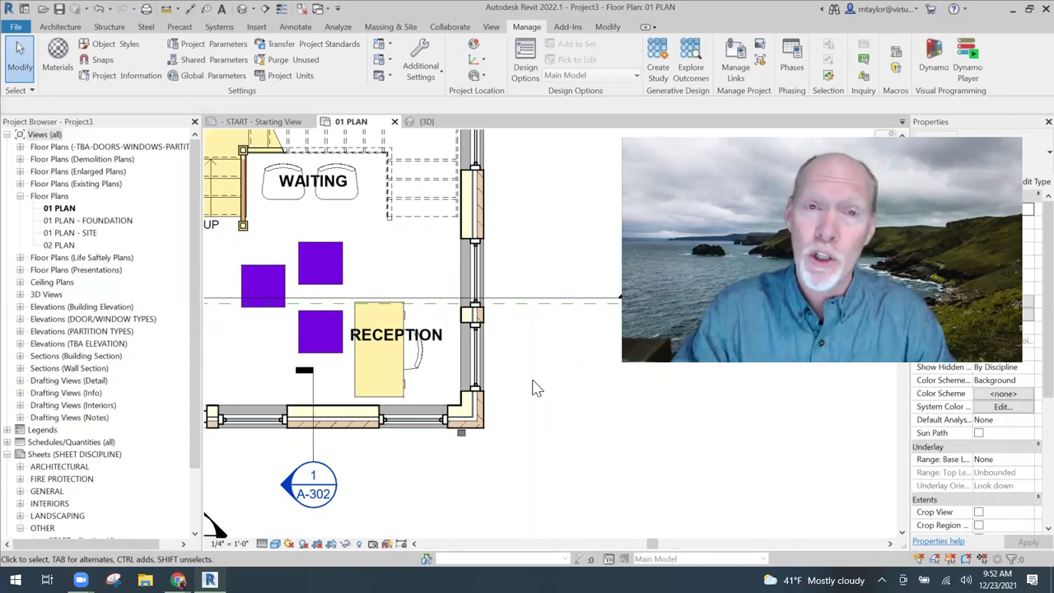
pyautogui.click(15, 26)
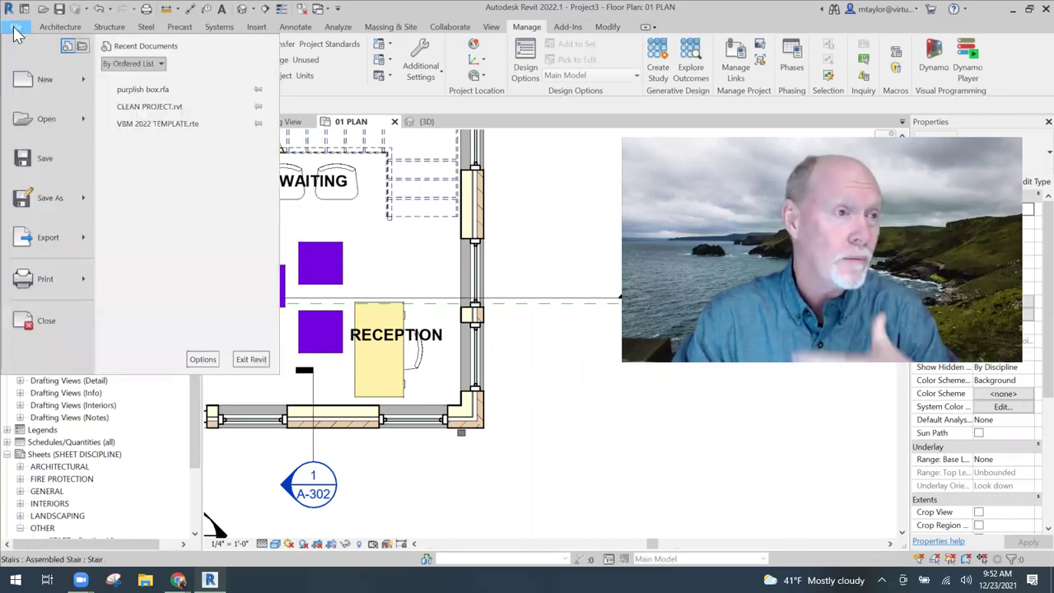
pyautogui.moveTo(47, 85)
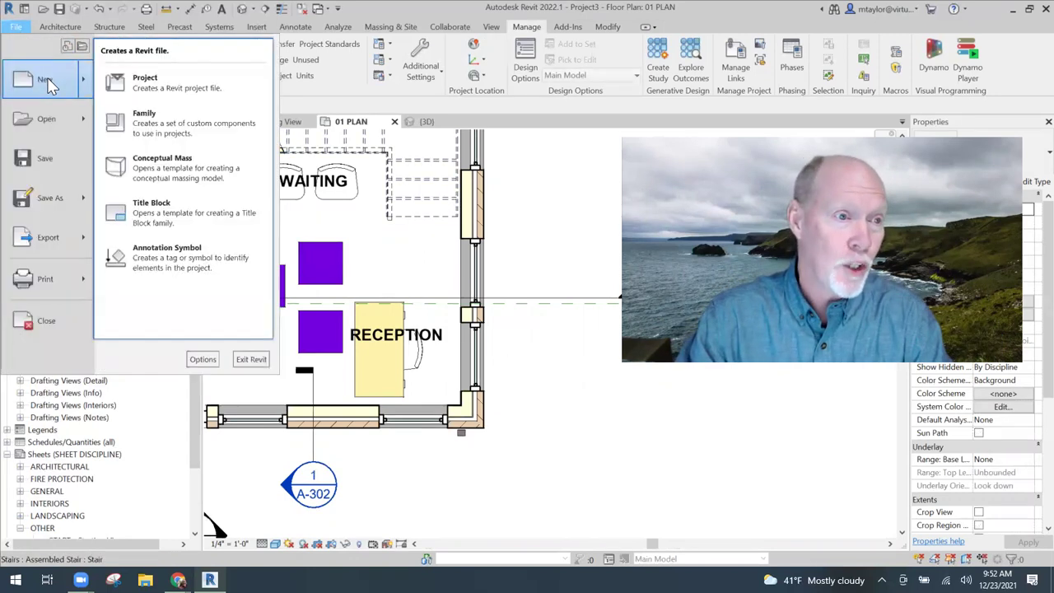
pyautogui.click(171, 130)
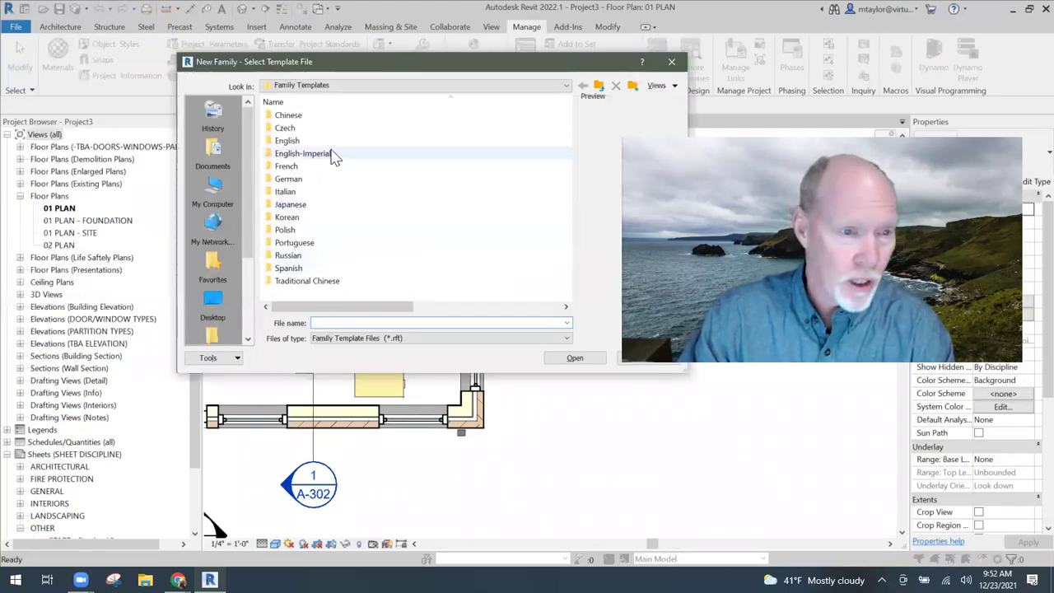
pyautogui.doubleClick(332, 155)
pyautogui.scroll(-1, 338, 234)
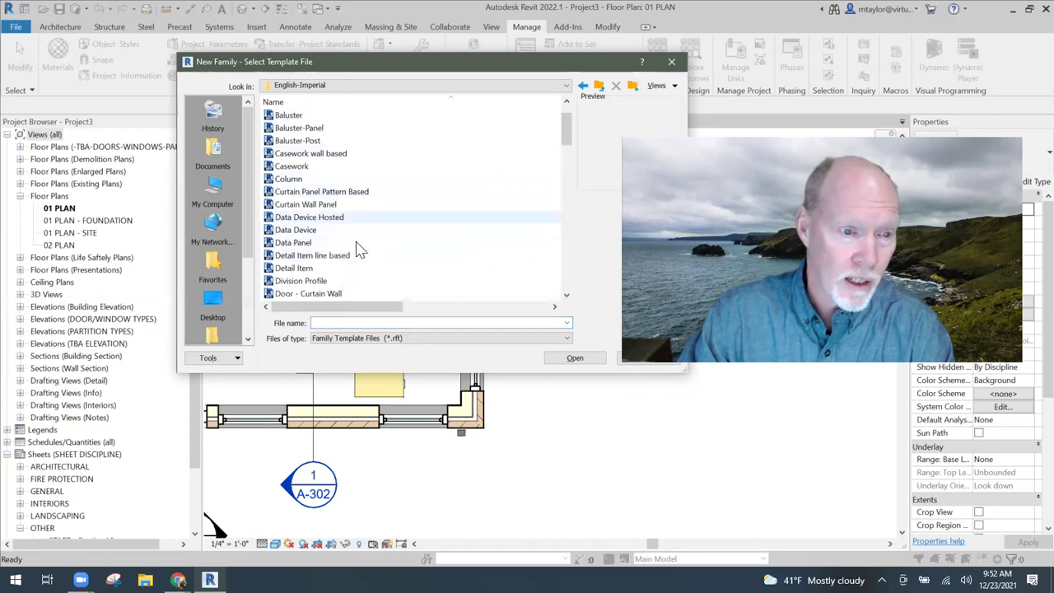
pyautogui.click(334, 255)
pyautogui.click(575, 357)
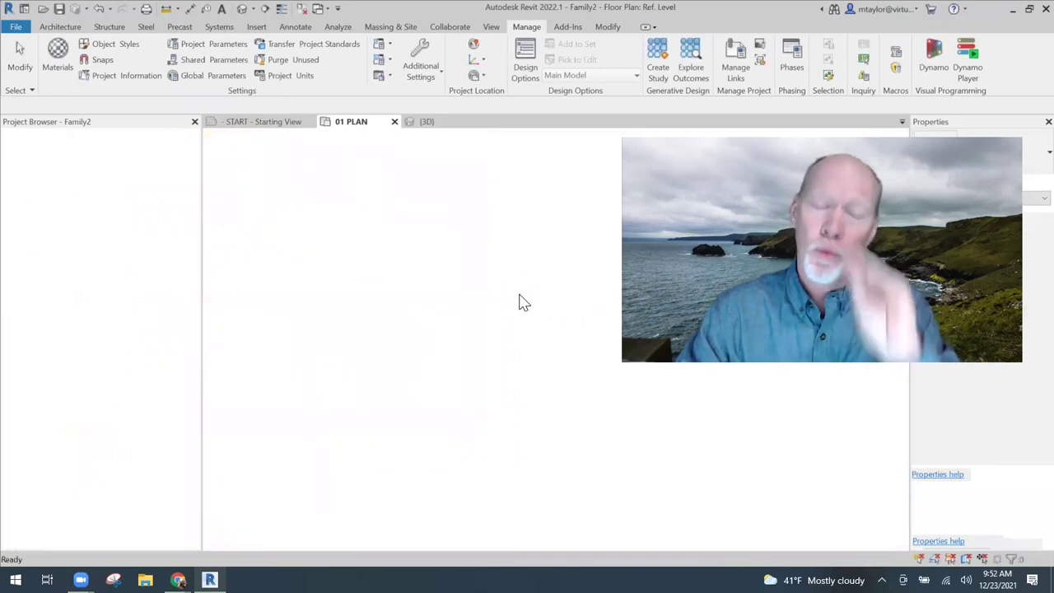
# Draw a straight line along the horizontal reference plane, spanning the two vertical reference planes of the Length dimension
pyautogui.moveTo(491, 299); pyautogui.dragTo(280, 243, button='middle')
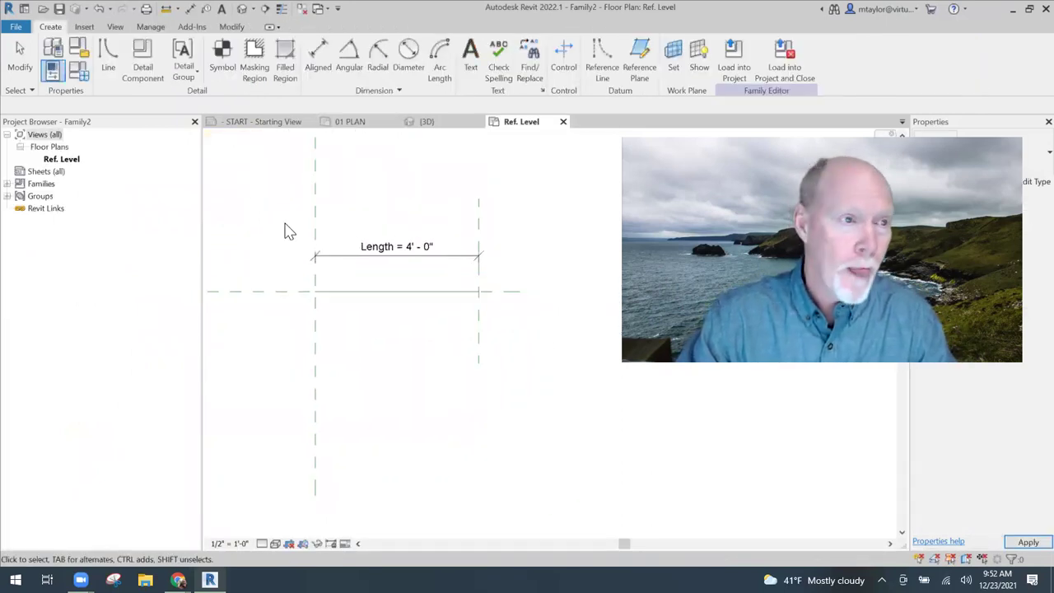
pyautogui.click(108, 56)
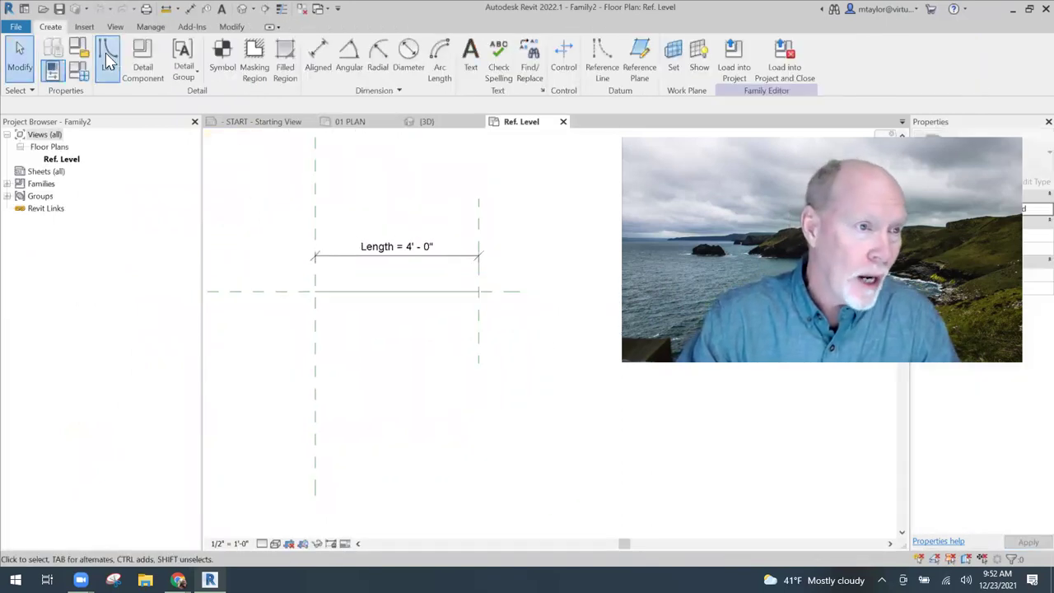
pyautogui.click(314, 291)
pyautogui.click(477, 291)
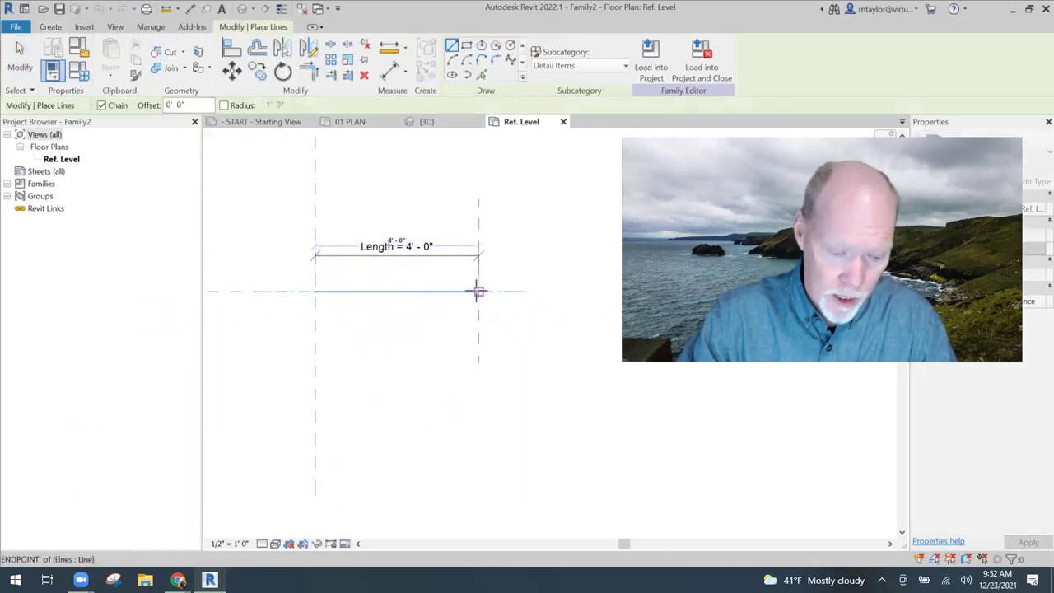
pyautogui.press('Escape')
pyautogui.press('Escape')
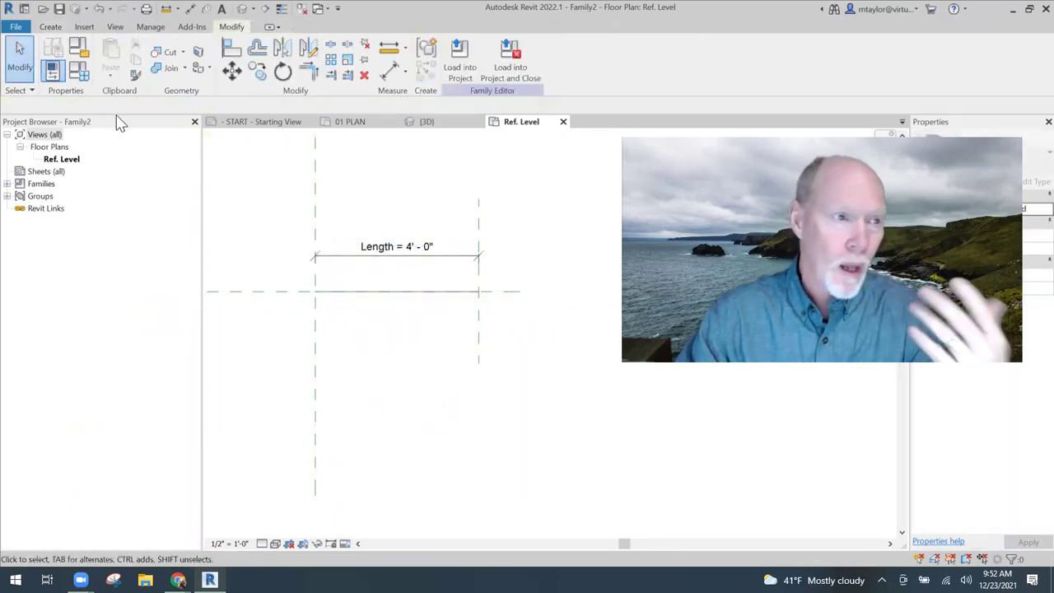
# Add a Detail Items subcategory named "wide dashed line" to the family's object styles
pyautogui.click(151, 27)
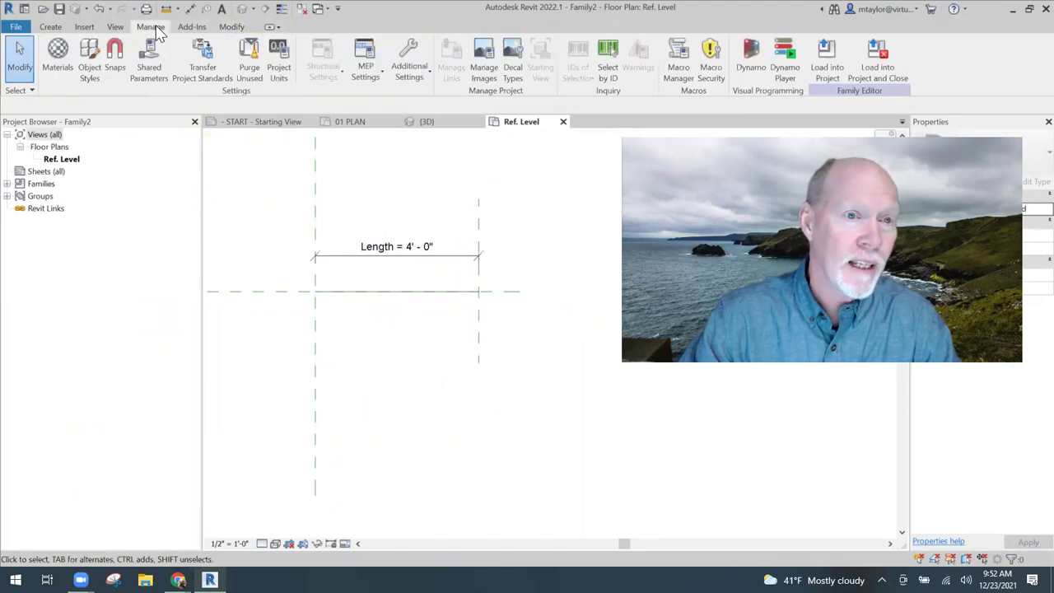
pyautogui.click(412, 76)
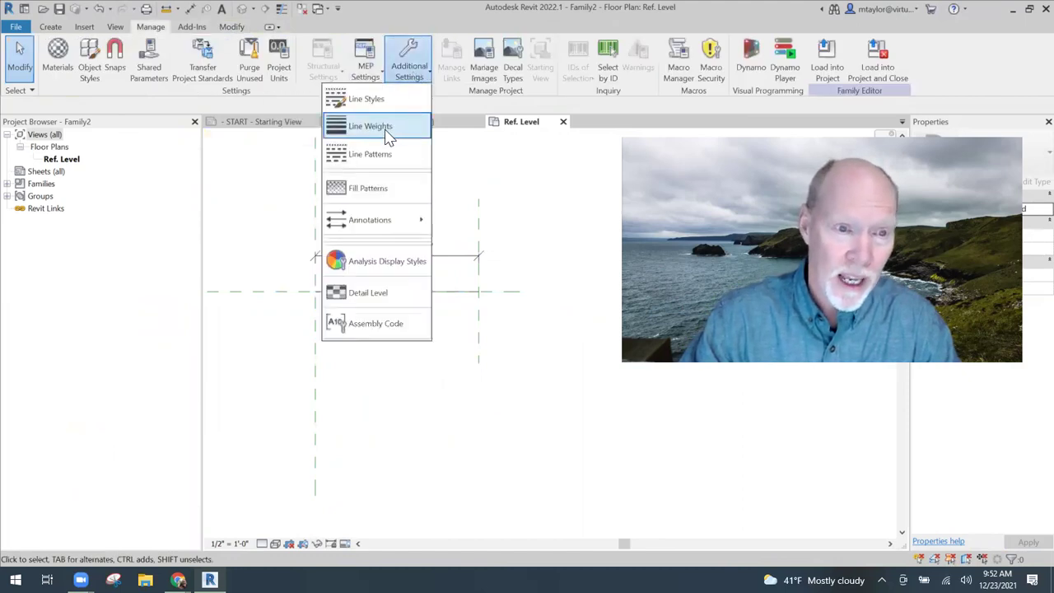
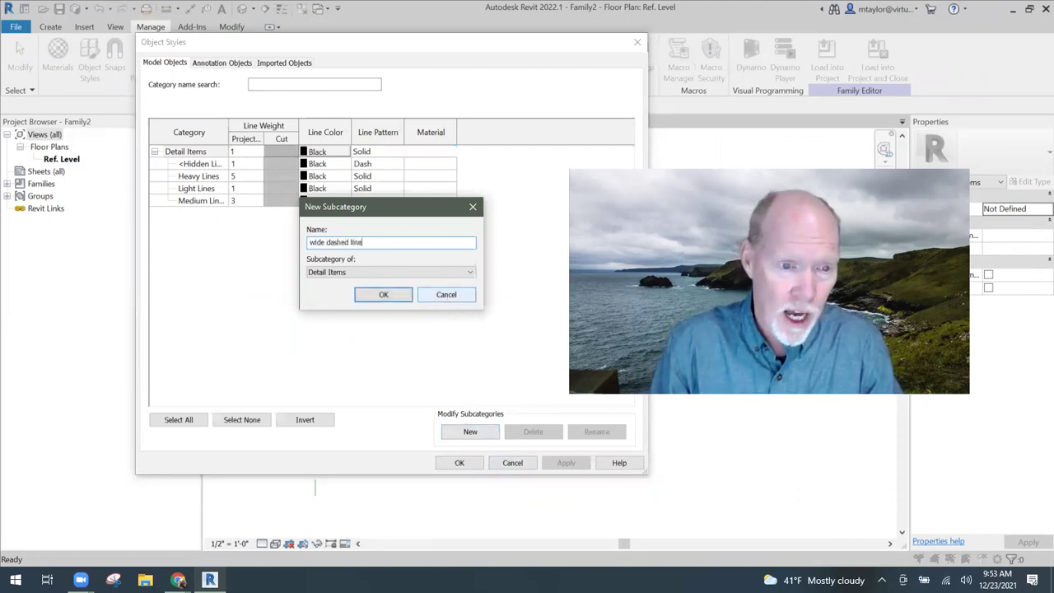
pyautogui.click(390, 295)
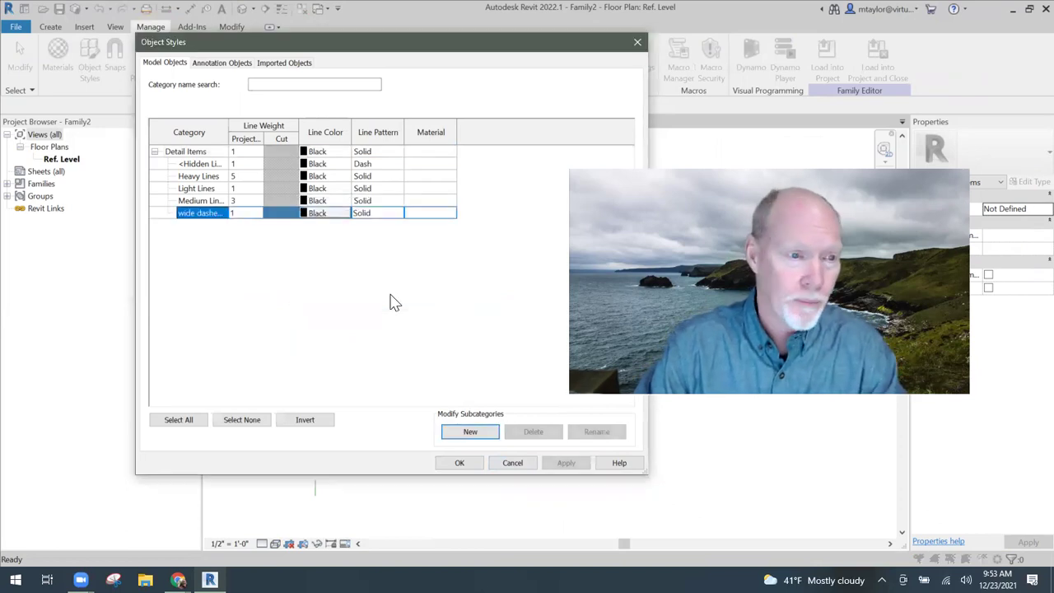
# Give the wide dashed line subcategory a projection line weight of 8 and a bright light-blue line color
pyautogui.click(254, 213)
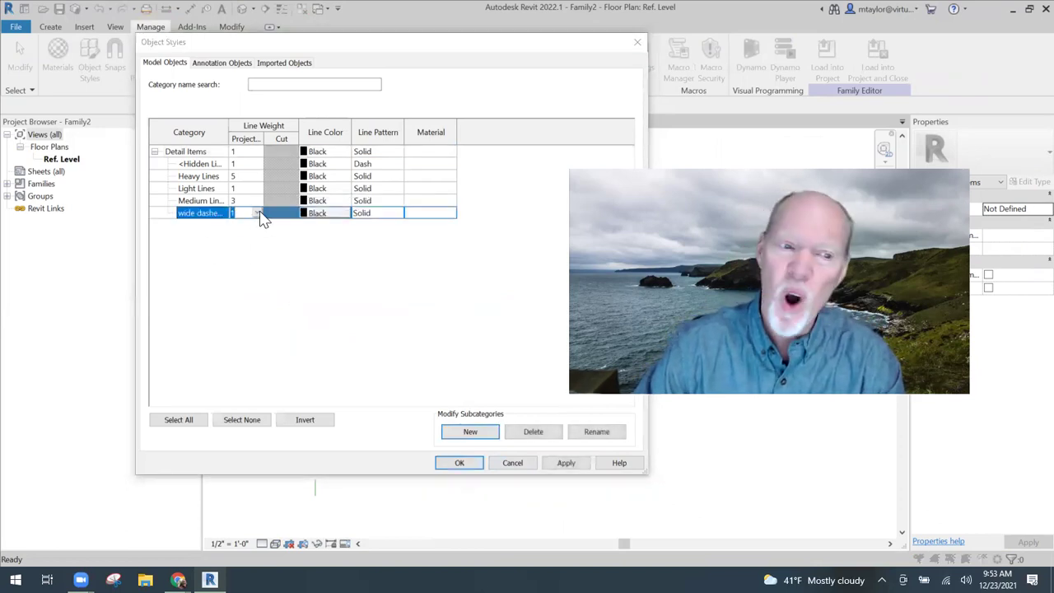
pyautogui.click(257, 213)
pyautogui.click(256, 278)
pyautogui.click(243, 279)
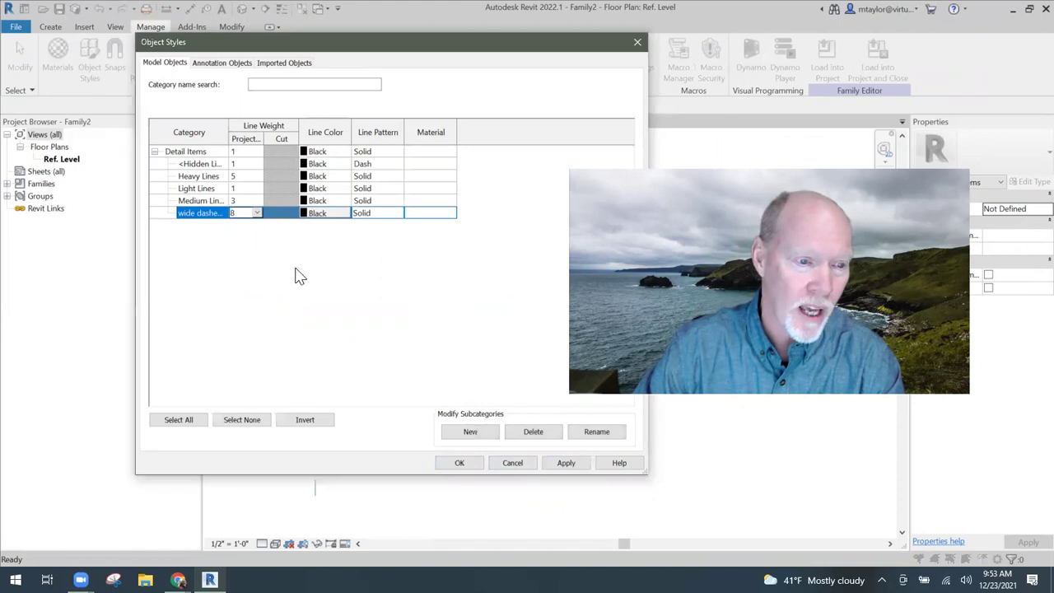
pyautogui.click(338, 220)
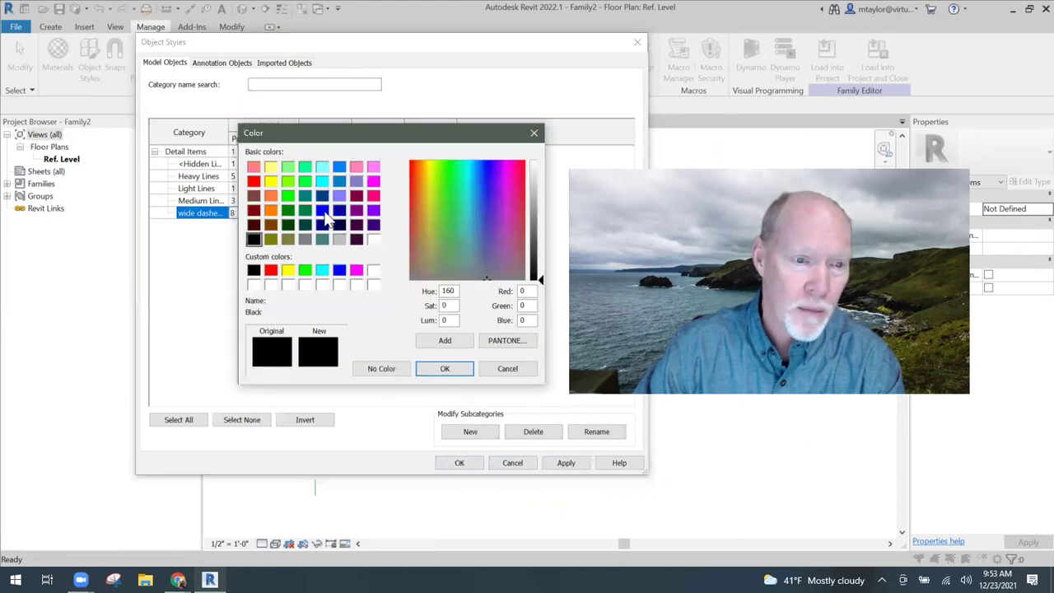
pyautogui.click(323, 210)
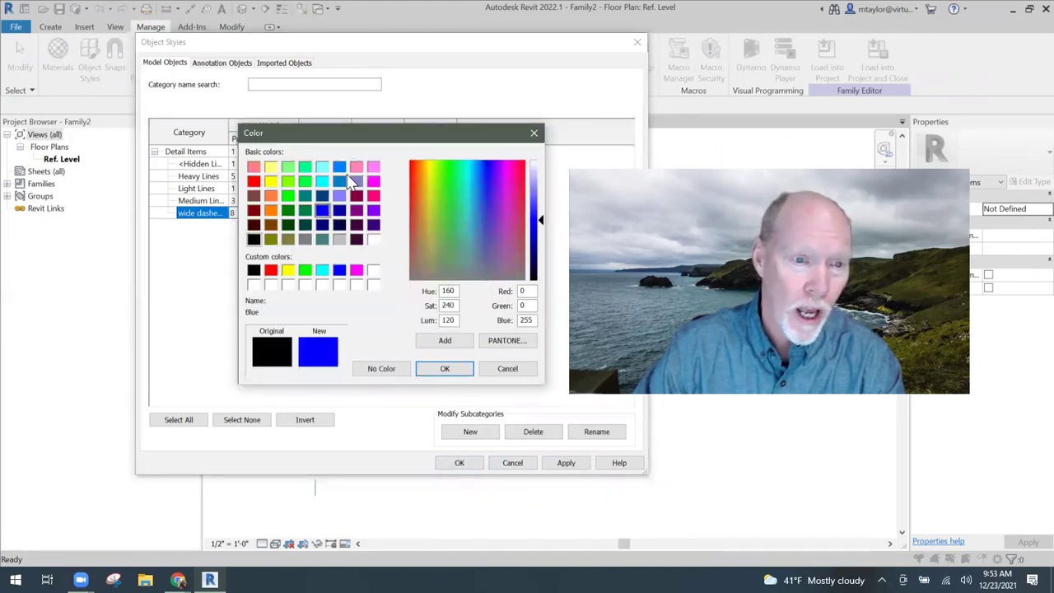
pyautogui.click(340, 167)
pyautogui.click(444, 368)
# Set the wide dashed line subcategory's line pattern to Dash and accept the object style changes
pyautogui.click(378, 214)
pyautogui.click(399, 214)
pyautogui.click(371, 258)
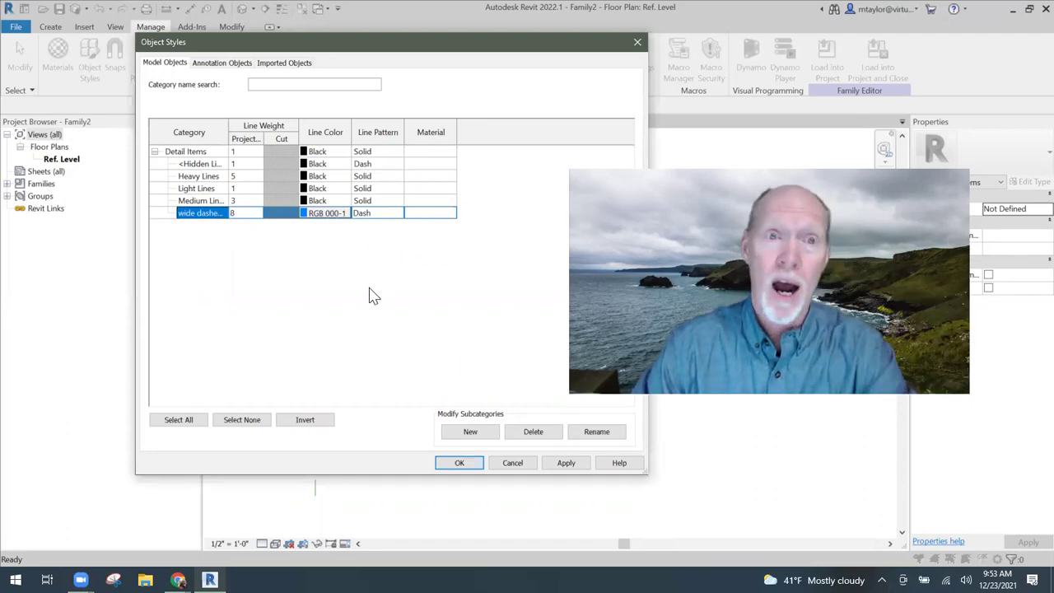
pyautogui.click(451, 462)
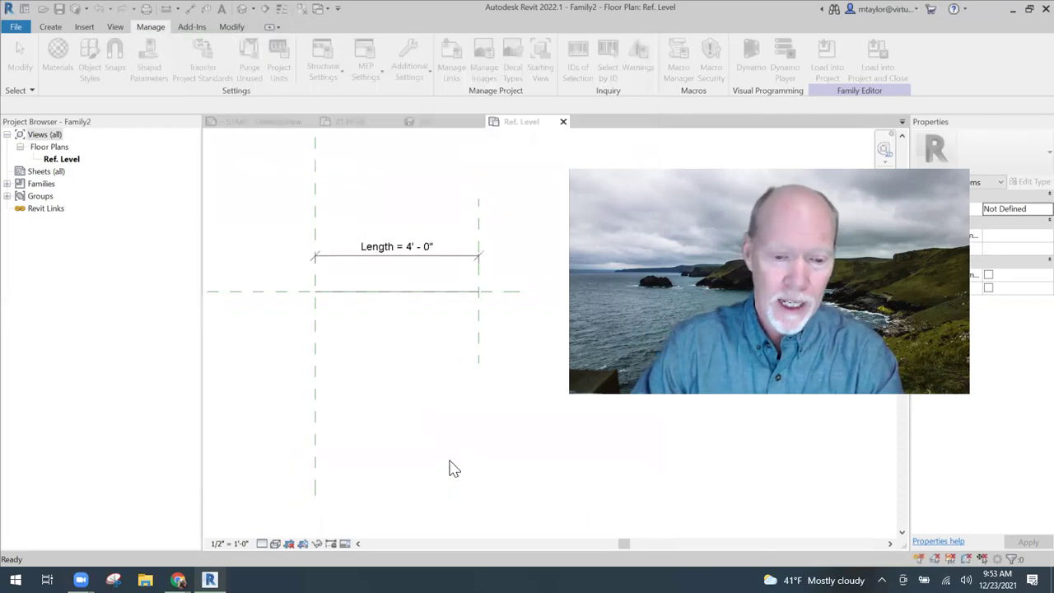
# Assign the drawn line between the reference planes to the wide dashed line subcategory
pyautogui.click(433, 375)
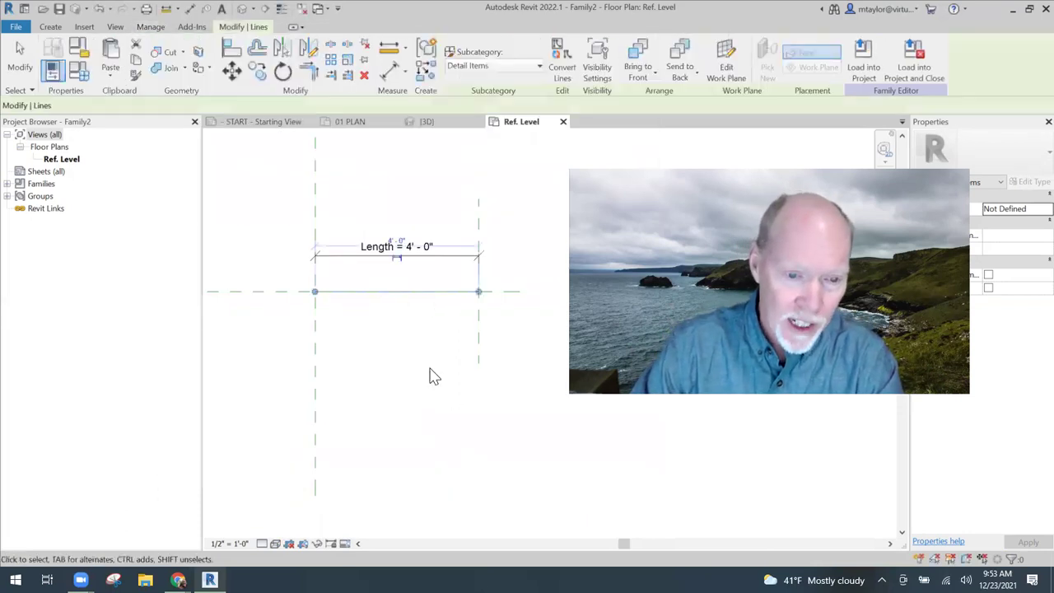
pyautogui.click(493, 66)
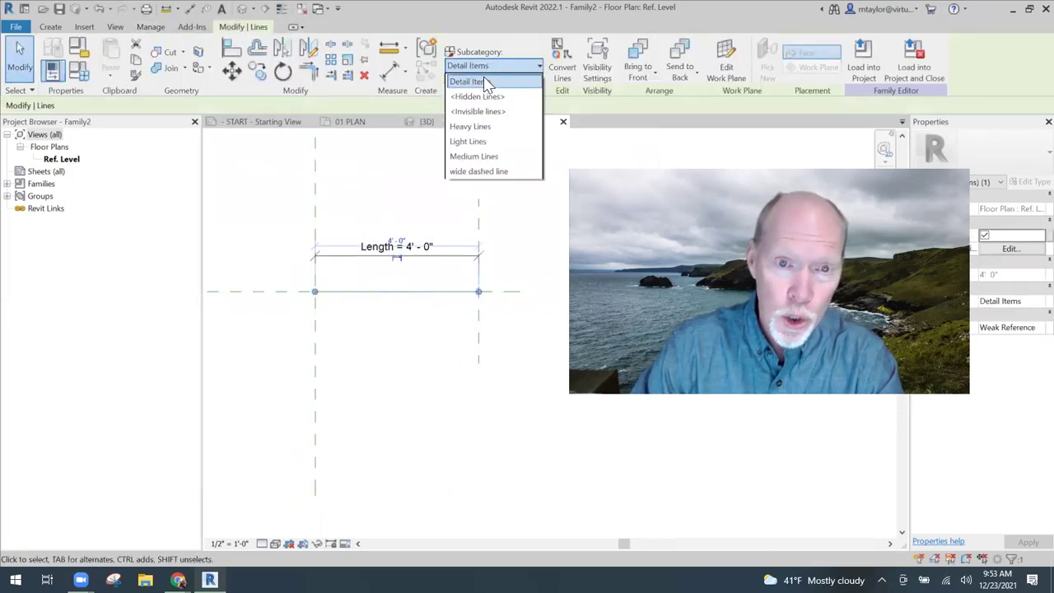
pyautogui.click(478, 171)
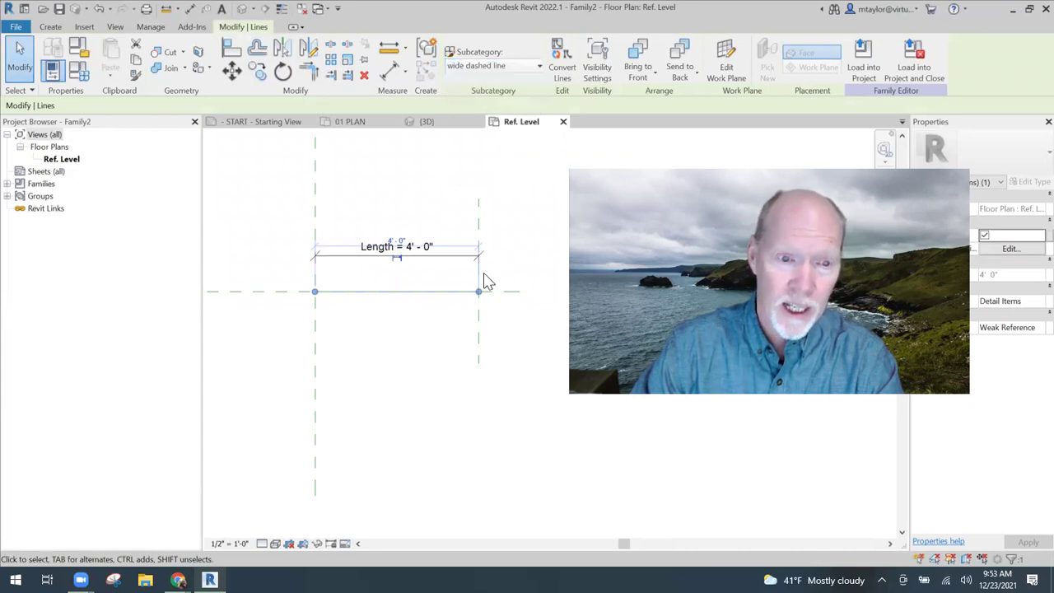
pyautogui.click(424, 366)
pyautogui.scroll(1, 425, 366)
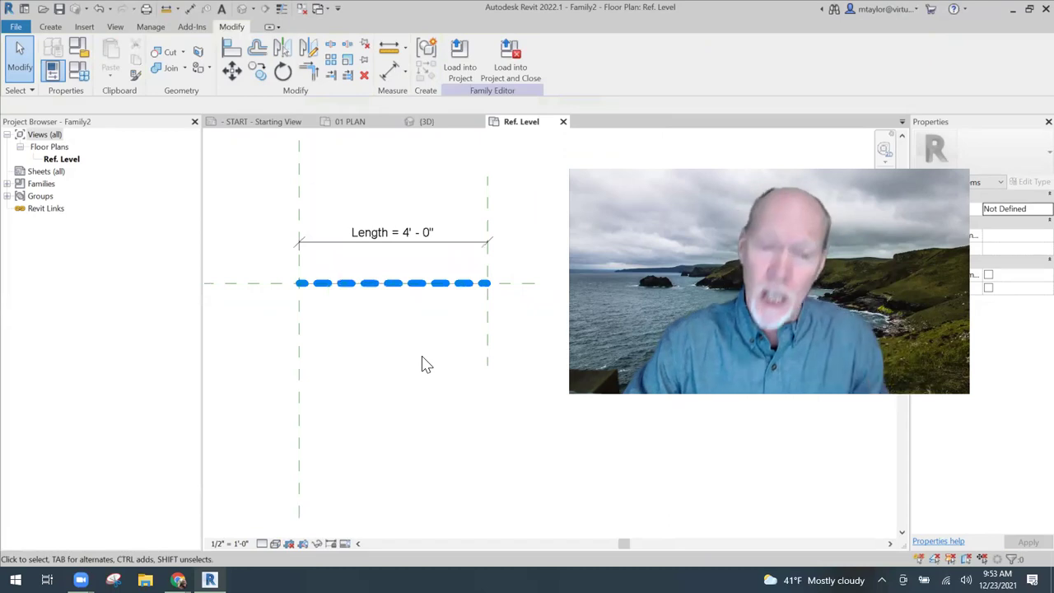
# Save the family as "wide dashed line detail family" in REVIT LOCALS, then load it into the project and close it
pyautogui.click(59, 9)
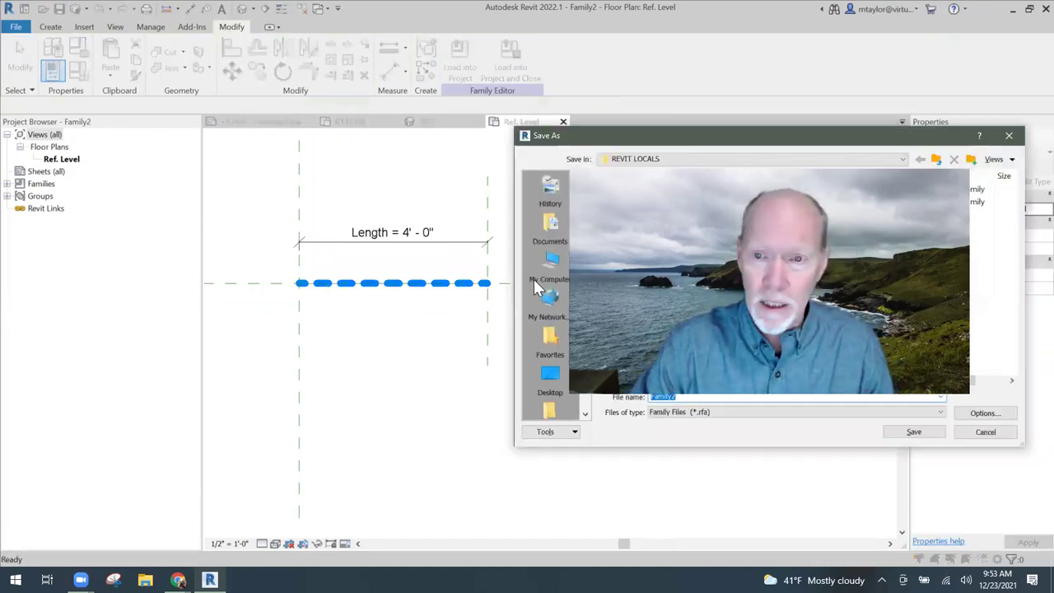
pyautogui.moveTo(682, 144); pyautogui.dragTo(264, 74)
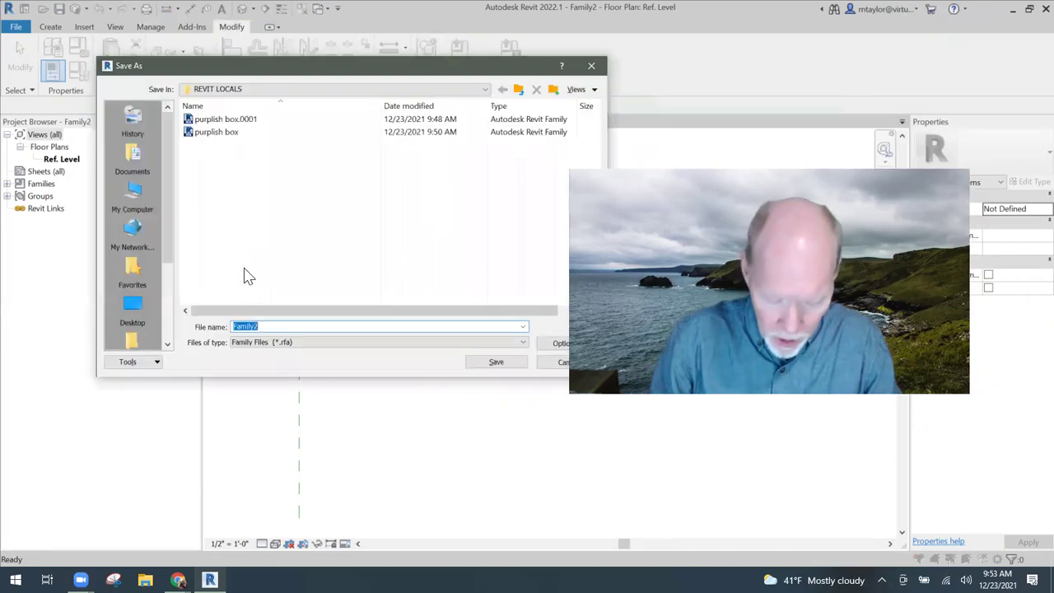
pyautogui.write('wld')
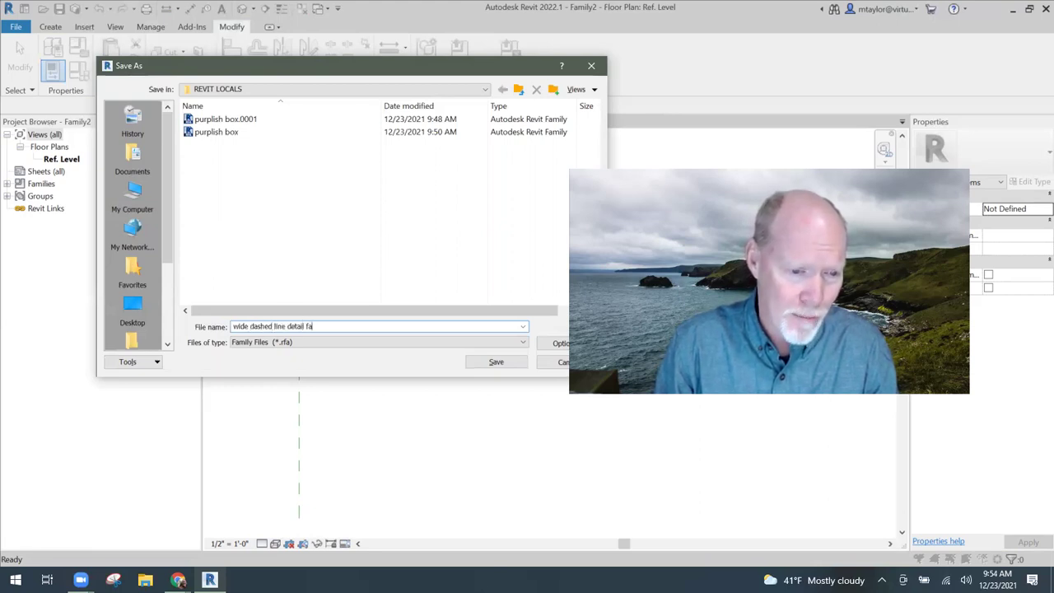
pyautogui.click(496, 365)
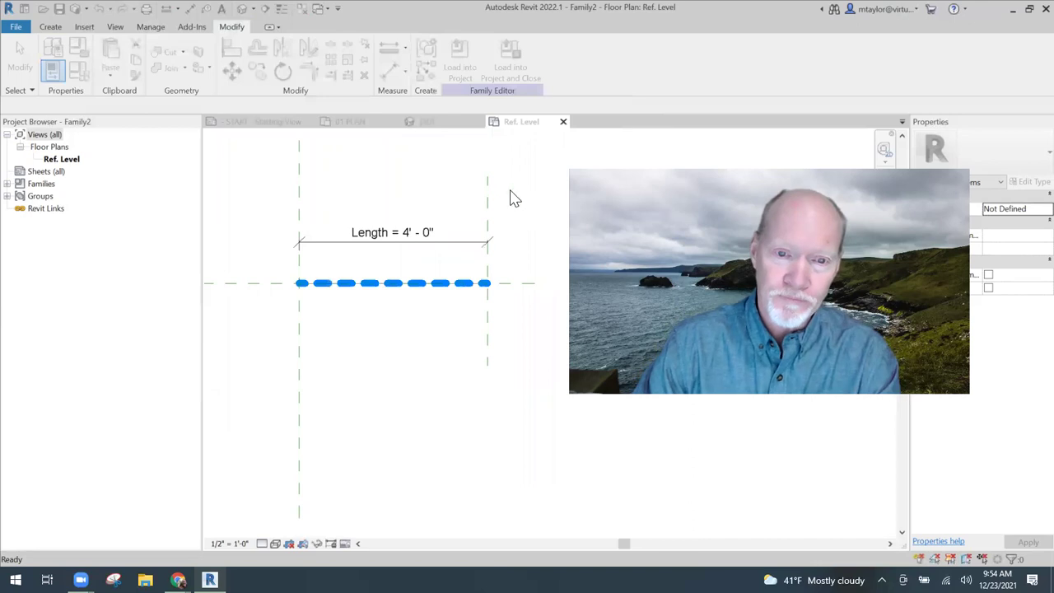
pyautogui.click(518, 75)
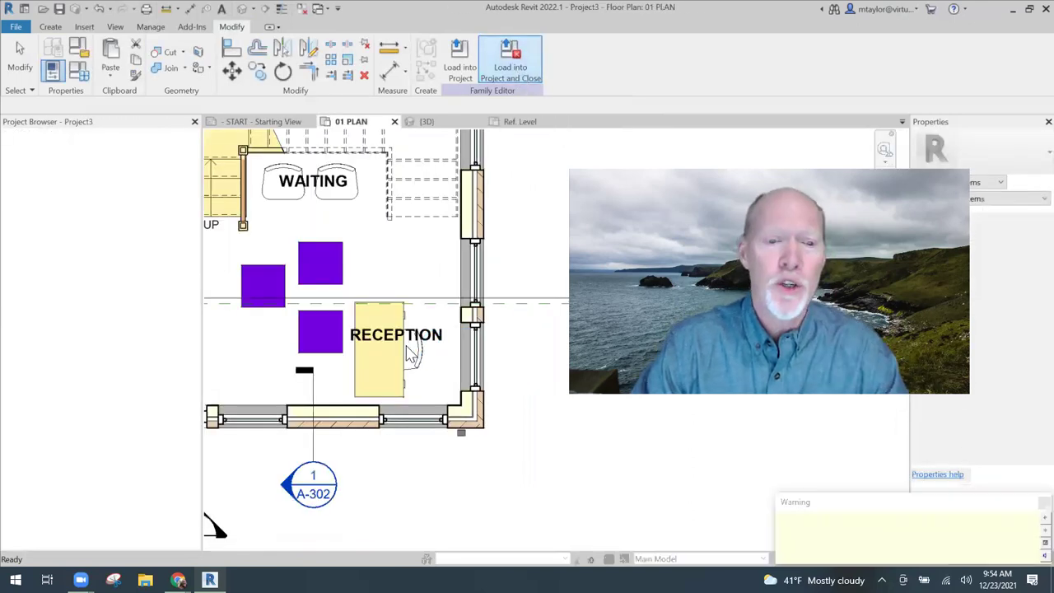
pyautogui.click(357, 122)
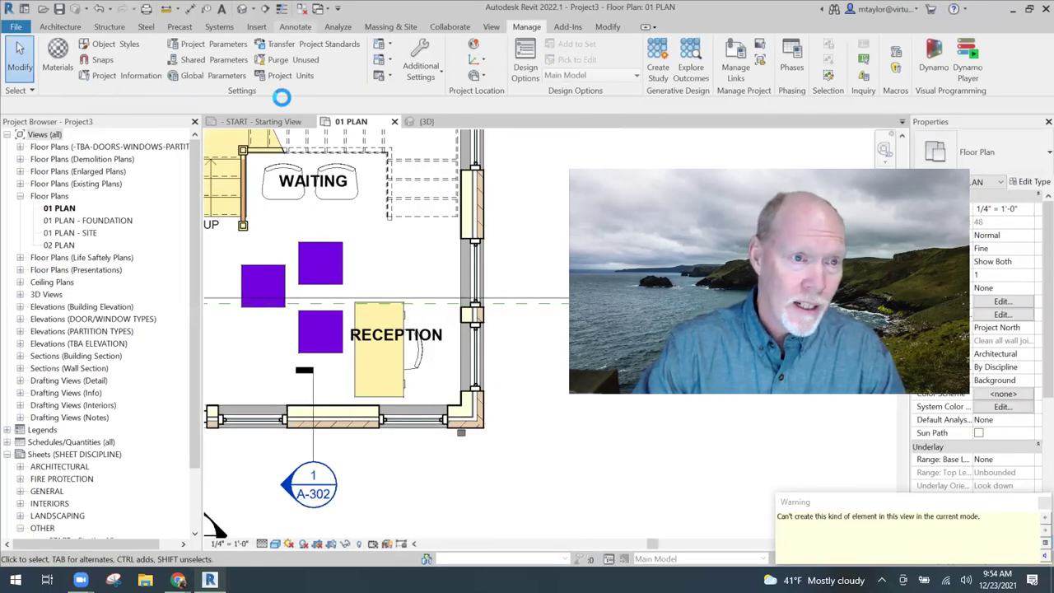
# Place a closed chain of wide dashed line detail components around the purple boxes and reception desk in the 01 PLAN view
pyautogui.click(295, 27)
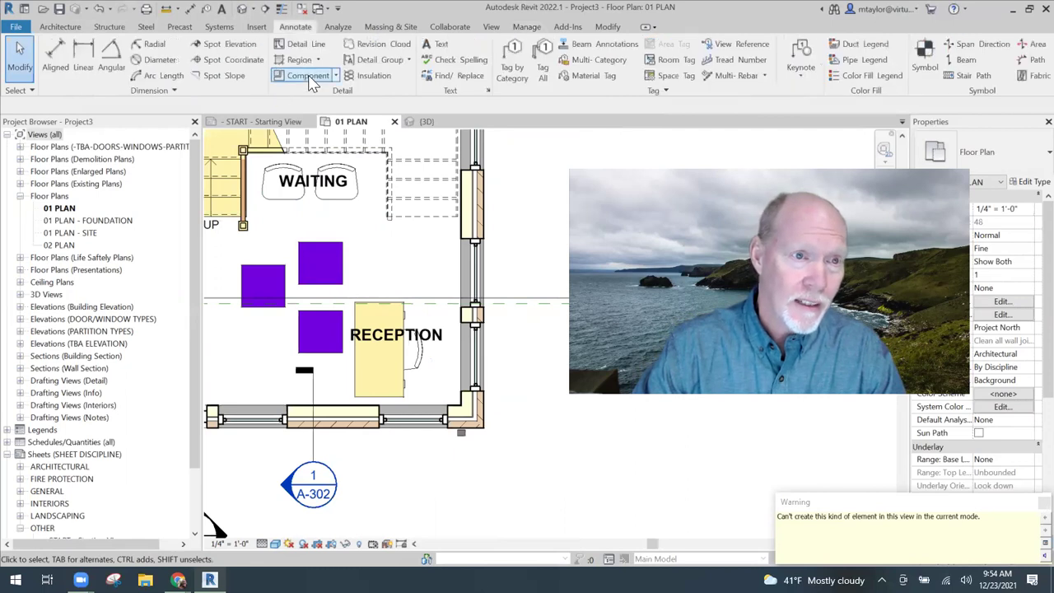
pyautogui.click(287, 226)
pyautogui.click(396, 265)
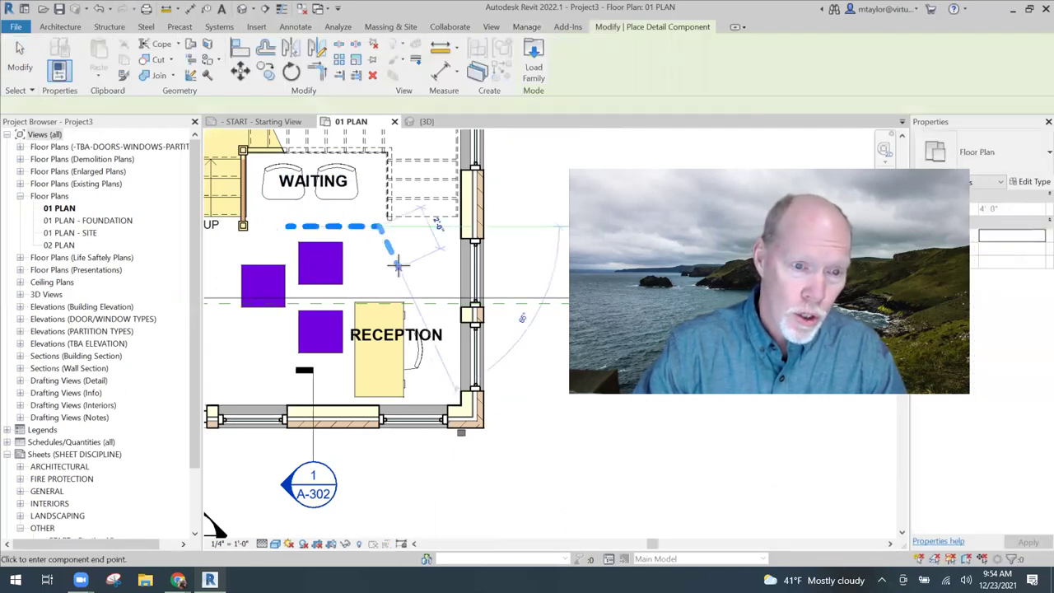
pyautogui.click(440, 267)
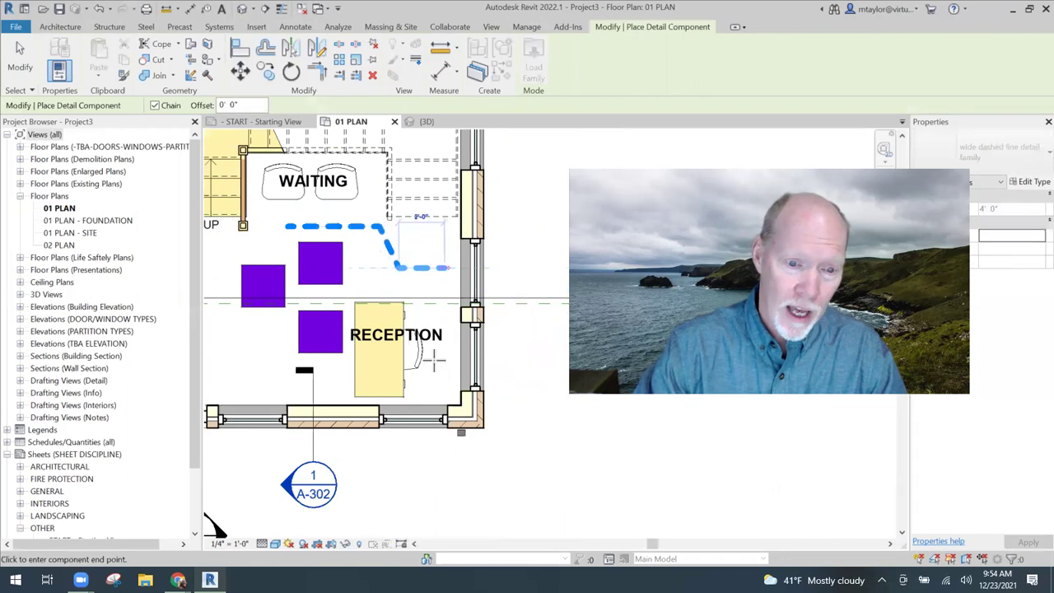
pyautogui.click(445, 381)
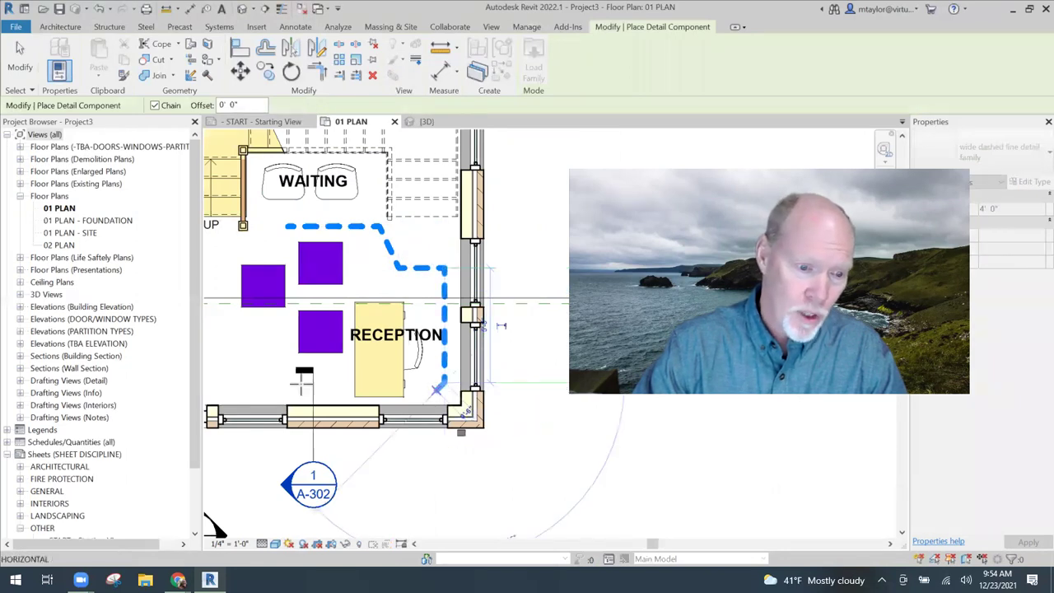
pyautogui.click(226, 381)
pyautogui.click(226, 255)
pyautogui.click(284, 227)
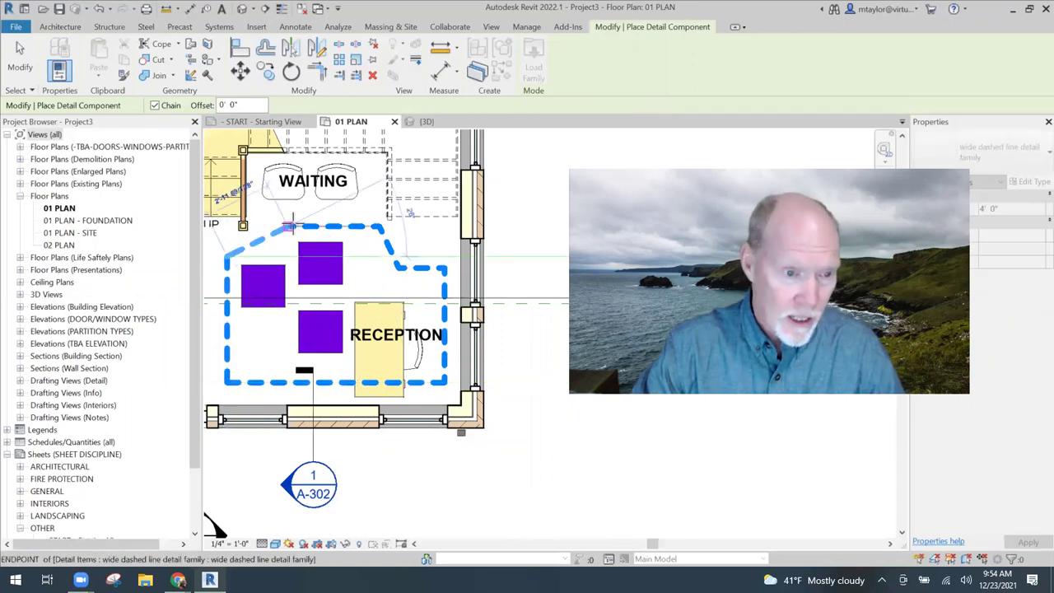
pyautogui.scroll(-1, 364, 264)
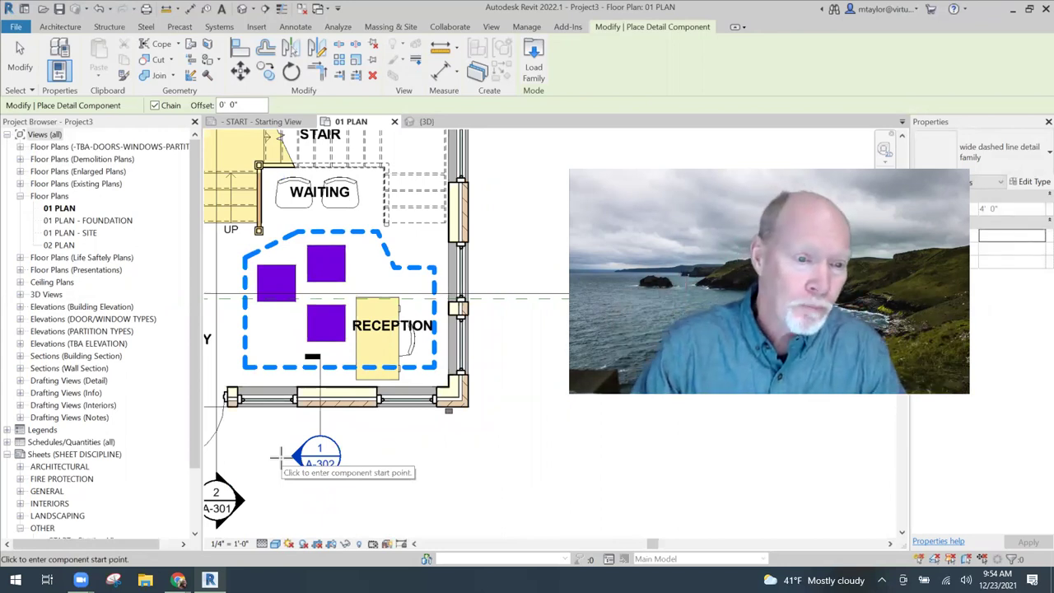
pyautogui.press('Escape')
pyautogui.press('Escape')
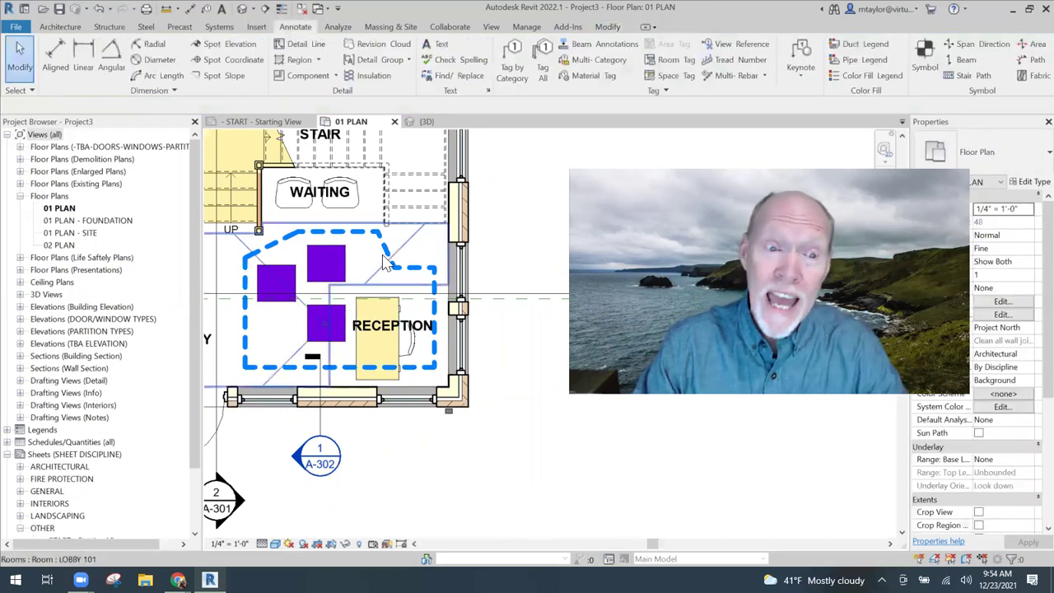
# Open the family of the placed wide dashed line, using its short sloped segment, for editing
pyautogui.click(385, 260)
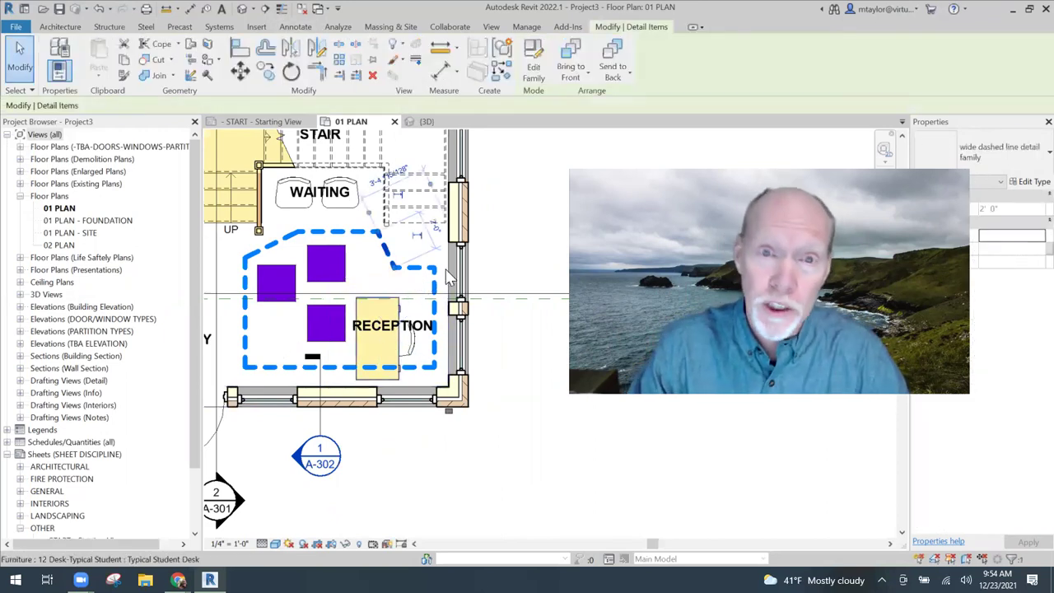
pyautogui.click(533, 65)
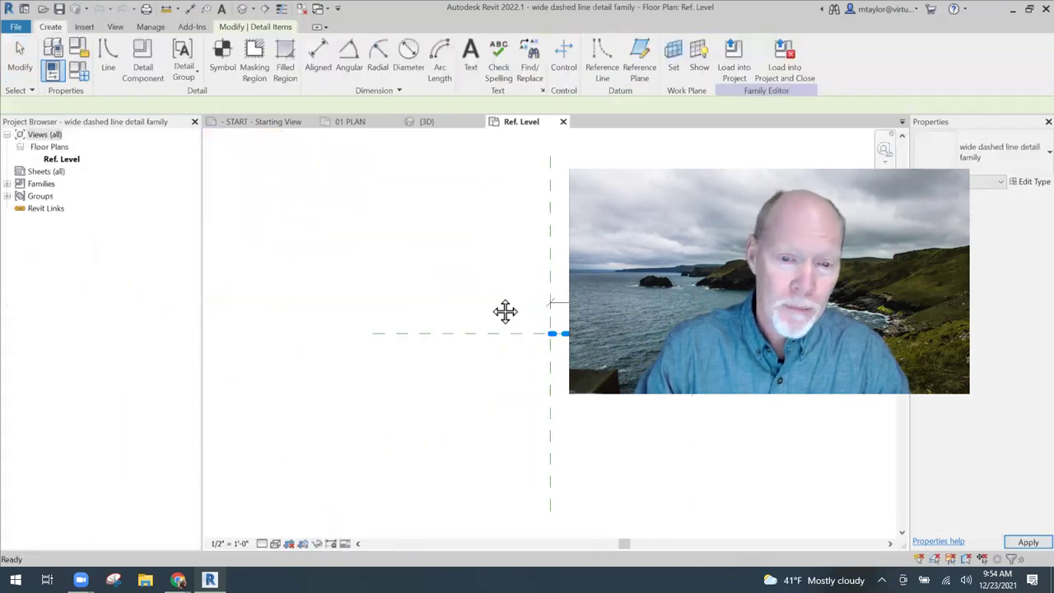
pyautogui.click(427, 315)
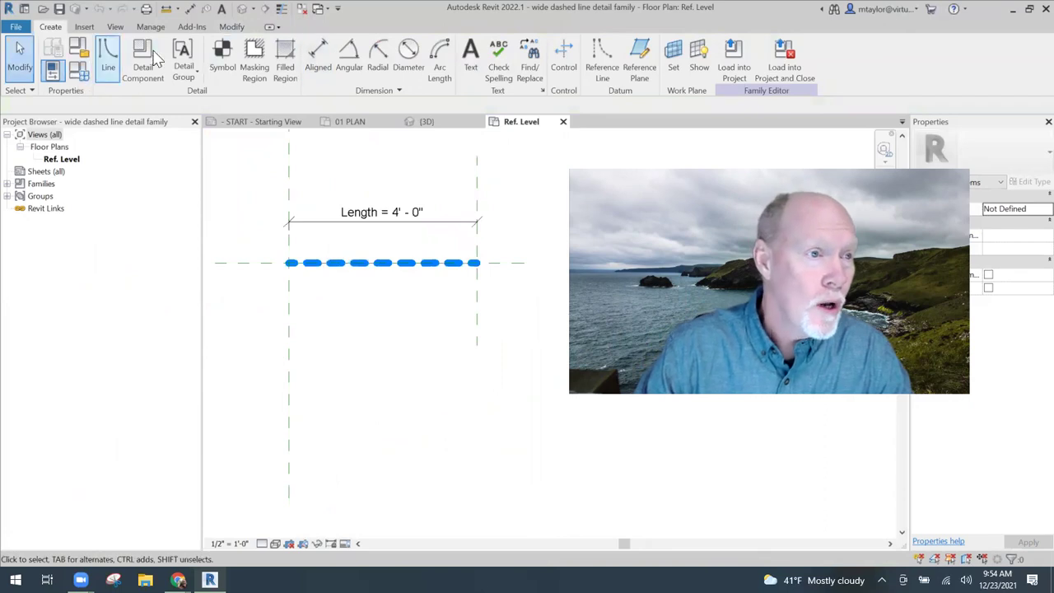
# In the family's object styles, set the wide dashed line subcategory's line color to orange, RGB 255-128-000
pyautogui.click(233, 28)
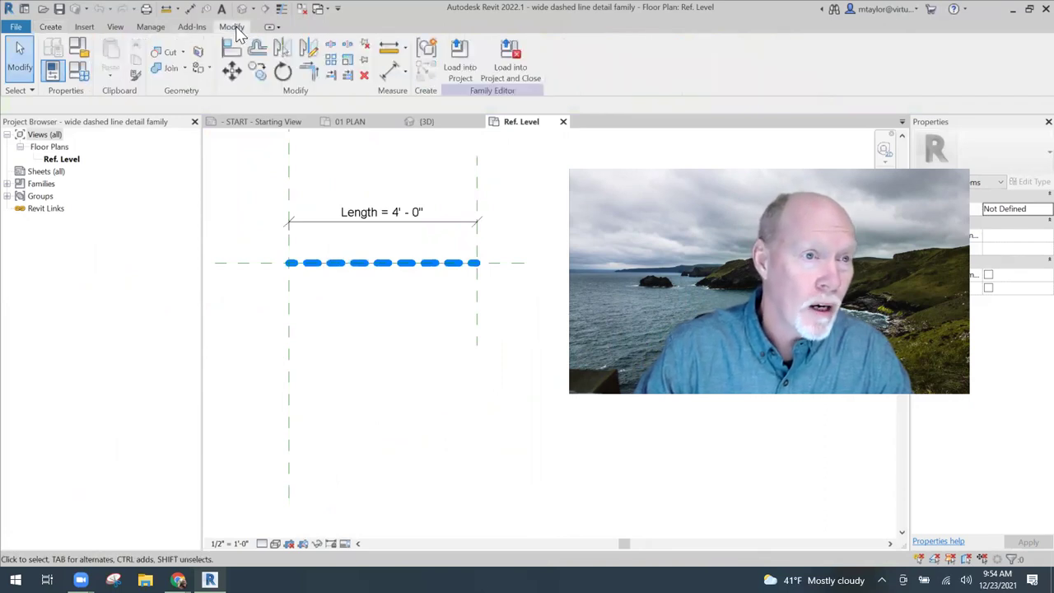
pyautogui.click(151, 26)
pyautogui.click(89, 65)
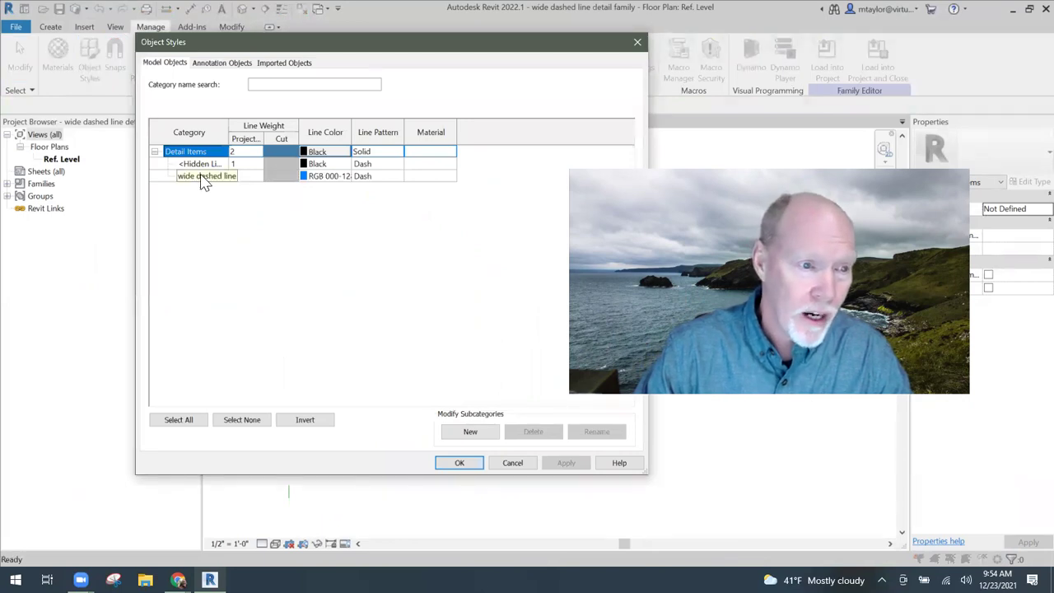
pyautogui.click(323, 177)
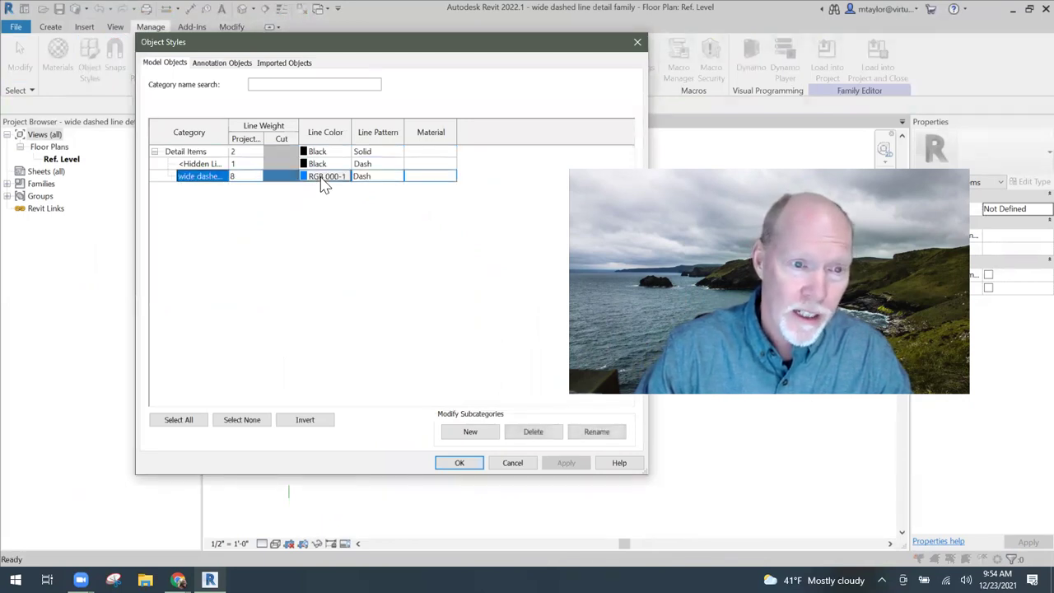
pyautogui.click(334, 179)
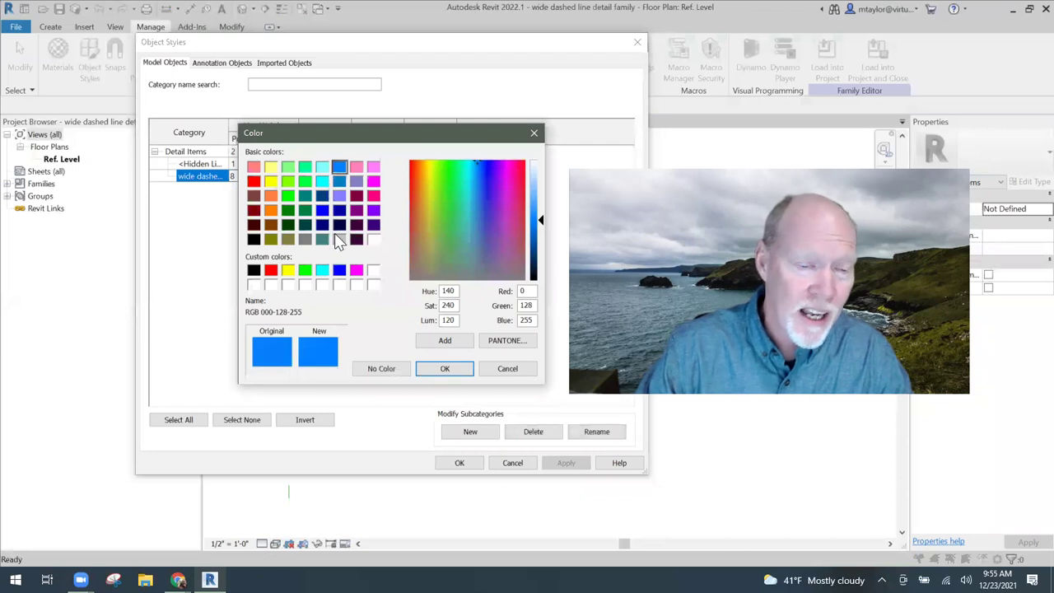
pyautogui.click(271, 210)
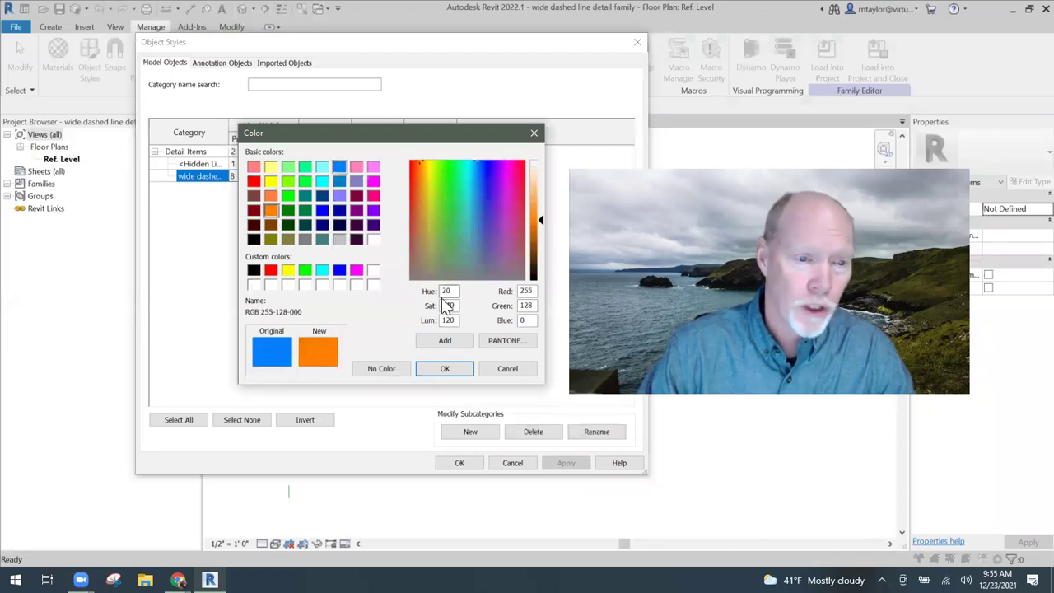
pyautogui.click(445, 368)
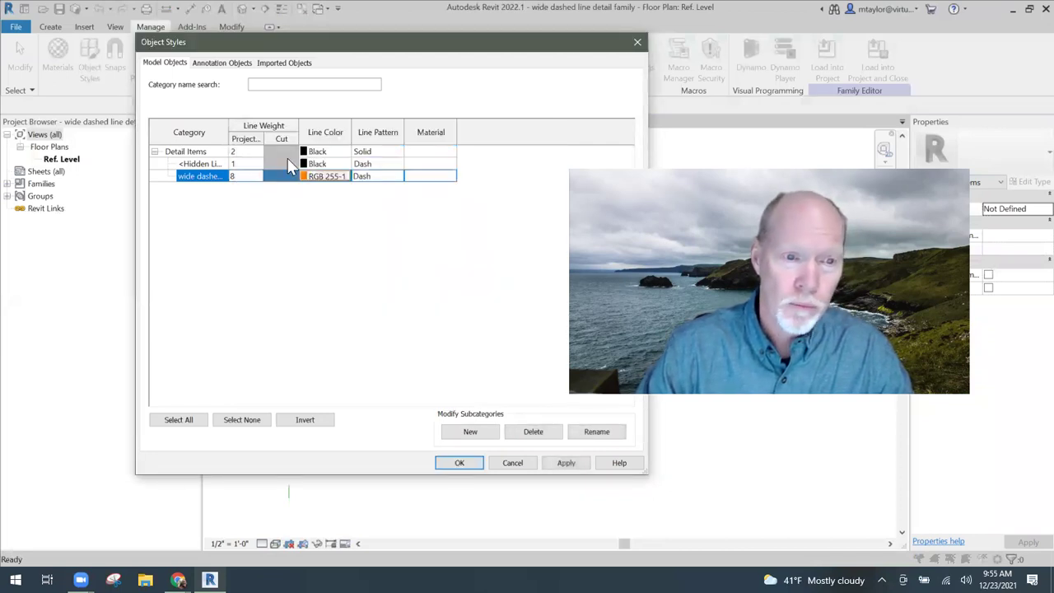
pyautogui.click(458, 465)
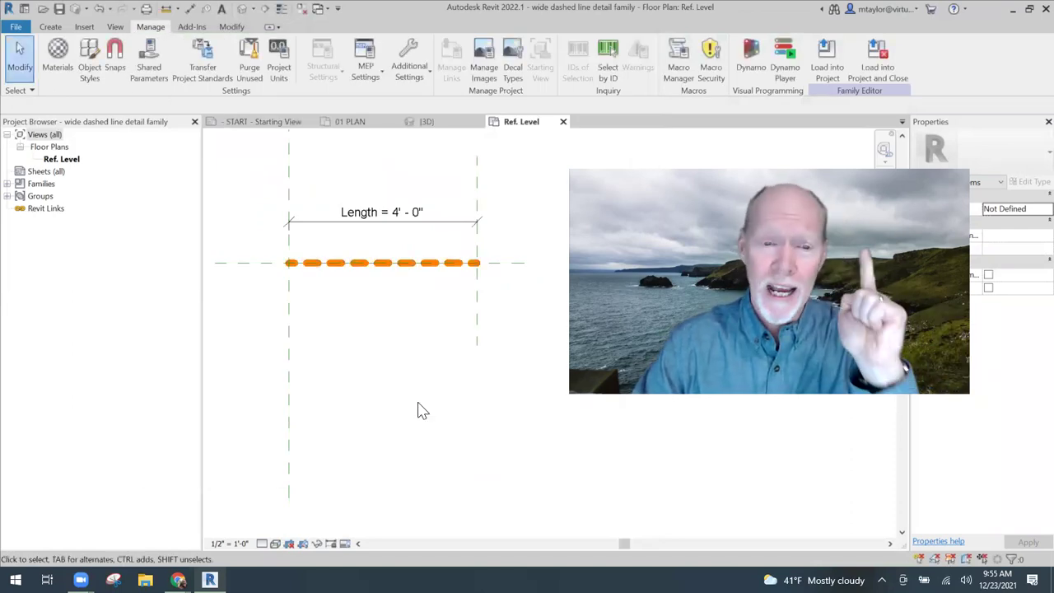
# Save the family over the existing wide dashed line detail family file, load it into the project and close it
pyautogui.click(879, 75)
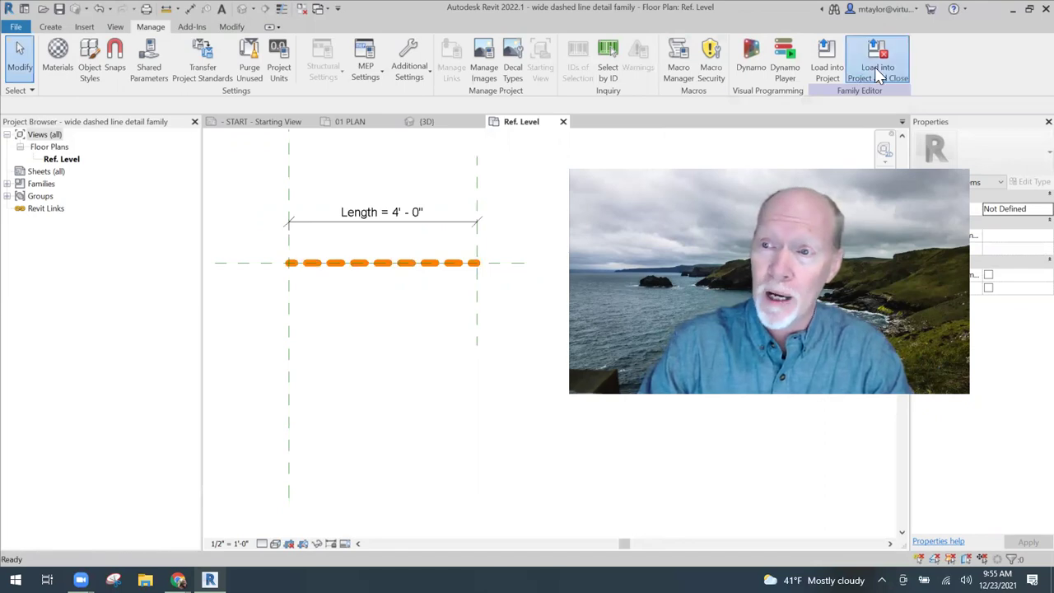
pyautogui.click(512, 299)
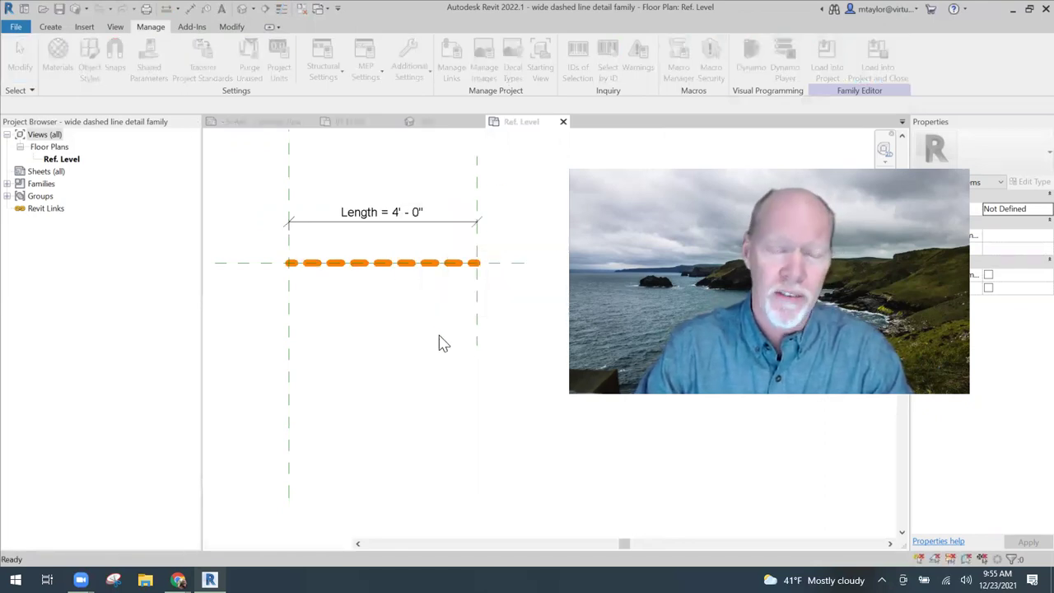
pyautogui.moveTo(504, 213); pyautogui.dragTo(373, 162)
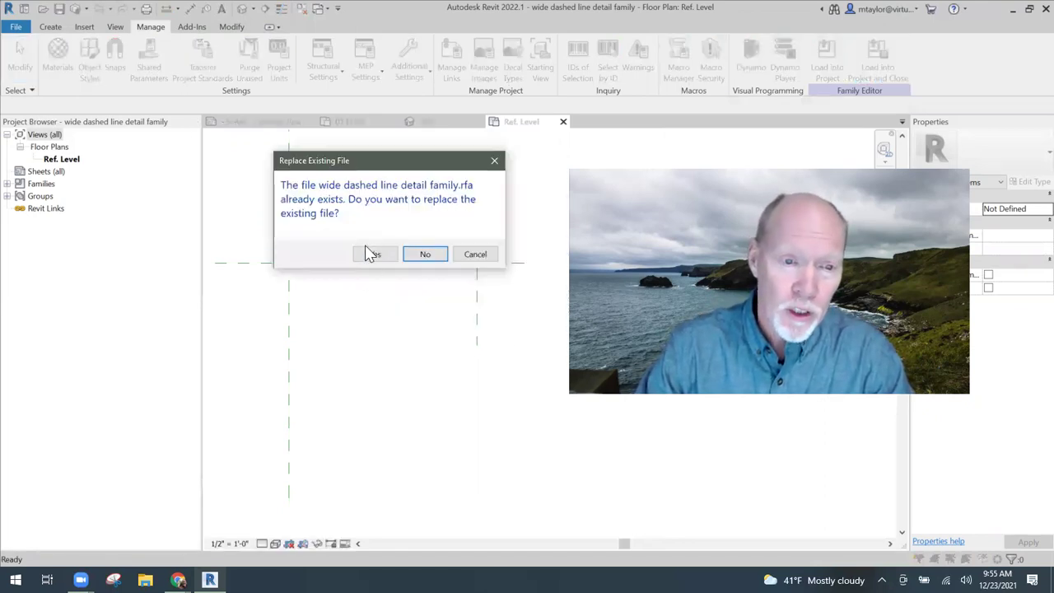
pyautogui.click(375, 255)
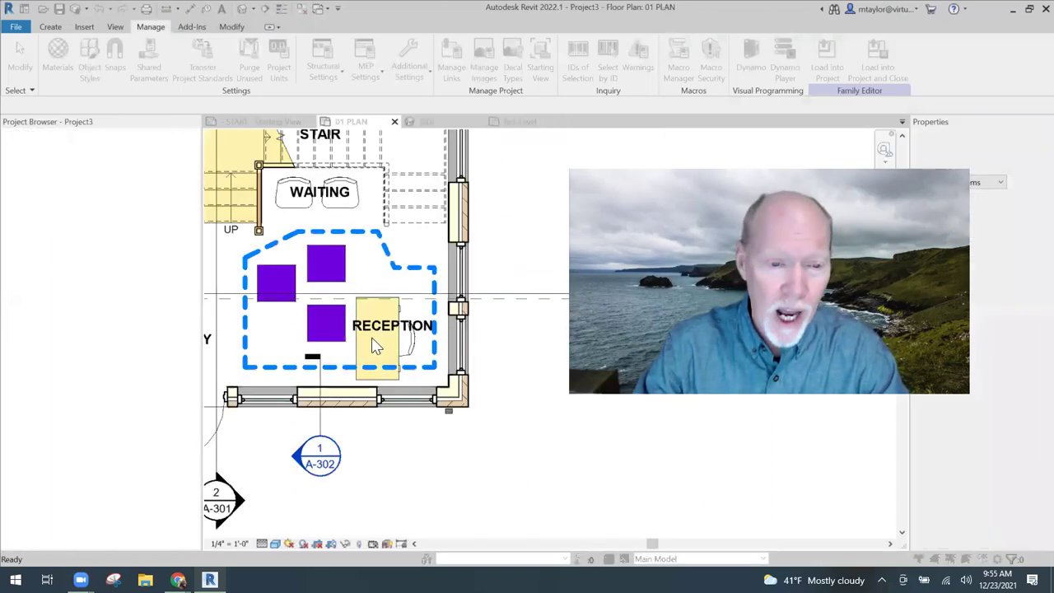
pyautogui.click(475, 258)
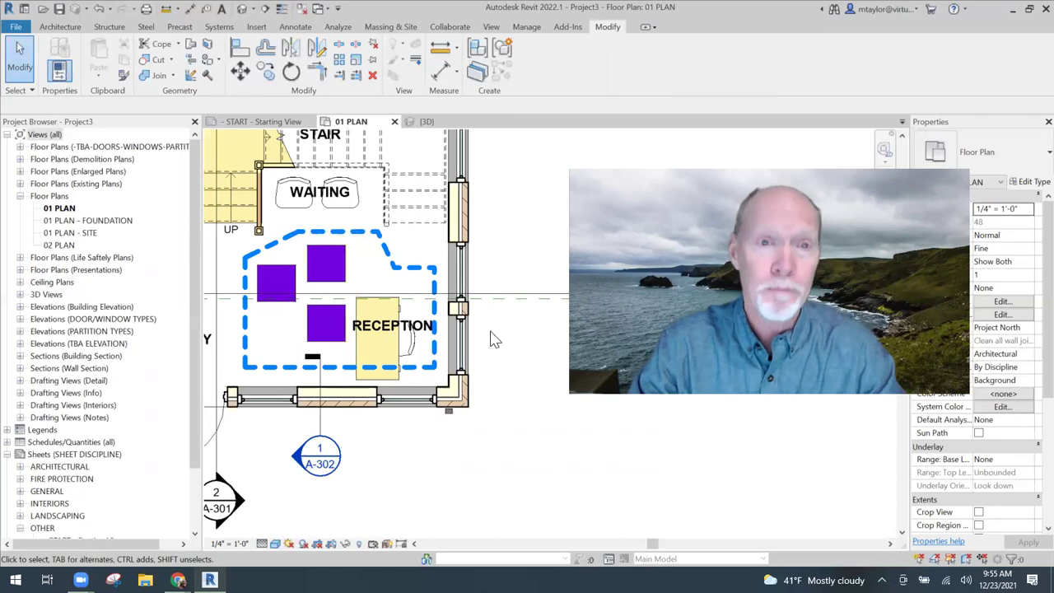
# In the project's object styles, set the line color of the wide dashed line subcategory under Detail Items to orange, RGB 255-128-000
pyautogui.click(526, 27)
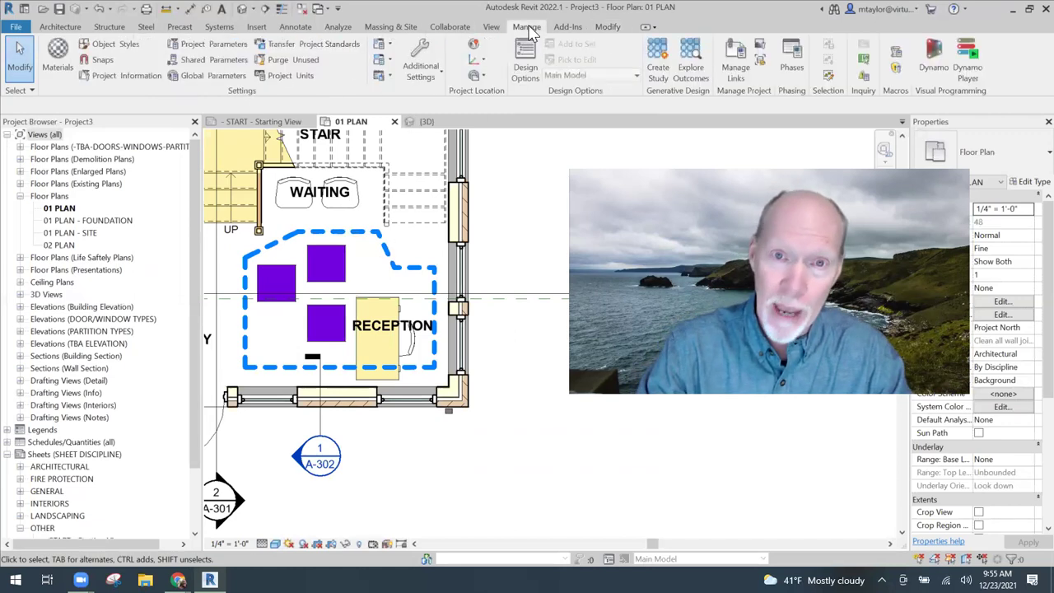
pyautogui.click(115, 45)
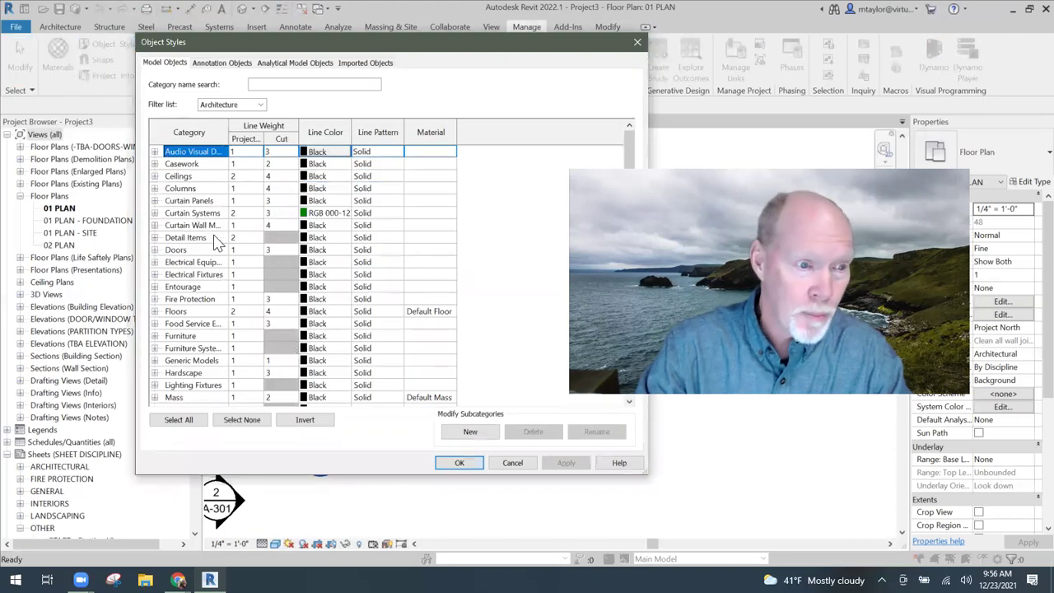
pyautogui.click(155, 237)
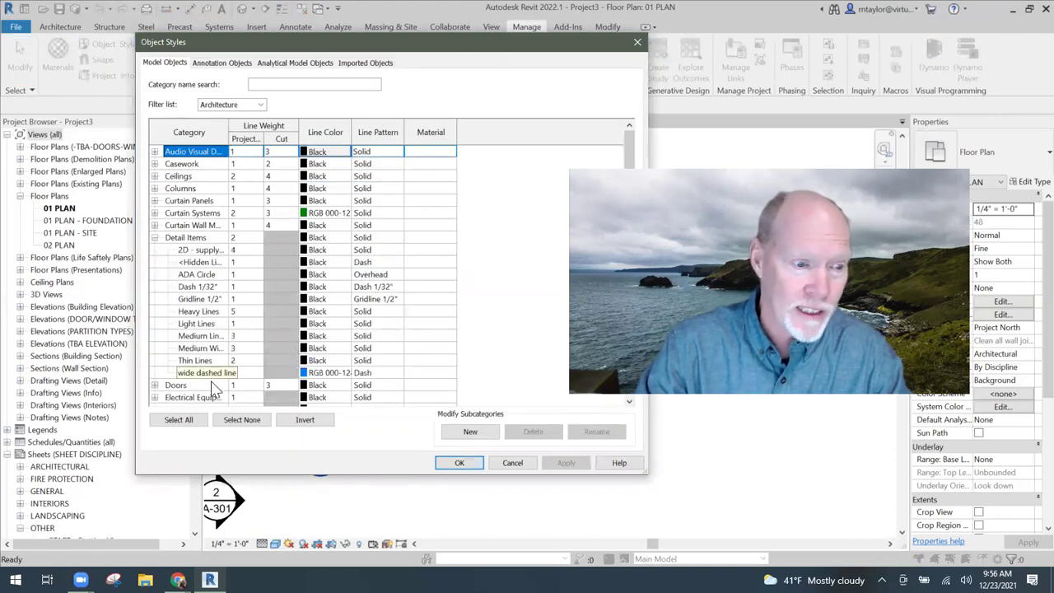
pyautogui.moveTo(226, 125); pyautogui.dragTo(286, 126)
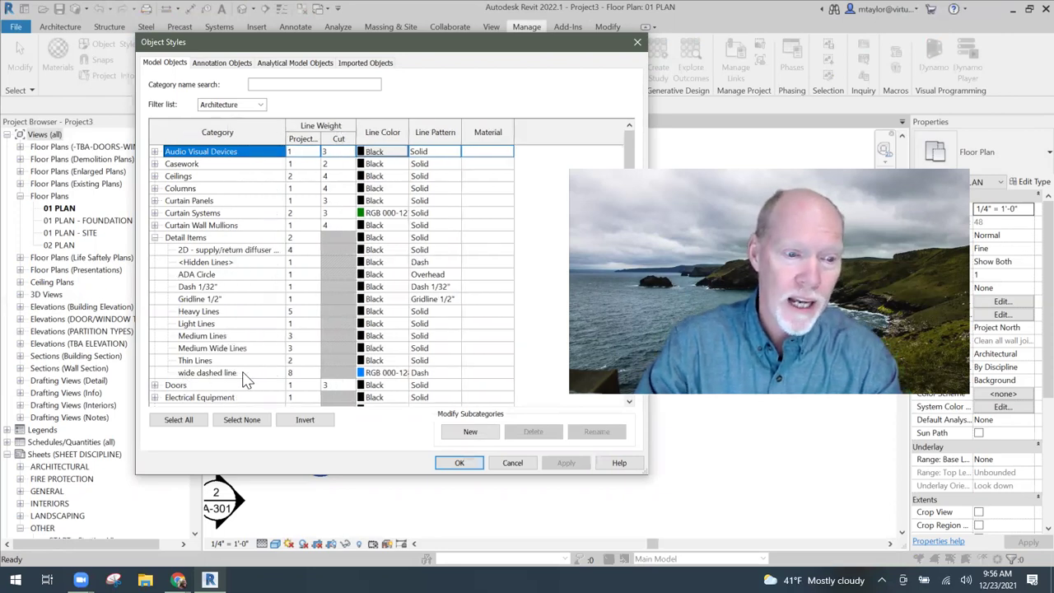
pyautogui.click(384, 374)
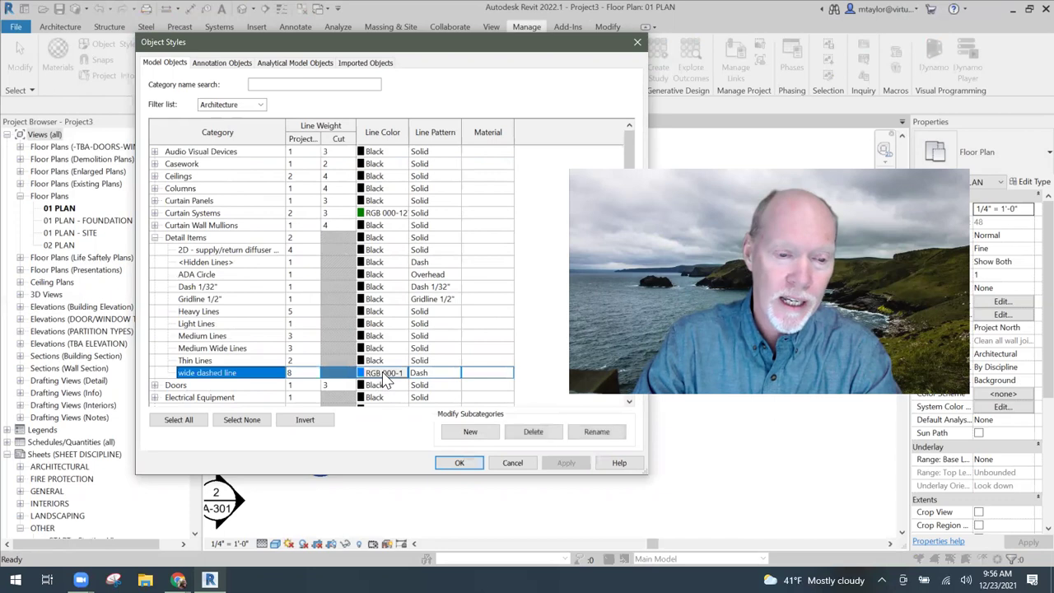
pyautogui.click(384, 375)
pyautogui.click(270, 211)
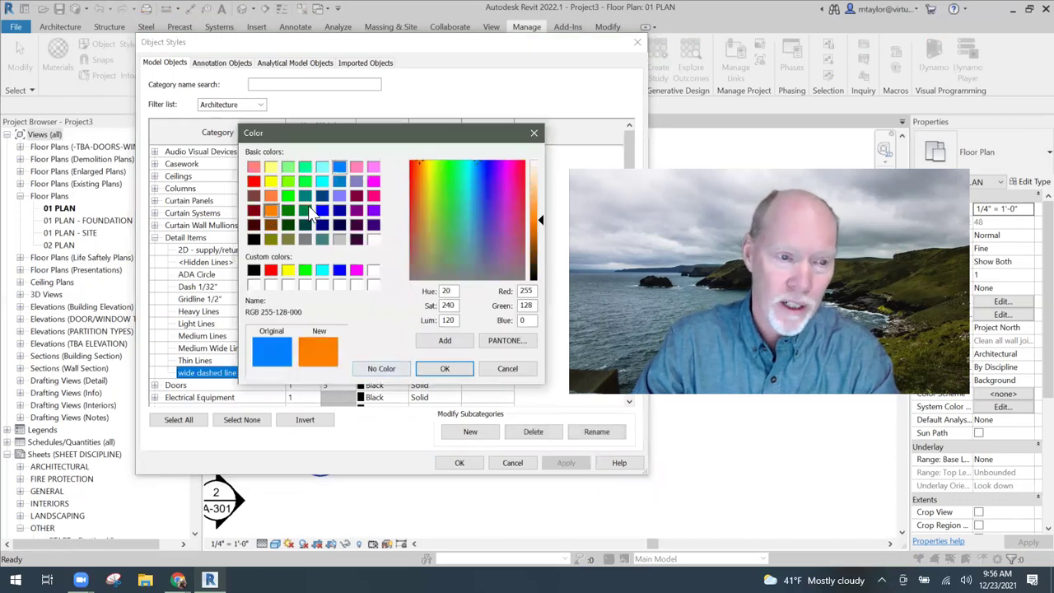
pyautogui.click(449, 370)
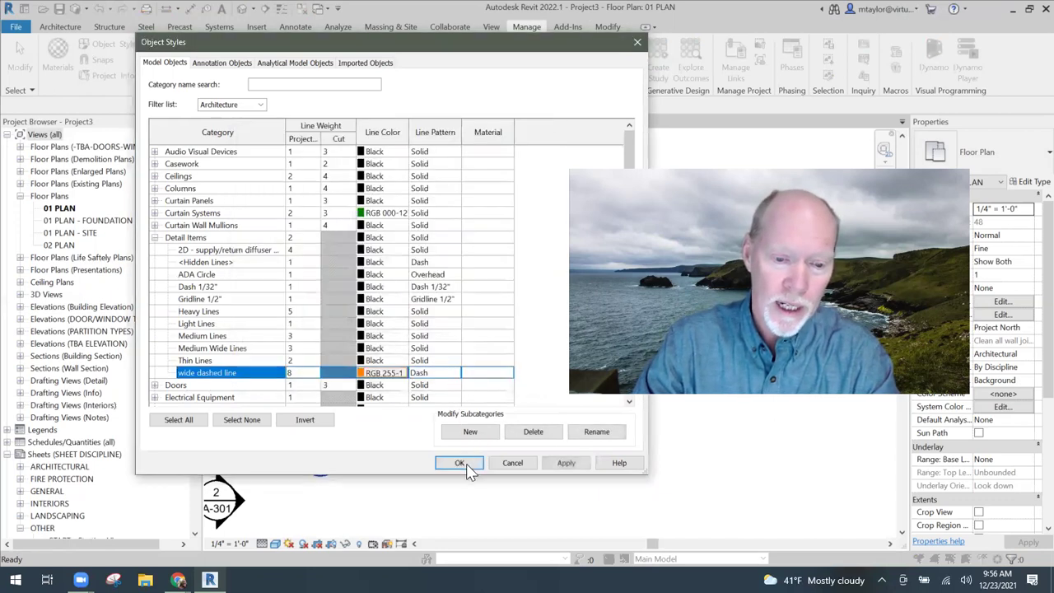
pyautogui.click(459, 463)
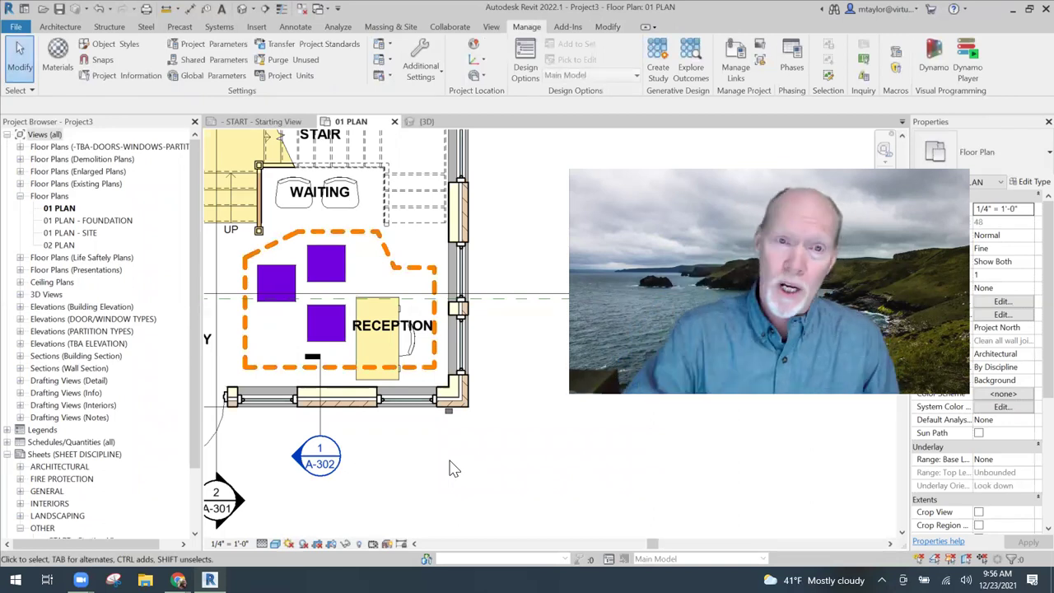
pyautogui.click(426, 75)
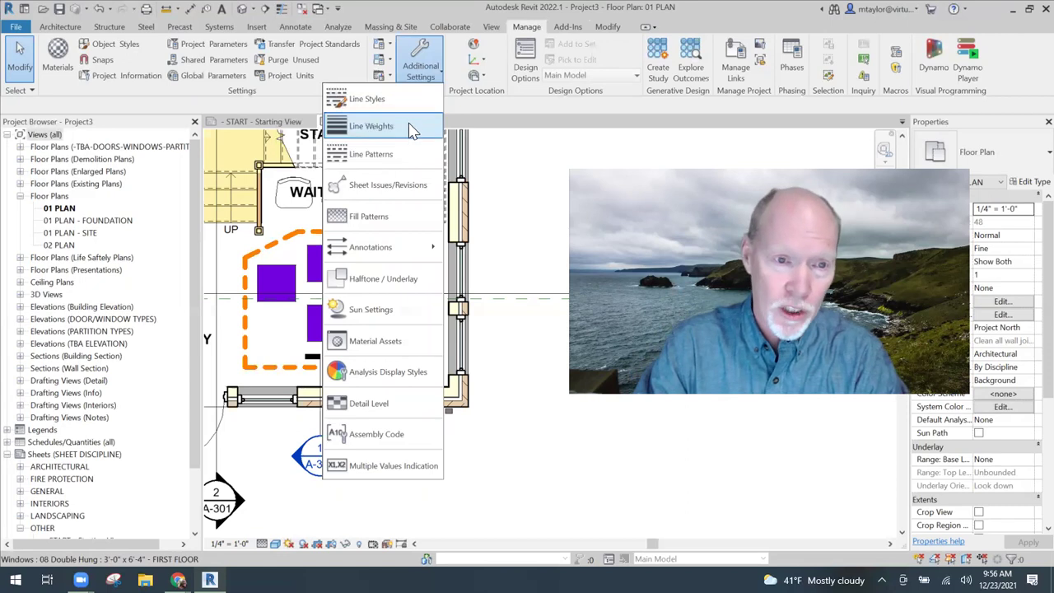
pyautogui.click(531, 169)
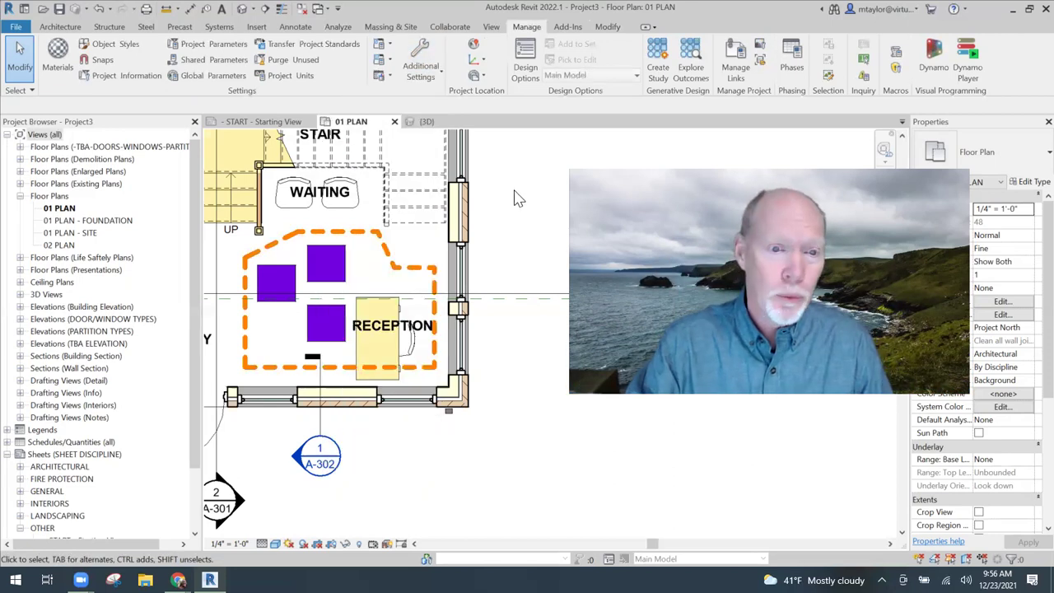
pyautogui.moveTo(519, 200); pyautogui.dragTo(478, 203, button='middle')
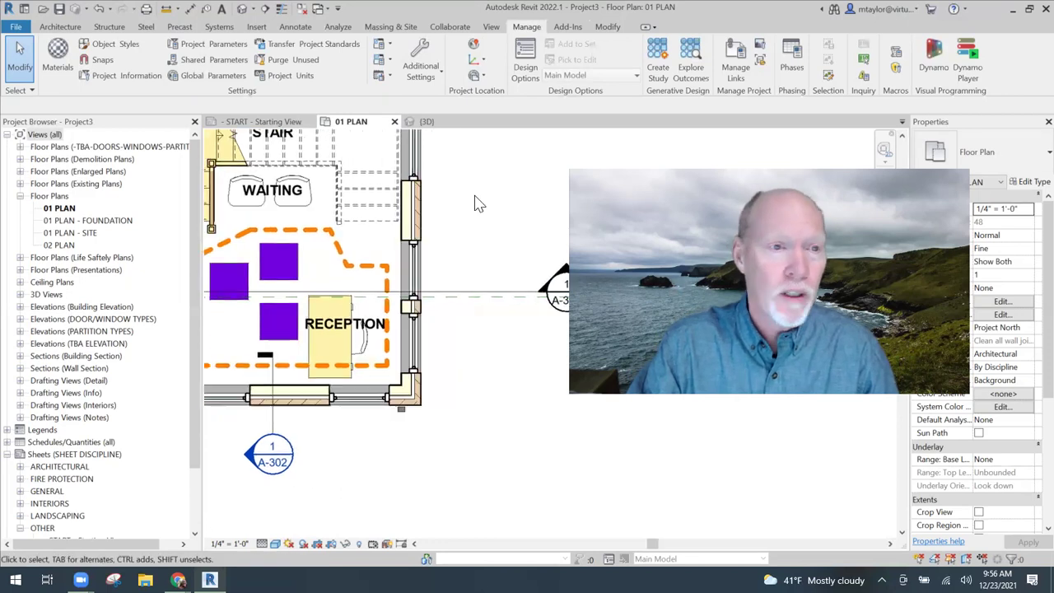
pyautogui.click(428, 71)
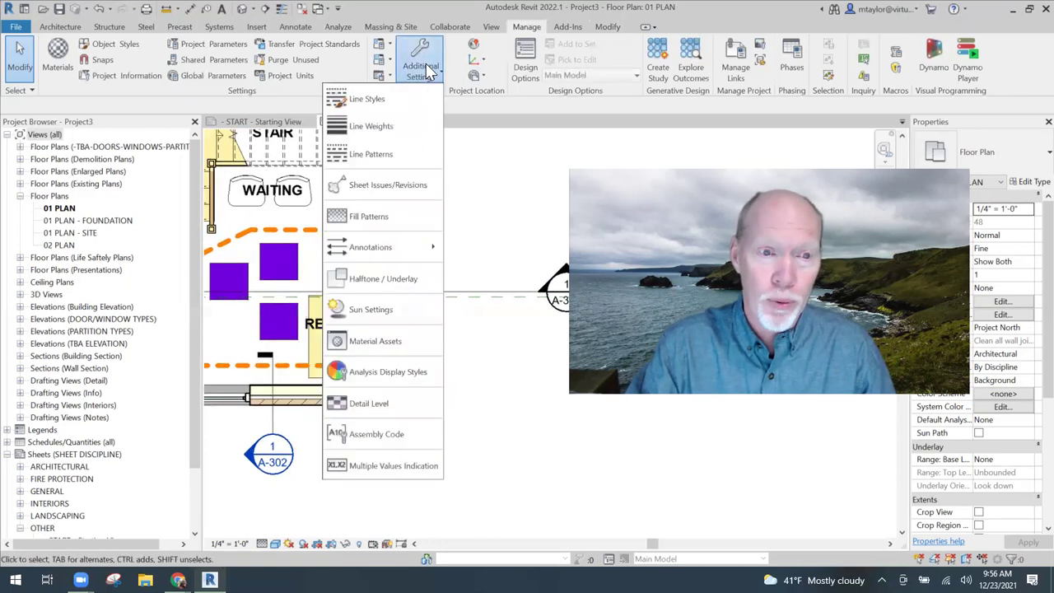
pyautogui.click(499, 190)
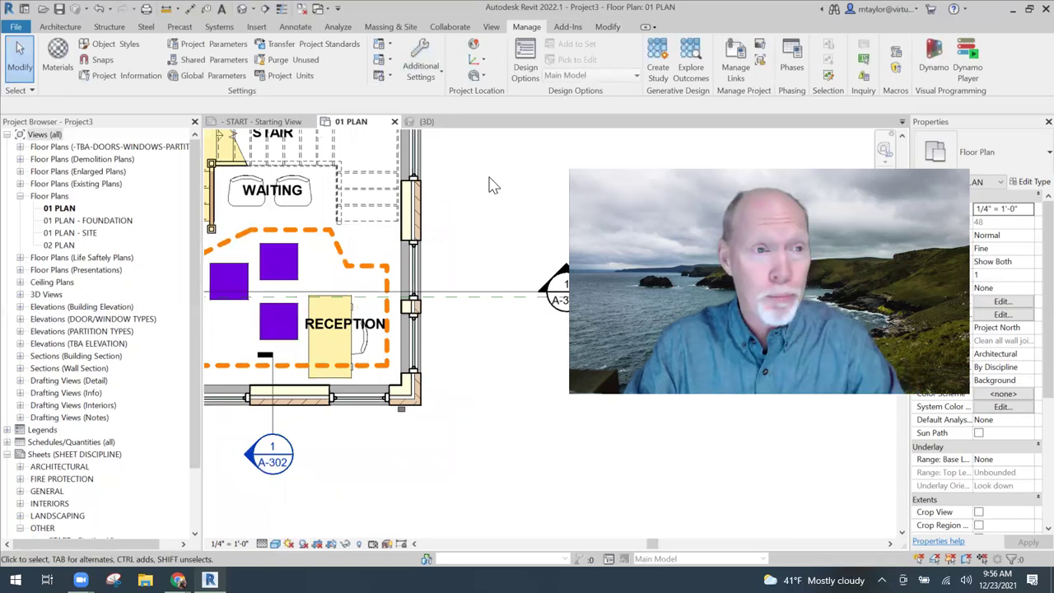
# Create a new family from the English-Imperial Detail Item template
pyautogui.click(18, 28)
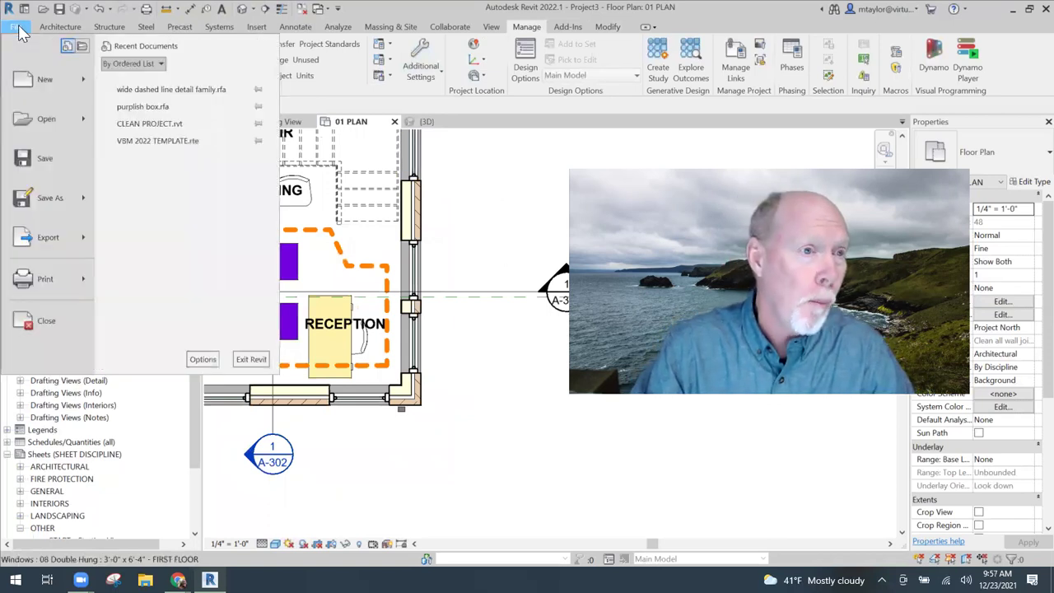
pyautogui.moveTo(53, 75)
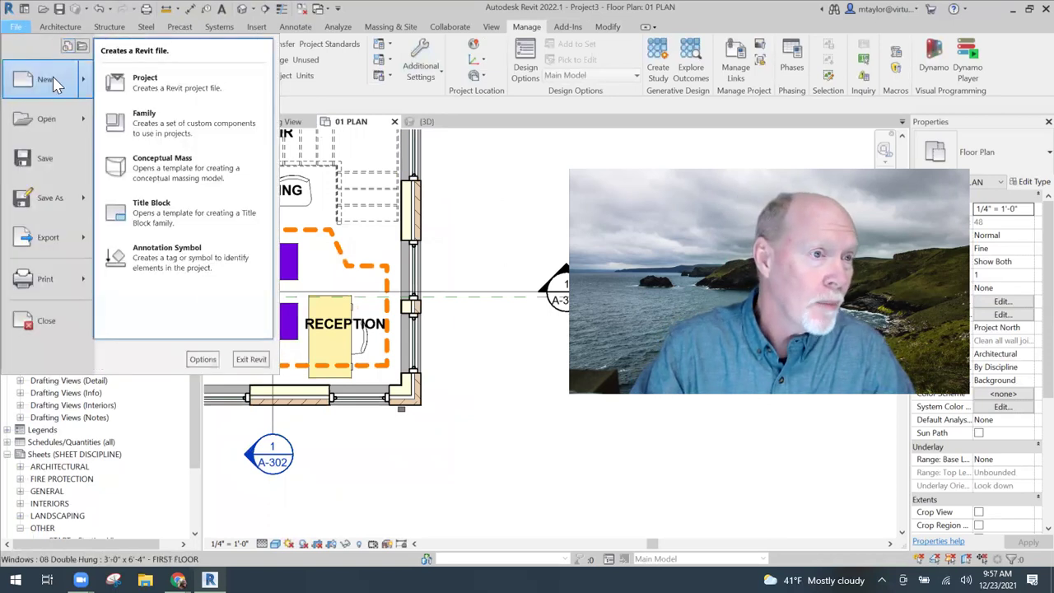
pyautogui.click(156, 112)
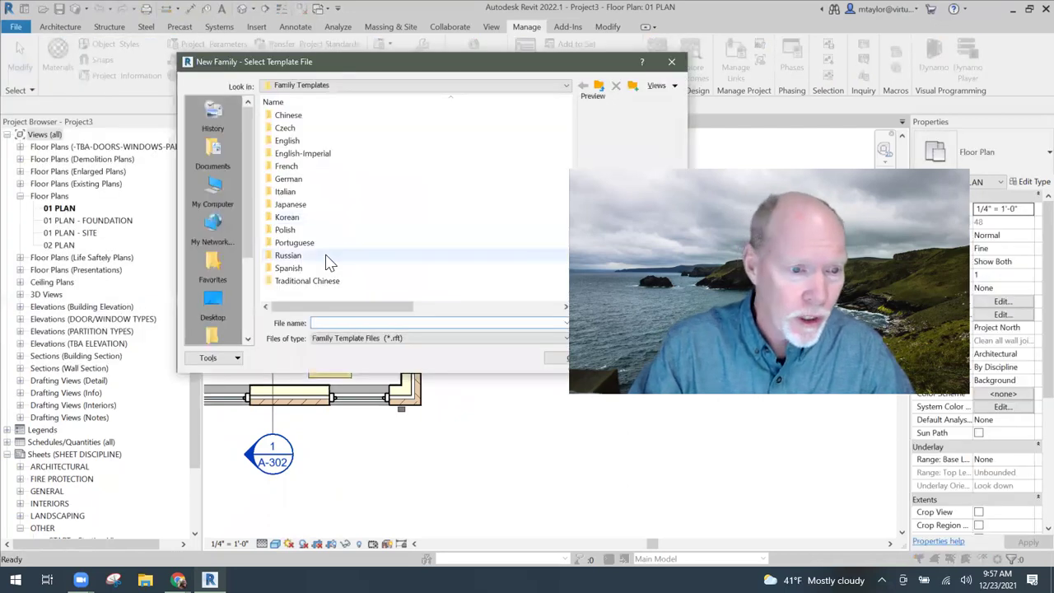
pyautogui.doubleClick(325, 154)
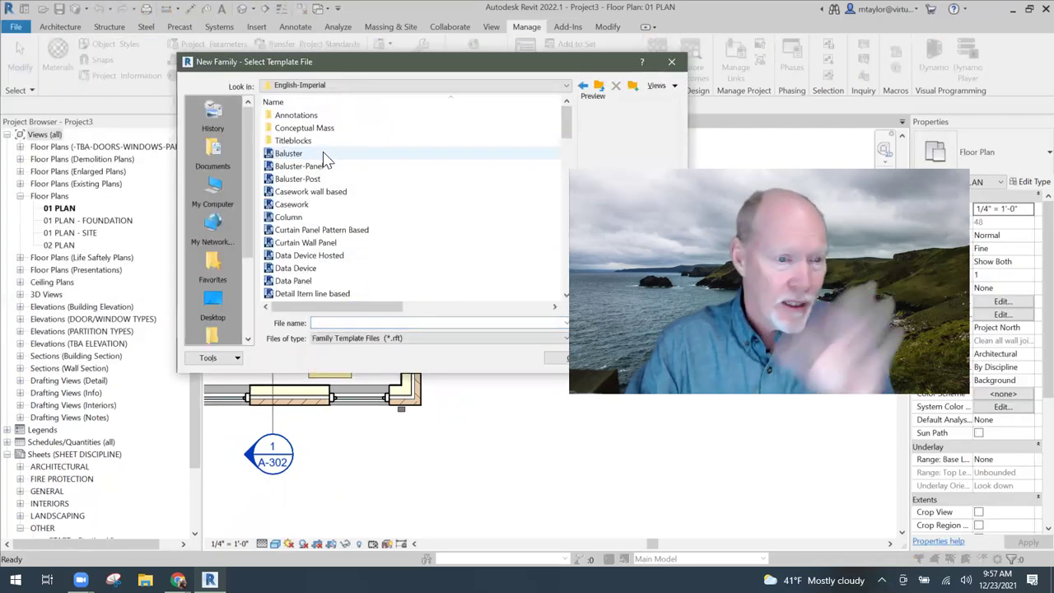
pyautogui.scroll(-1, 307, 257)
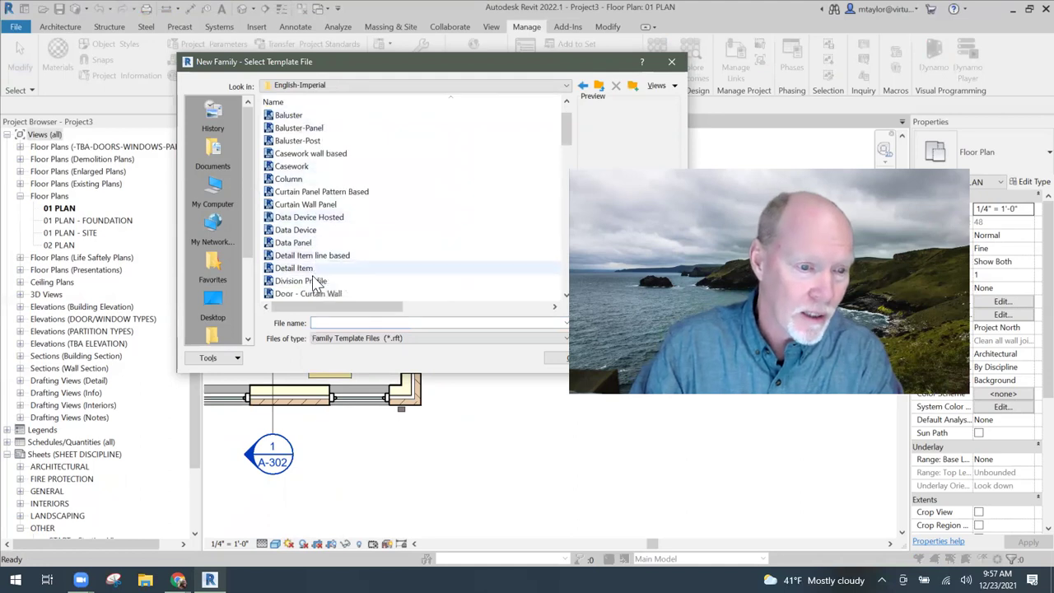
pyautogui.doubleClick(290, 269)
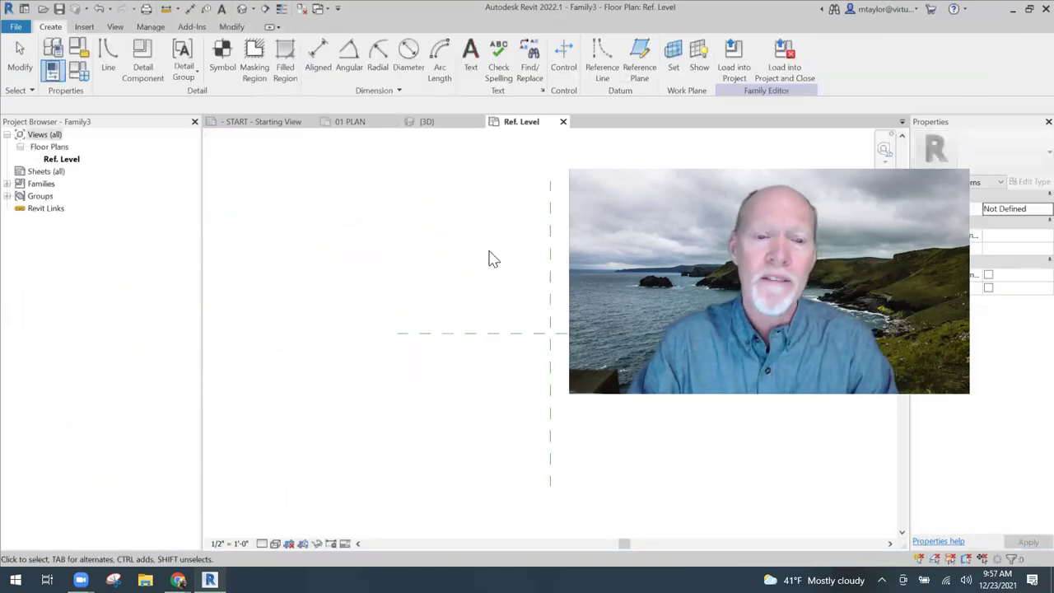
# Create a rectangular filled region about 3'-6" wide by 3'-8" tall around the intersection of the reference planes
pyautogui.moveTo(353, 251); pyautogui.dragTo(308, 254, button='middle')
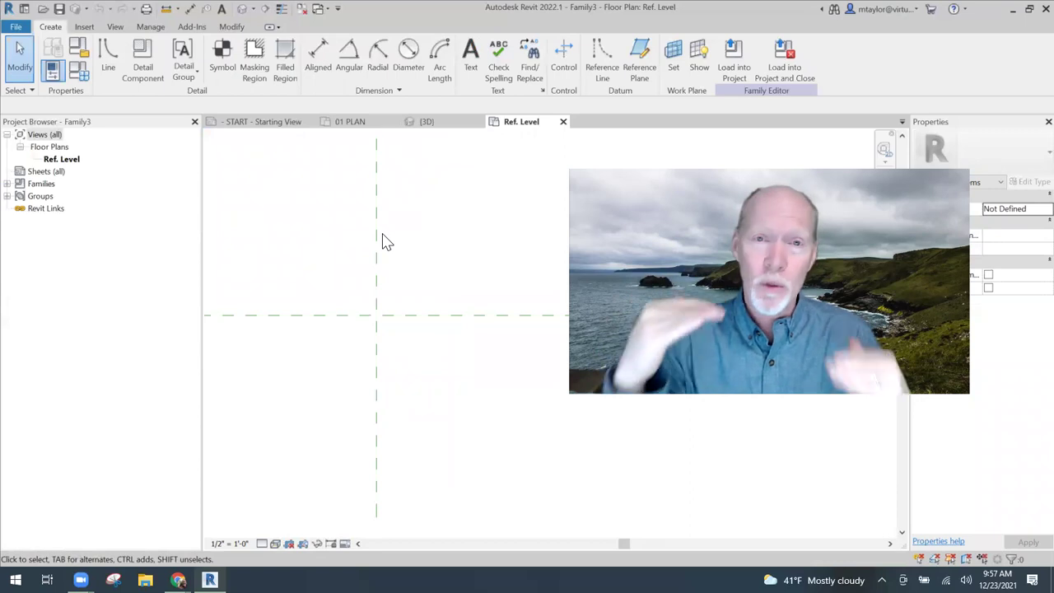
pyautogui.click(285, 60)
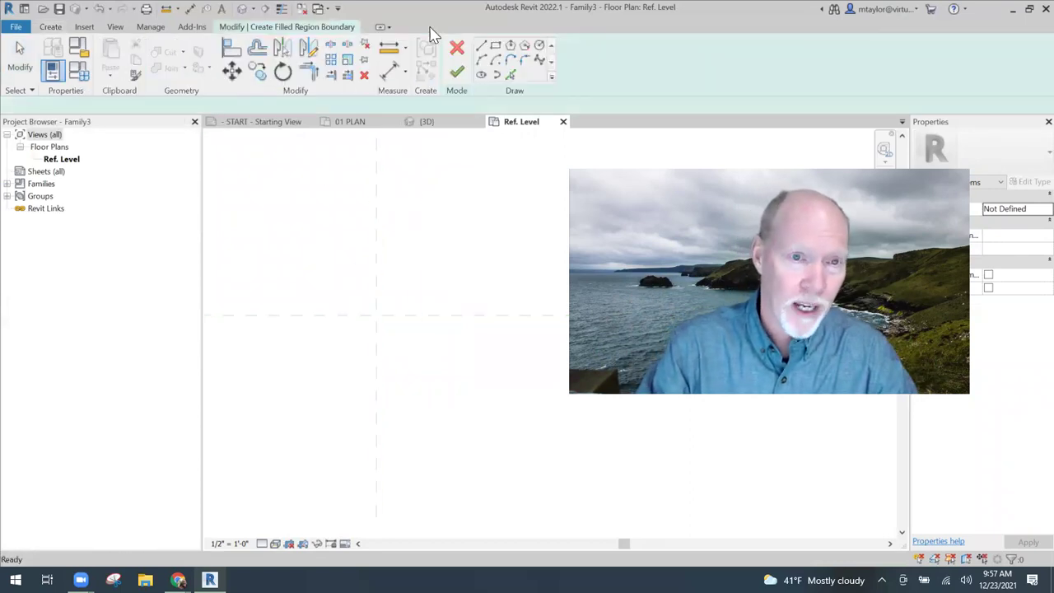
pyautogui.click(494, 44)
pyautogui.click(316, 214)
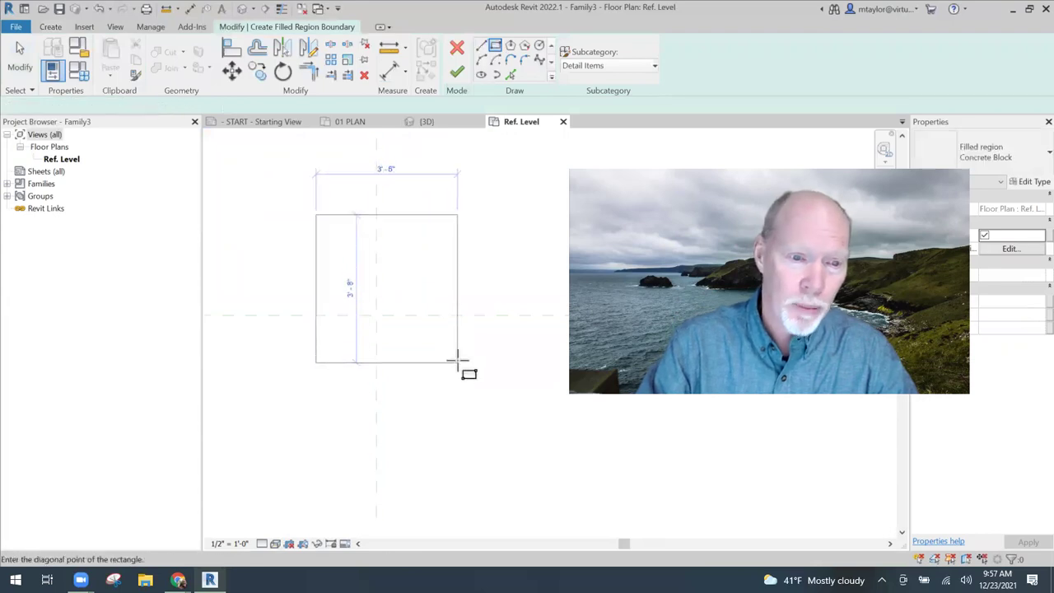
pyautogui.click(457, 361)
pyautogui.click(457, 72)
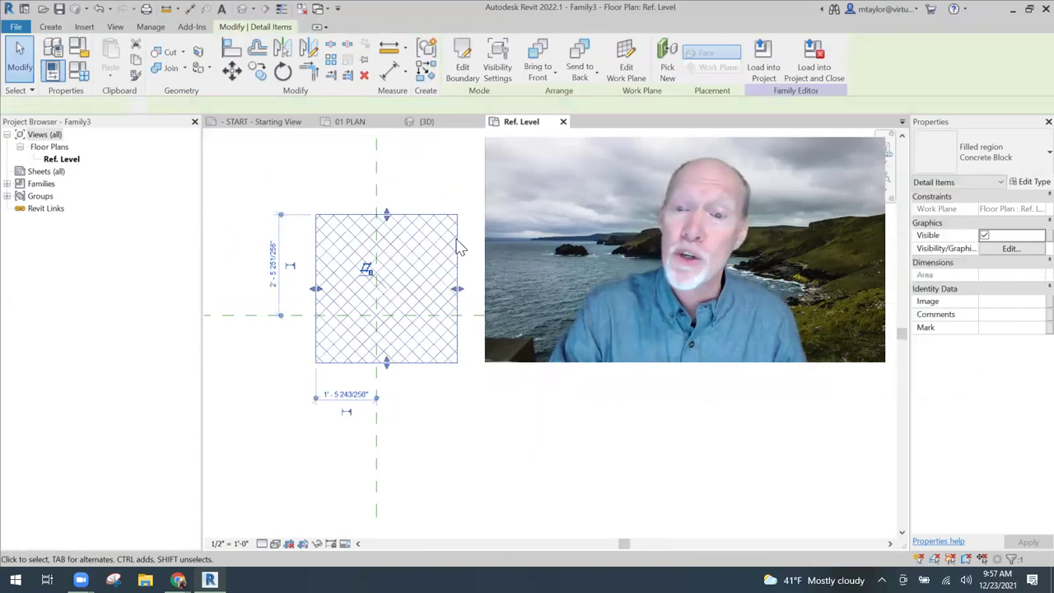
# Duplicate the filled region's Concrete Block type and name the copy "tiny little tiles"
pyautogui.click(1032, 182)
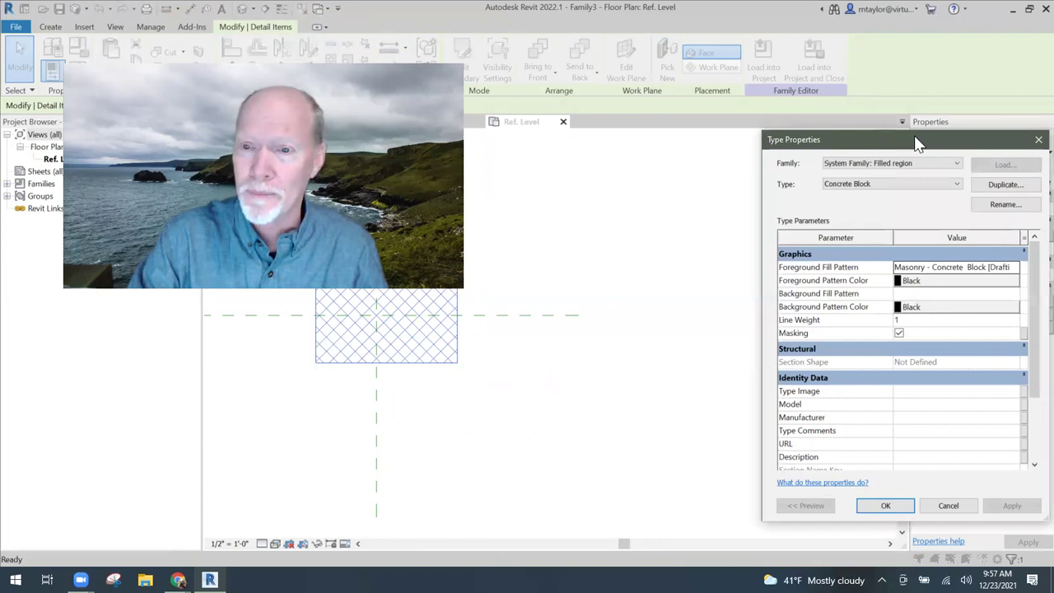
pyautogui.moveTo(914, 135); pyautogui.dragTo(651, 52)
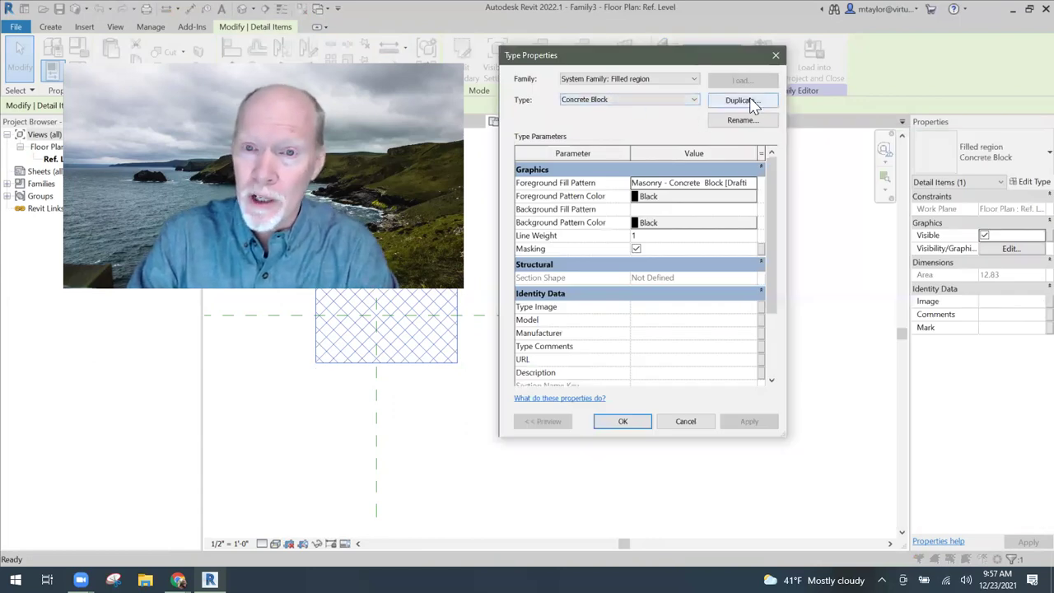
pyautogui.click(745, 100)
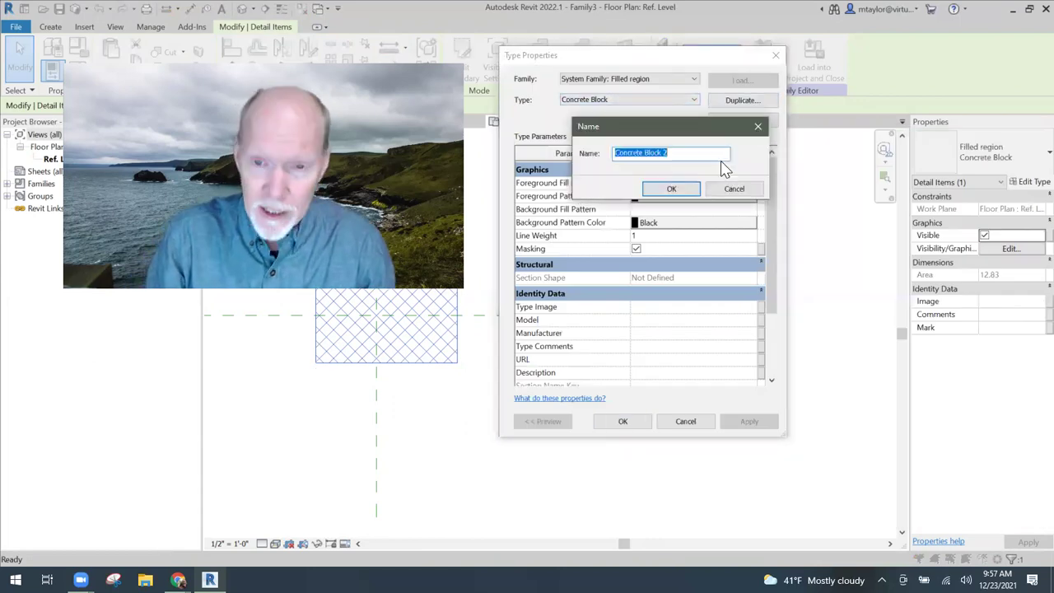
pyautogui.write('tiny little')
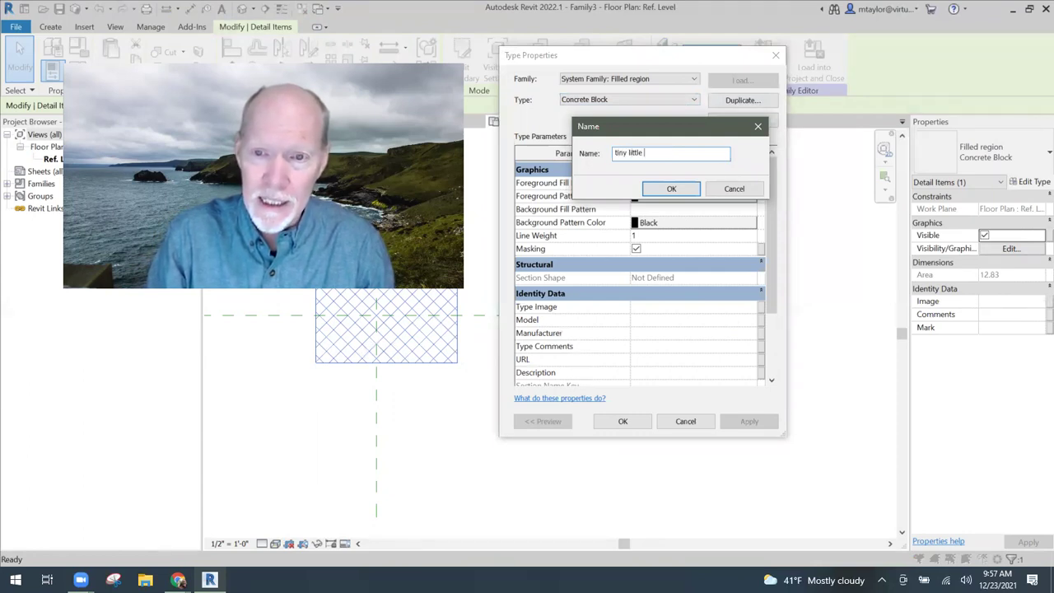
pyautogui.write('tiles')
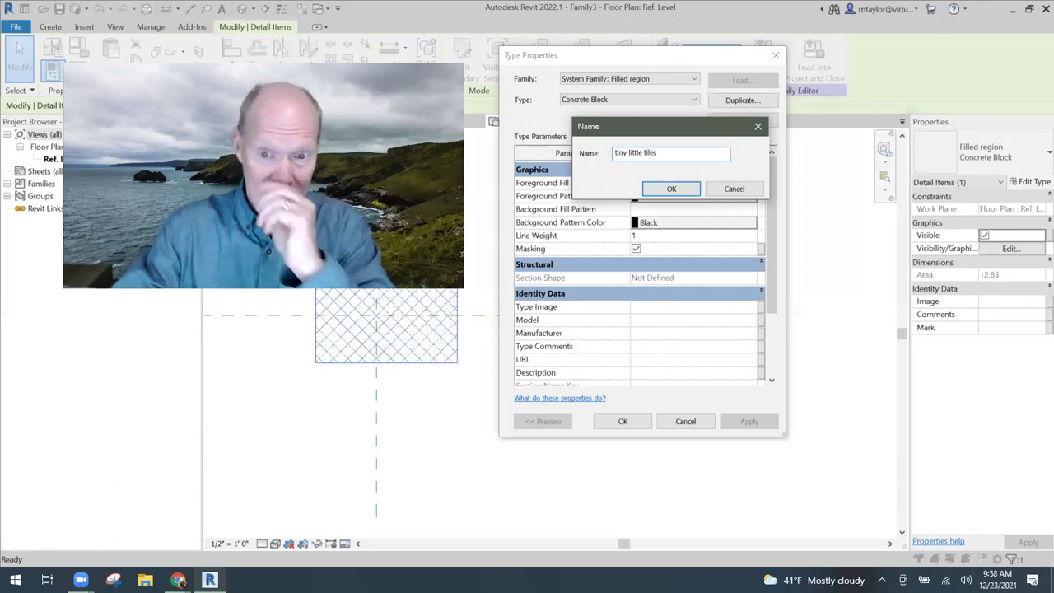
pyautogui.click(686, 195)
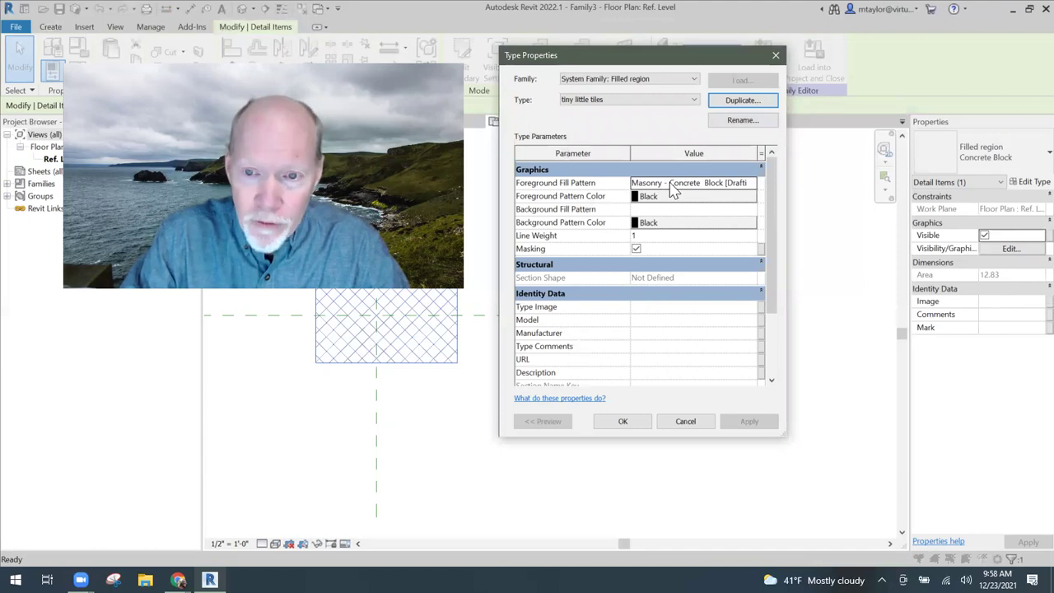
# For the type's foreground fill, start a new drafting fill pattern named "tiny little squares"
pyautogui.click(683, 185)
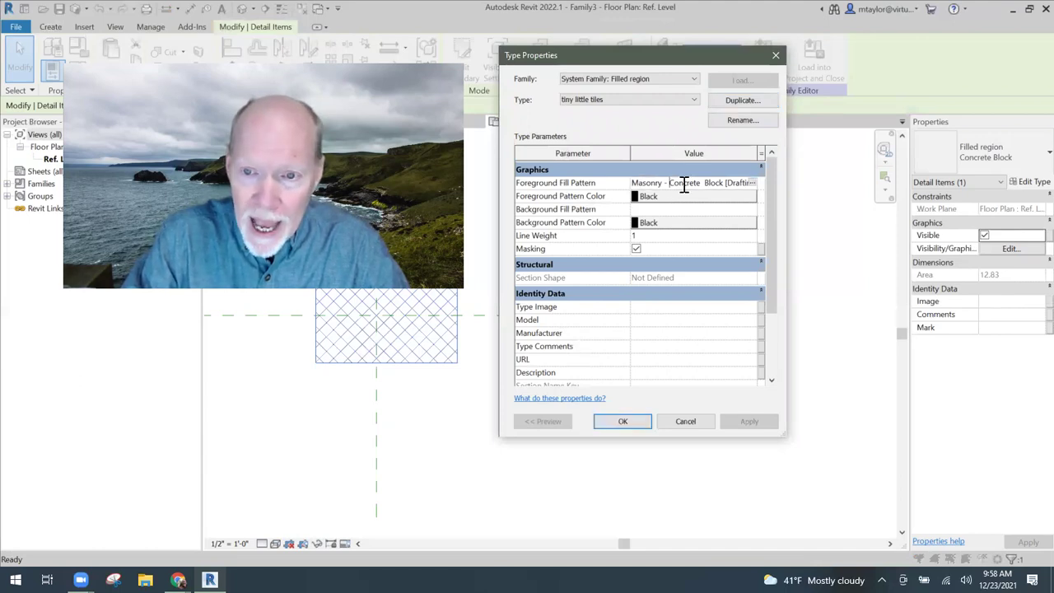
pyautogui.click(751, 183)
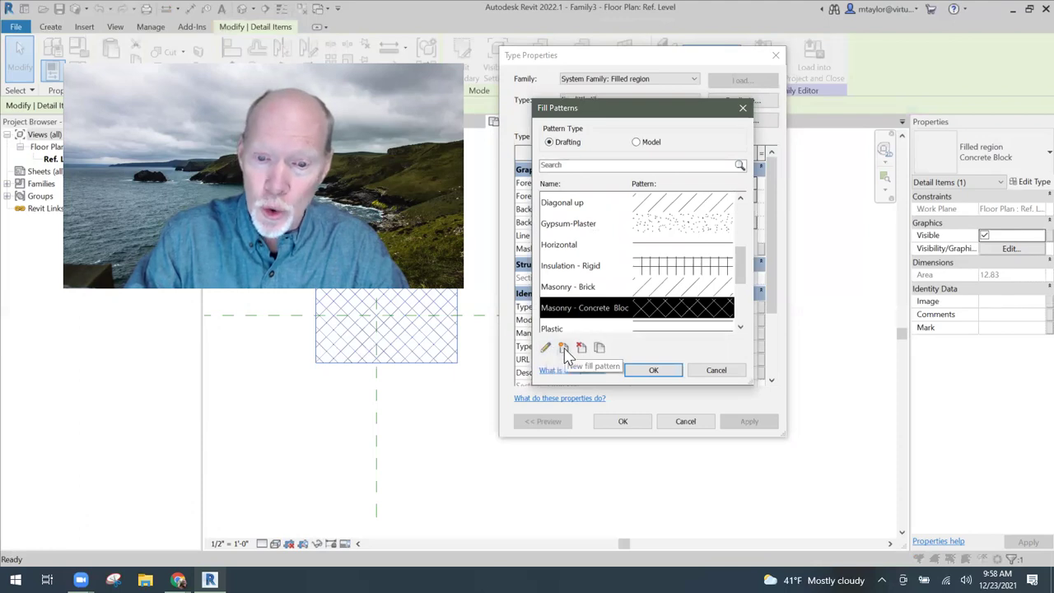
pyautogui.scroll(-1, 740, 263)
pyautogui.scroll(3, 740, 247)
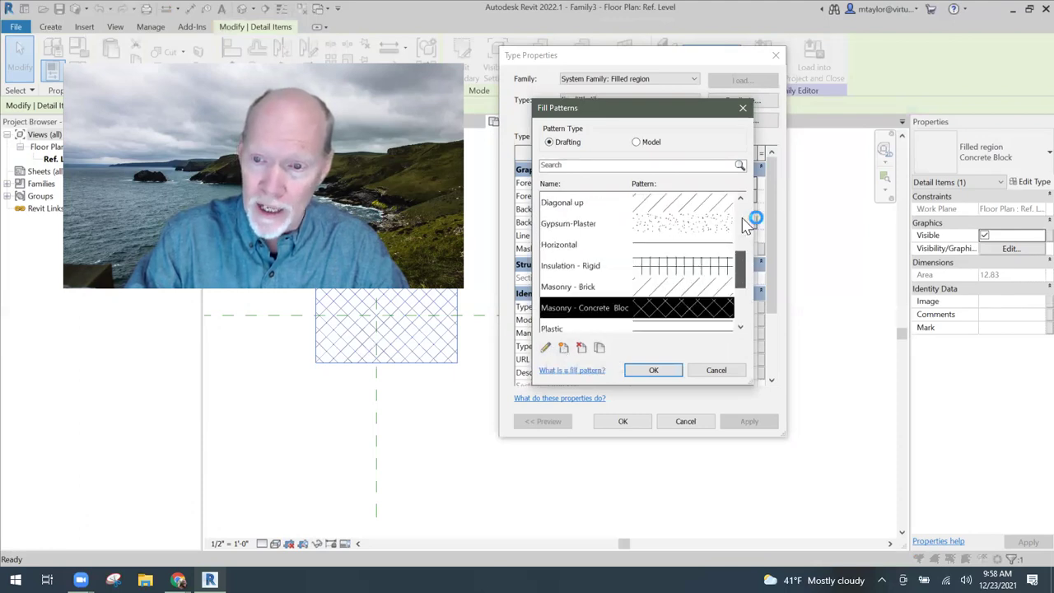
pyautogui.click(563, 347)
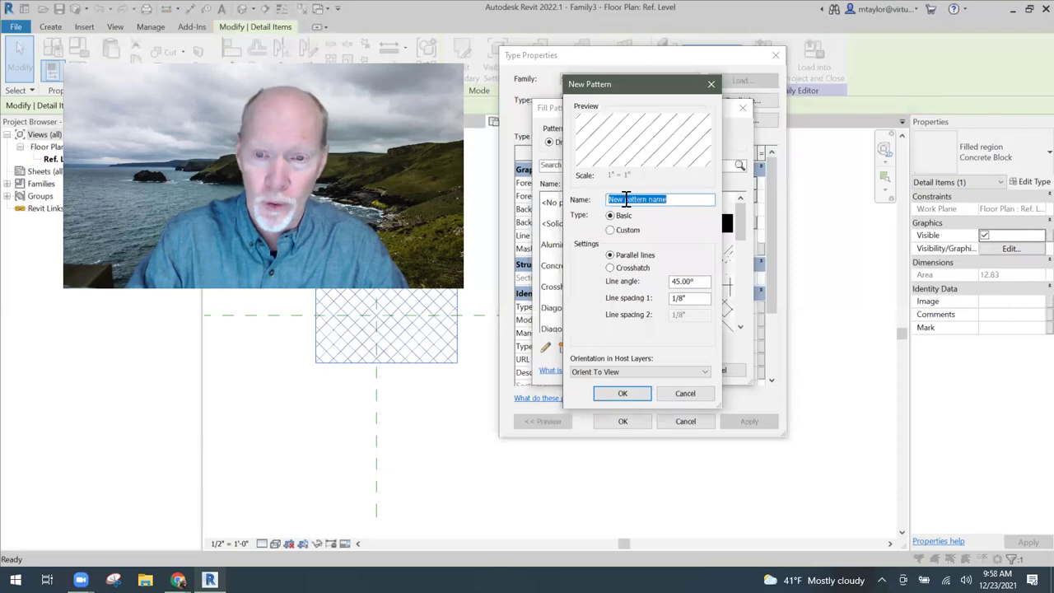
pyautogui.write('tiny little squares')
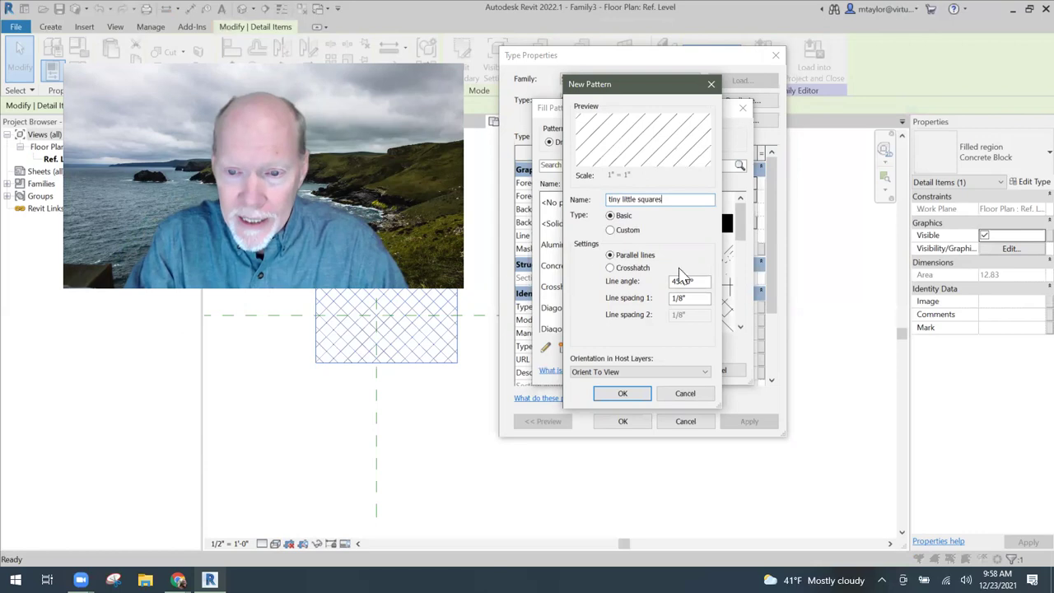
# Define the new pattern as a crosshatch with a line angle of 0 and both line spacings at 1/32"
pyautogui.click(610, 267)
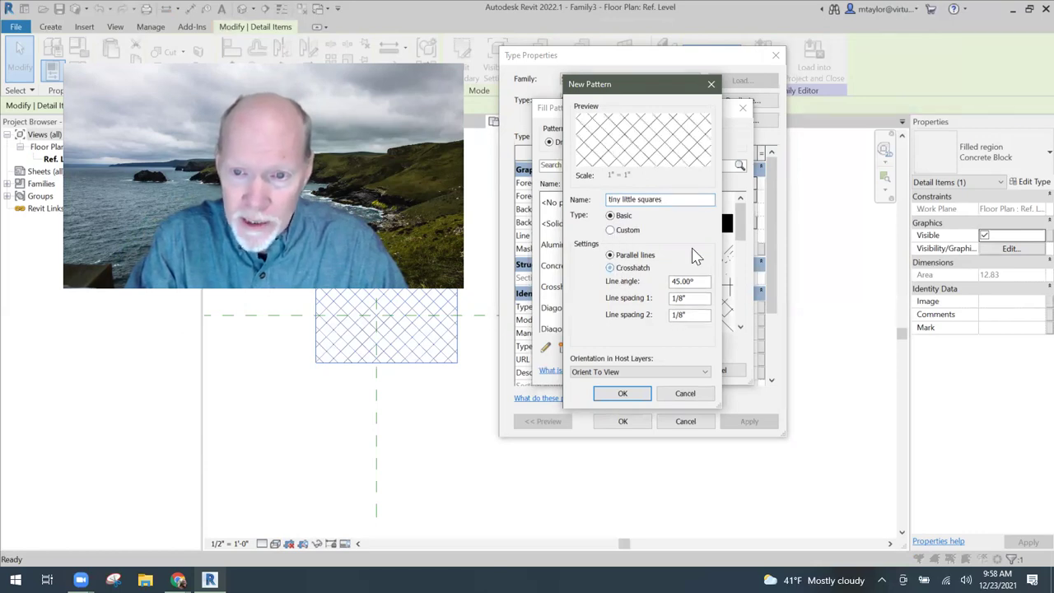
pyautogui.doubleClick(683, 282)
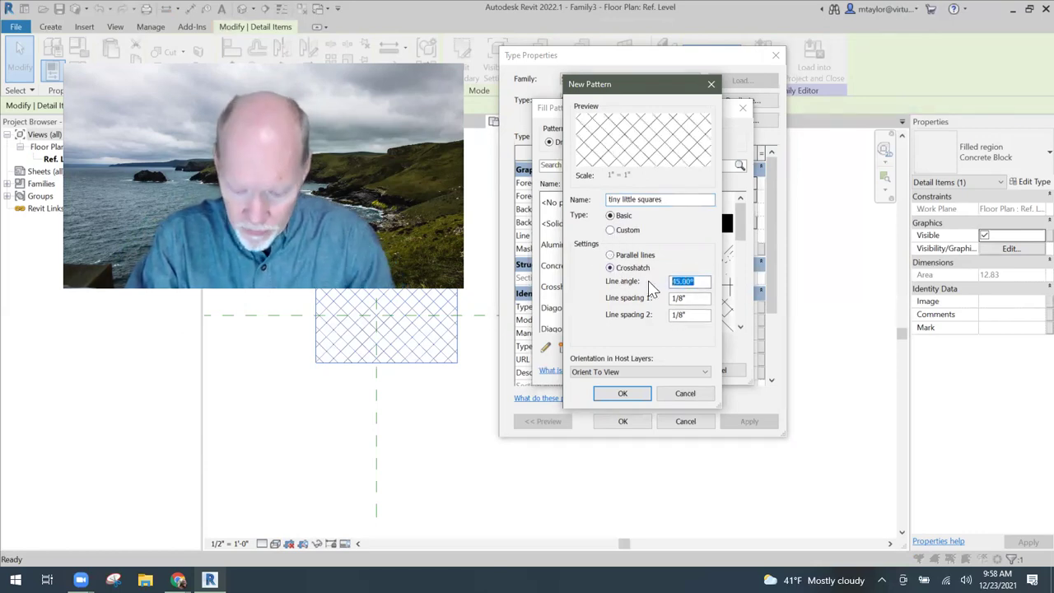
pyautogui.write('0')
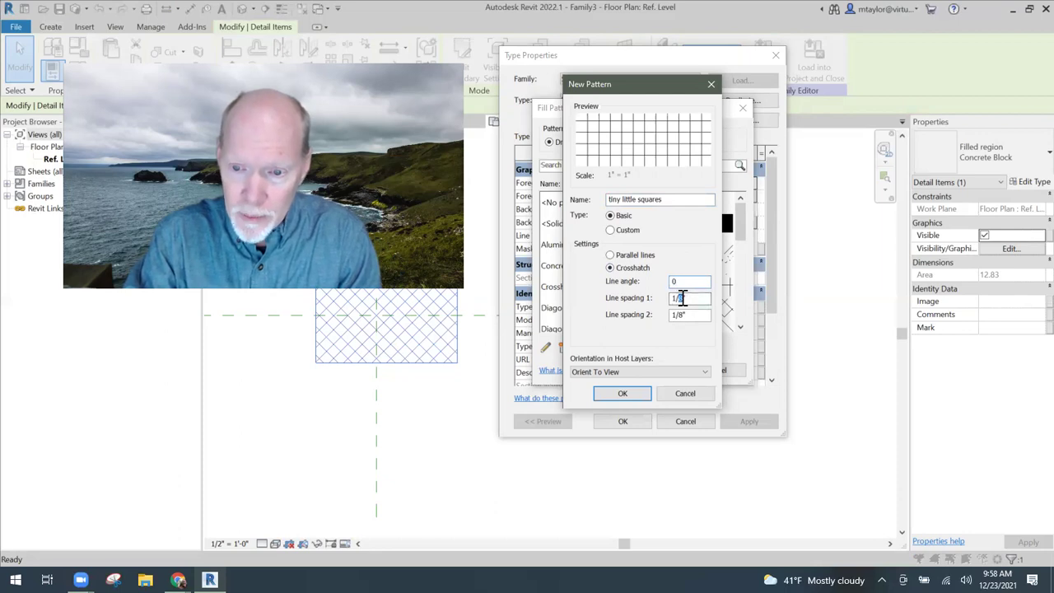
pyautogui.write('1/32')
pyautogui.click(677, 316)
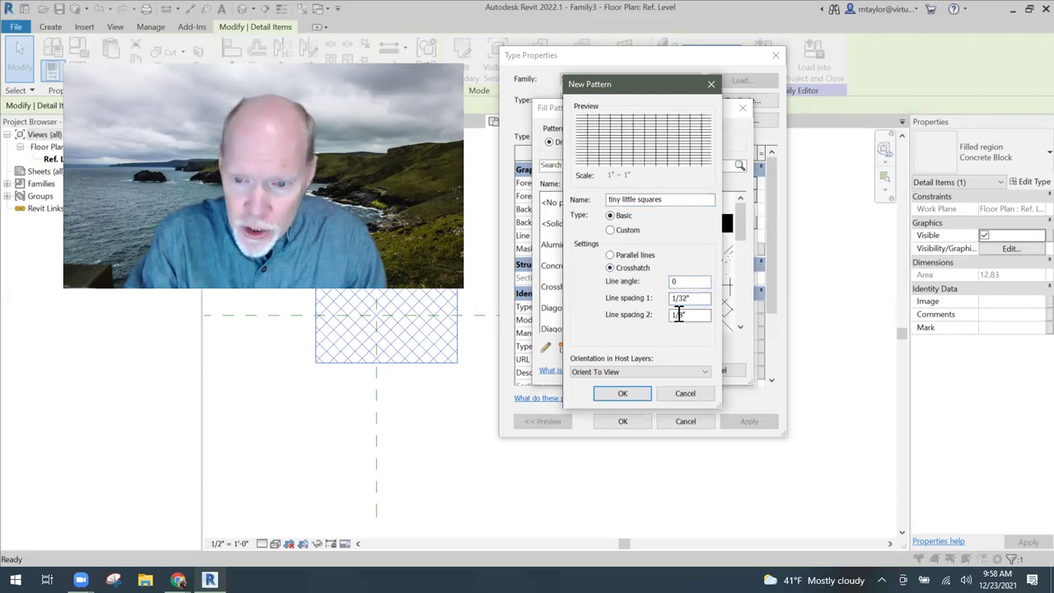
pyautogui.write('32')
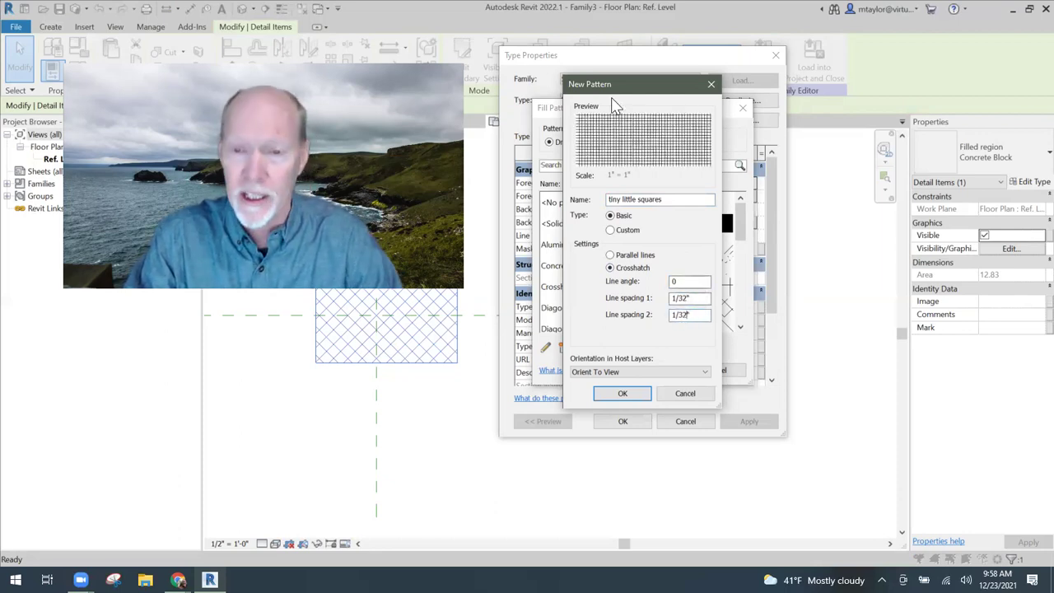
pyautogui.click(622, 395)
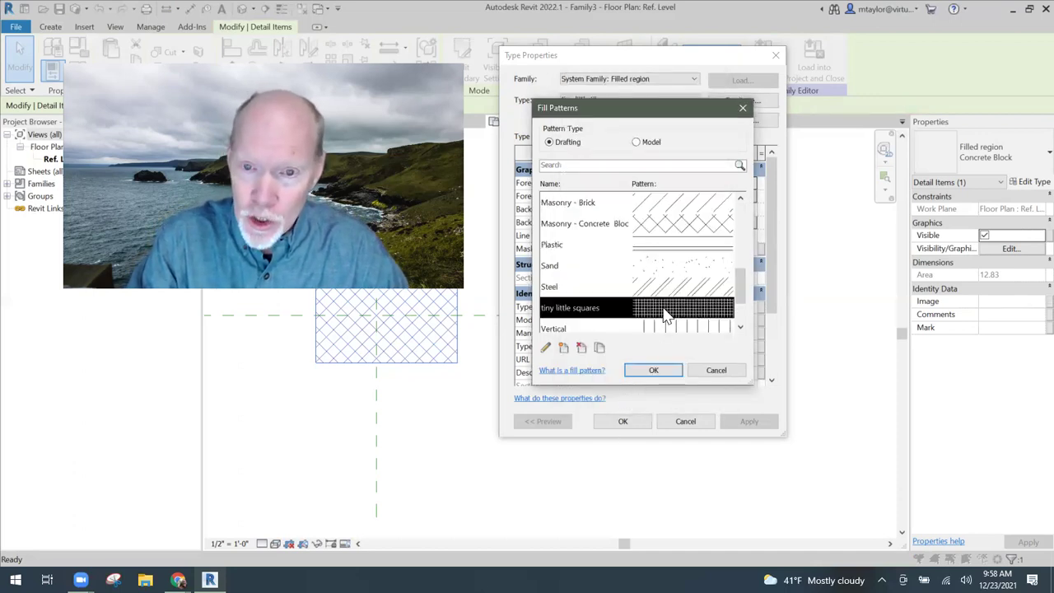
# Assign the tiny little squares pattern as the type's foreground fill, apply it to the filled region and inspect the region
pyautogui.moveTo(624, 116); pyautogui.dragTo(624, 143)
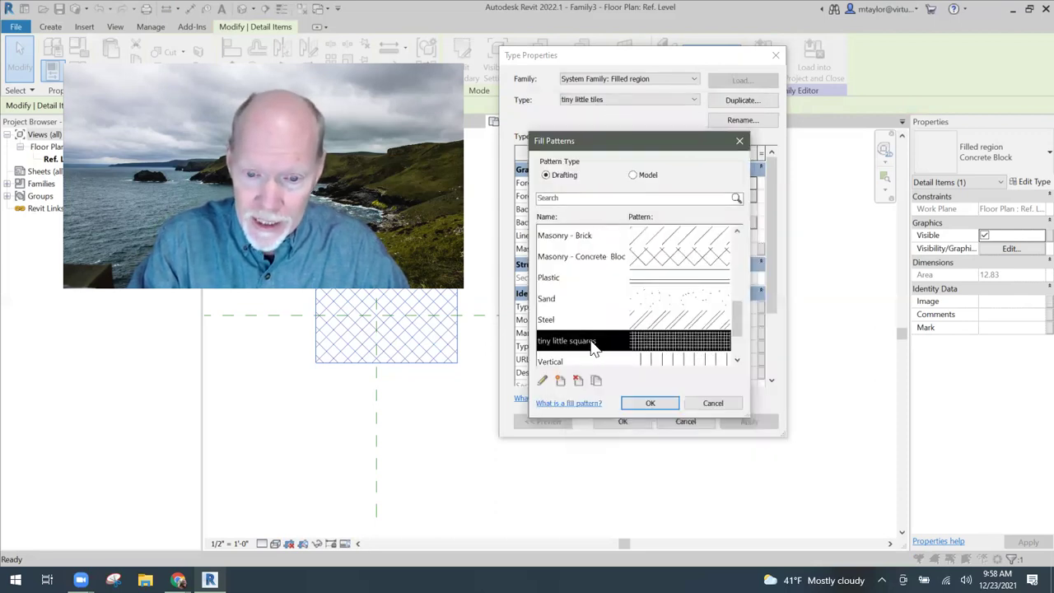
pyautogui.click(649, 403)
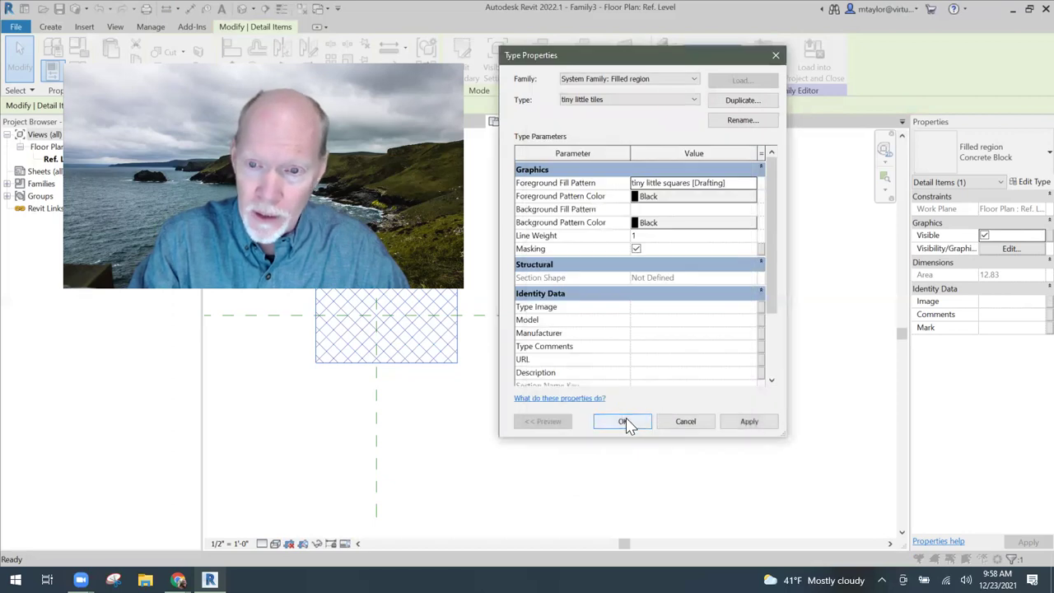
pyautogui.click(623, 422)
pyautogui.click(487, 381)
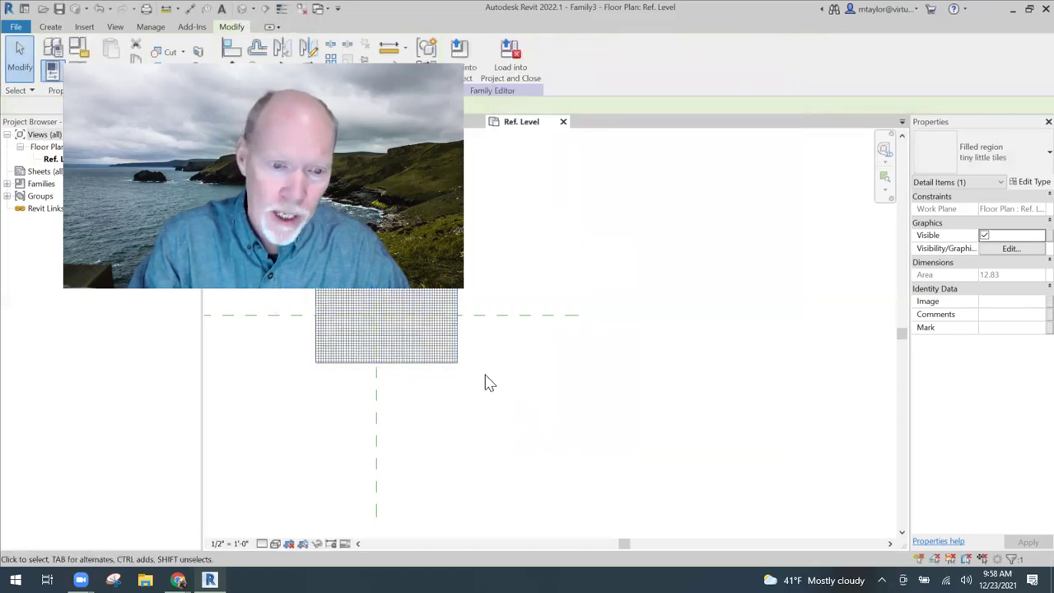
pyautogui.moveTo(487, 381); pyautogui.dragTo(659, 360, button='middle')
pyautogui.scroll(3, 536, 349)
pyautogui.click(539, 355)
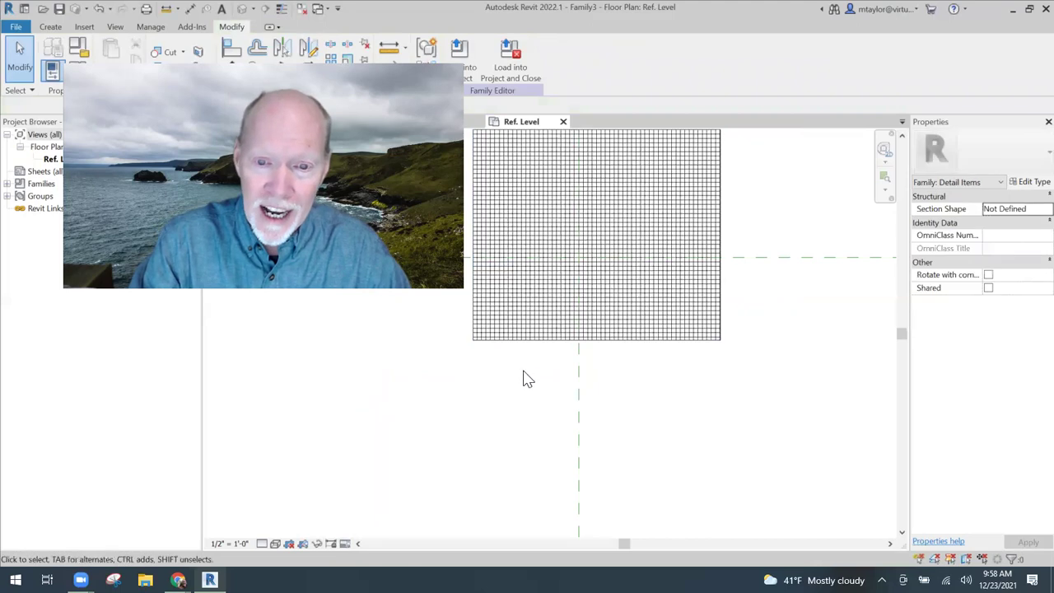
pyautogui.moveTo(522, 376); pyautogui.dragTo(552, 419, button='middle')
pyautogui.scroll(-1, 518, 422)
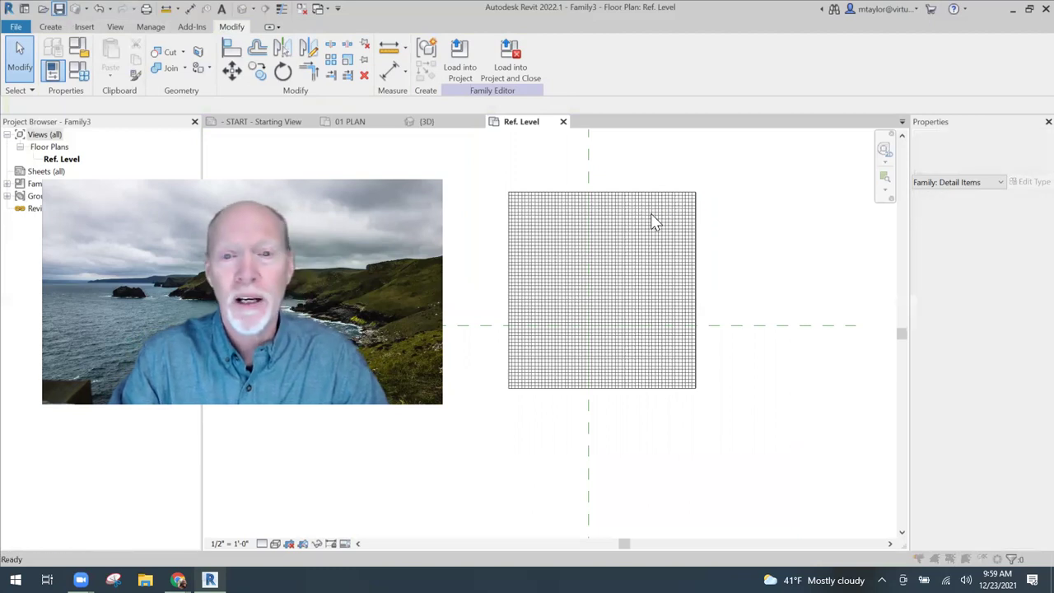
# Save the family as "tiny squares detail family" in REVIT LOCALS, load it into the project and close it
pyautogui.hotkey('ctrl', 's')
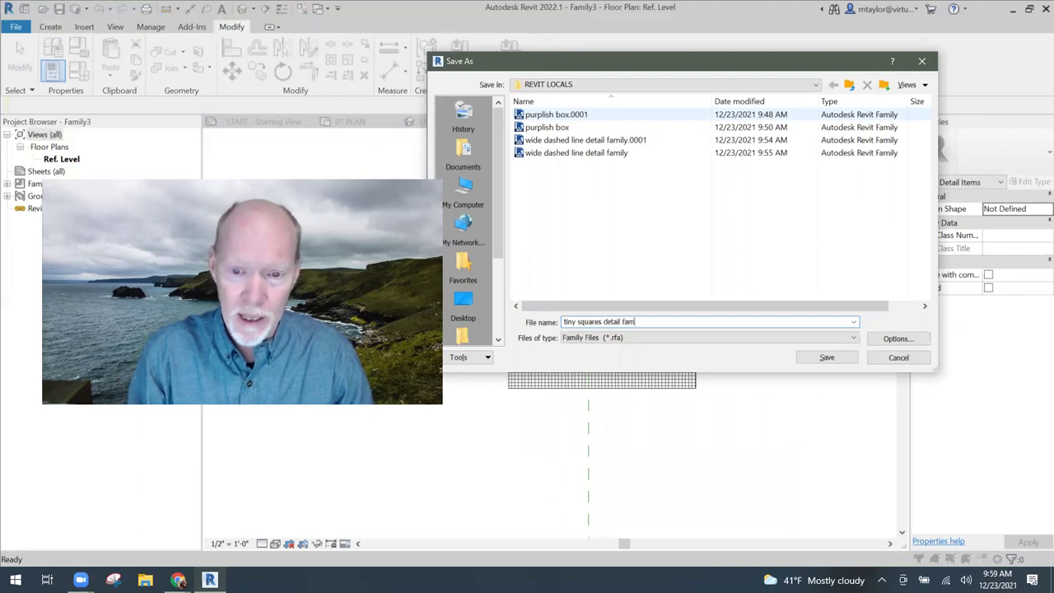
pyautogui.write('ily')
pyautogui.click(827, 357)
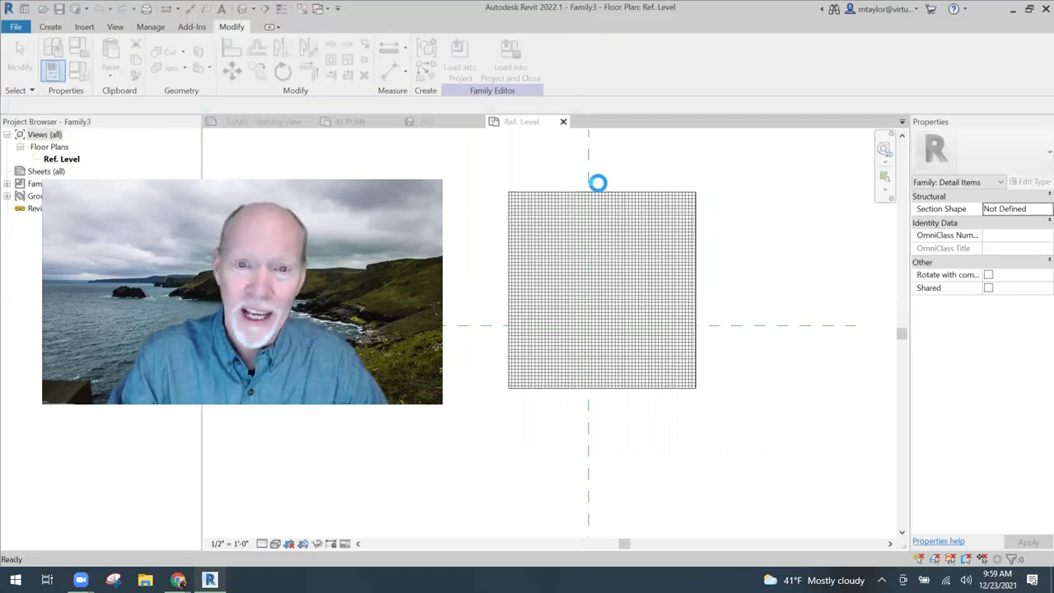
pyautogui.click(512, 69)
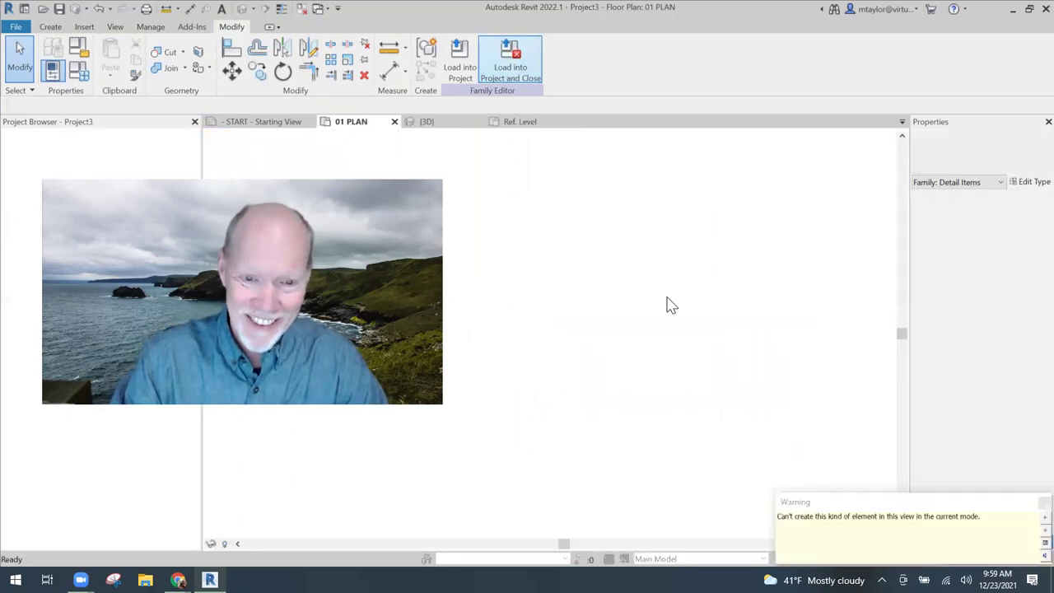
# Place three instances of the tiny squares detail family outside the building, near the exterior corner by Reception
pyautogui.moveTo(765, 259); pyautogui.dragTo(651, 292, button='middle')
pyautogui.scroll(1, 650, 293)
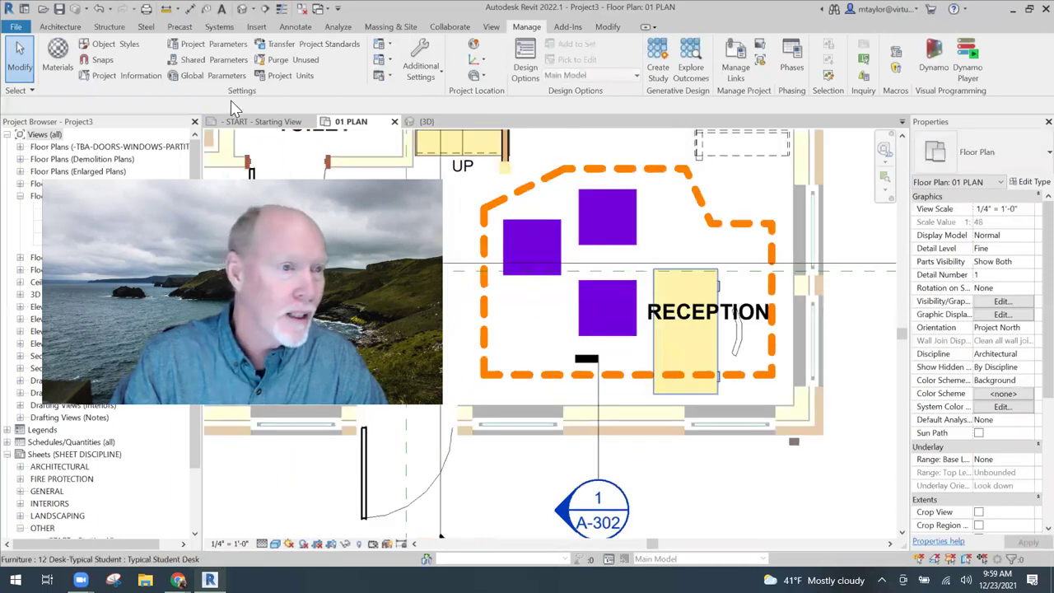
pyautogui.click(294, 26)
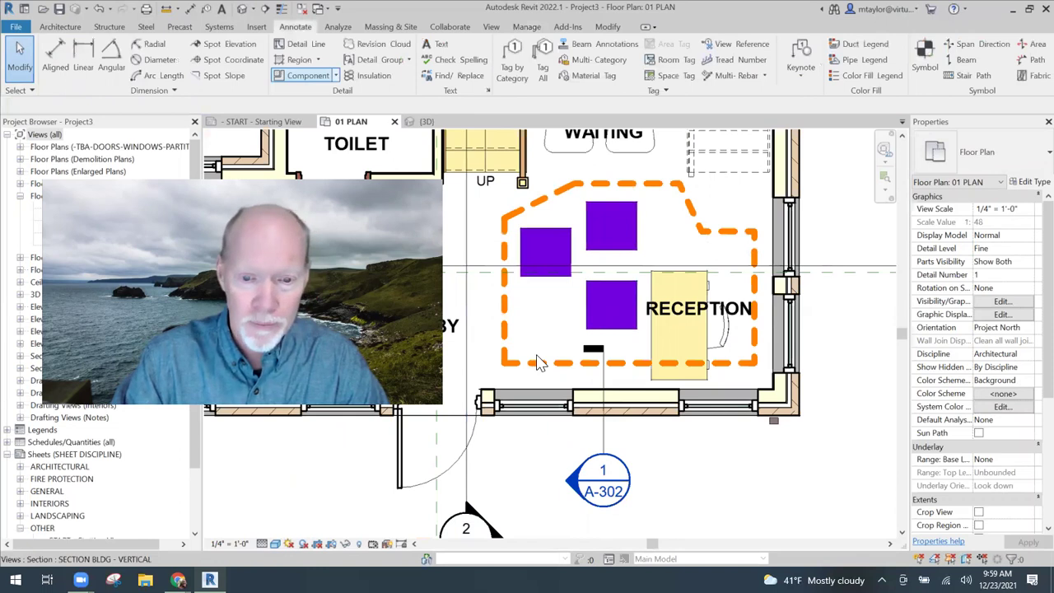
pyautogui.scroll(-2, 539, 346)
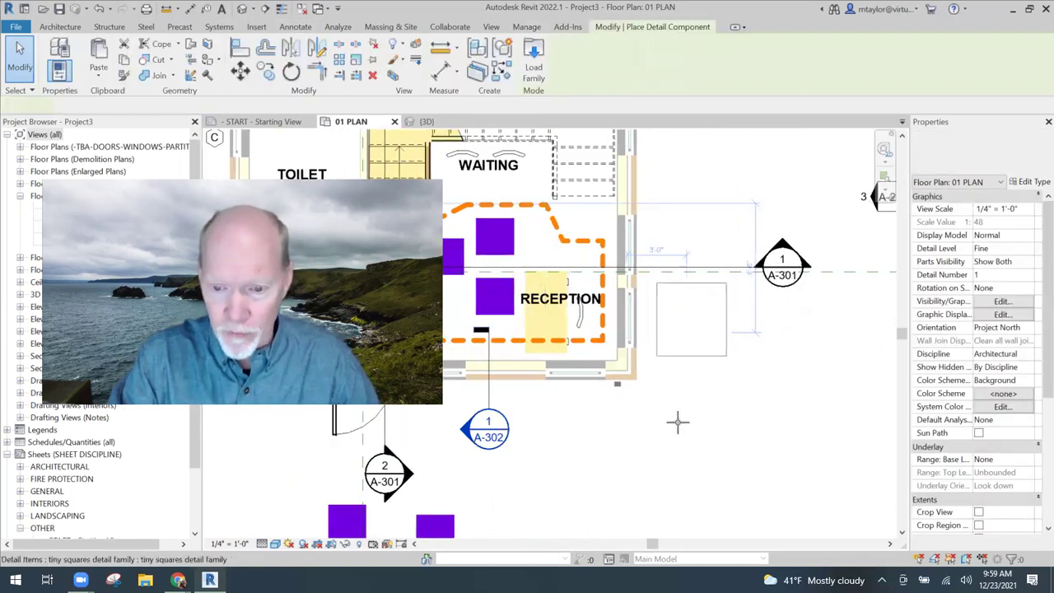
pyautogui.click(677, 422)
pyautogui.click(595, 446)
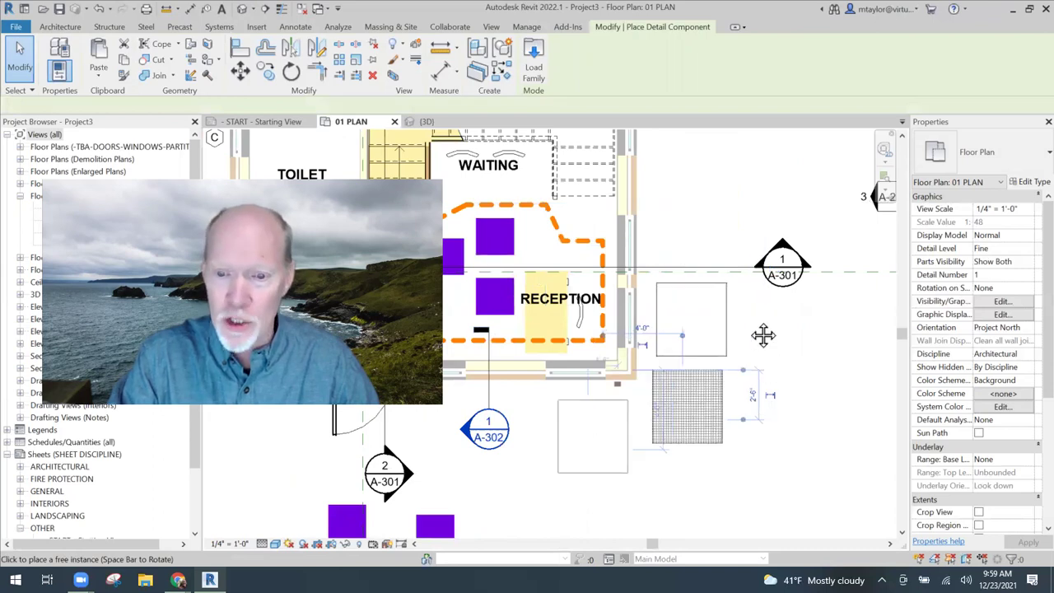
pyautogui.scroll(2, 694, 272)
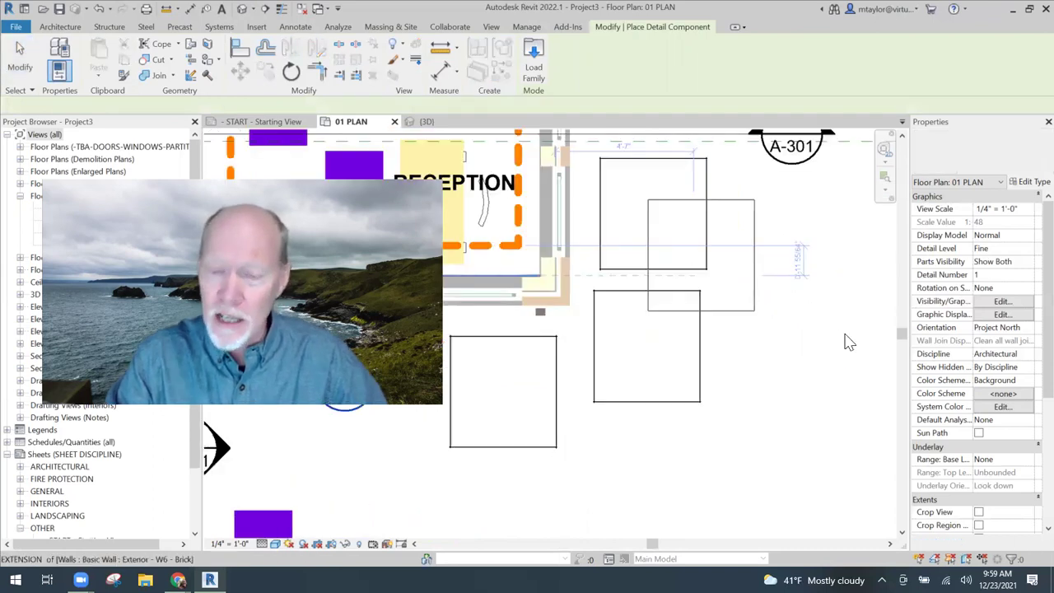
pyautogui.press('Escape')
pyautogui.scroll(-1, 780, 362)
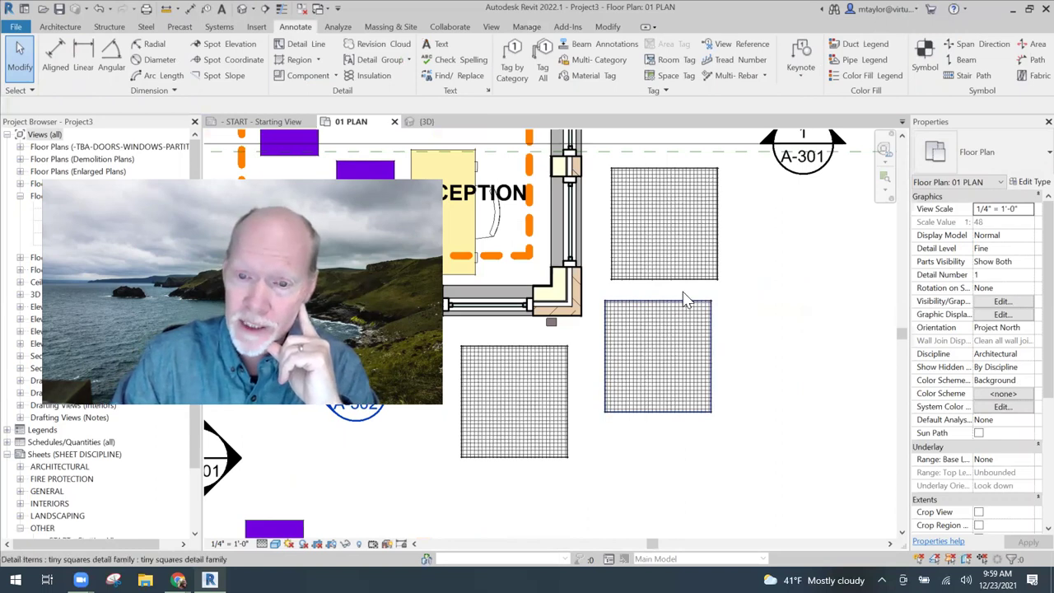
# Open the tiny squares detail family for editing from one of its instances placed in the plan
pyautogui.click(844, 346)
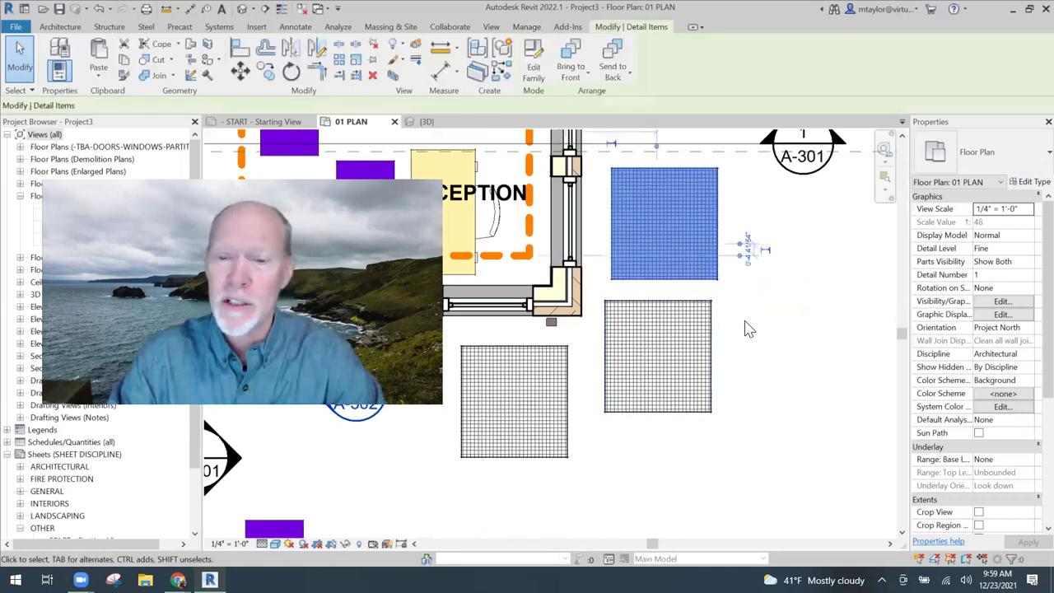
pyautogui.press('Escape')
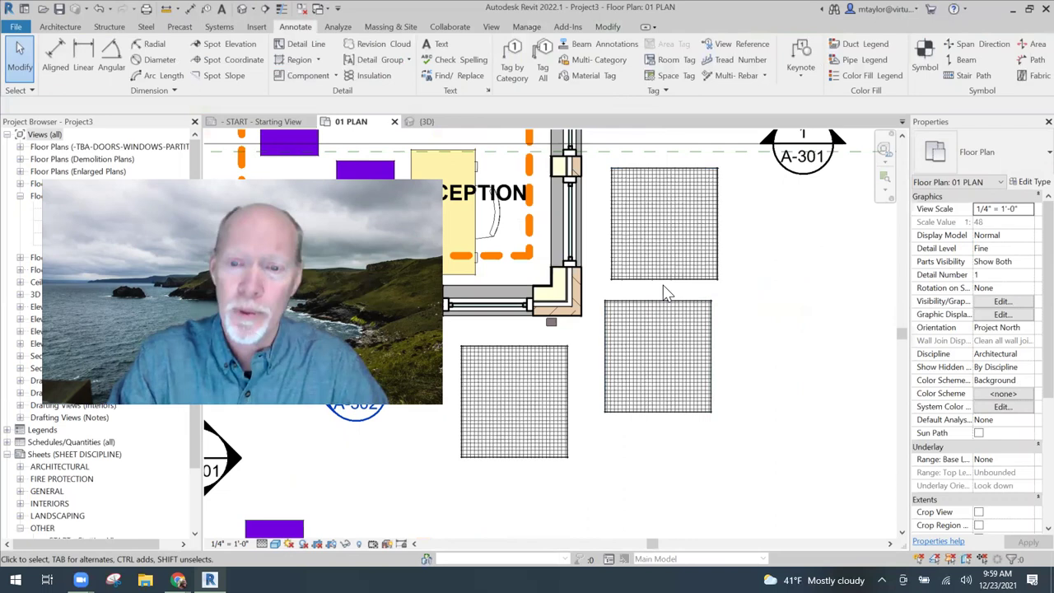
pyautogui.click(871, 348)
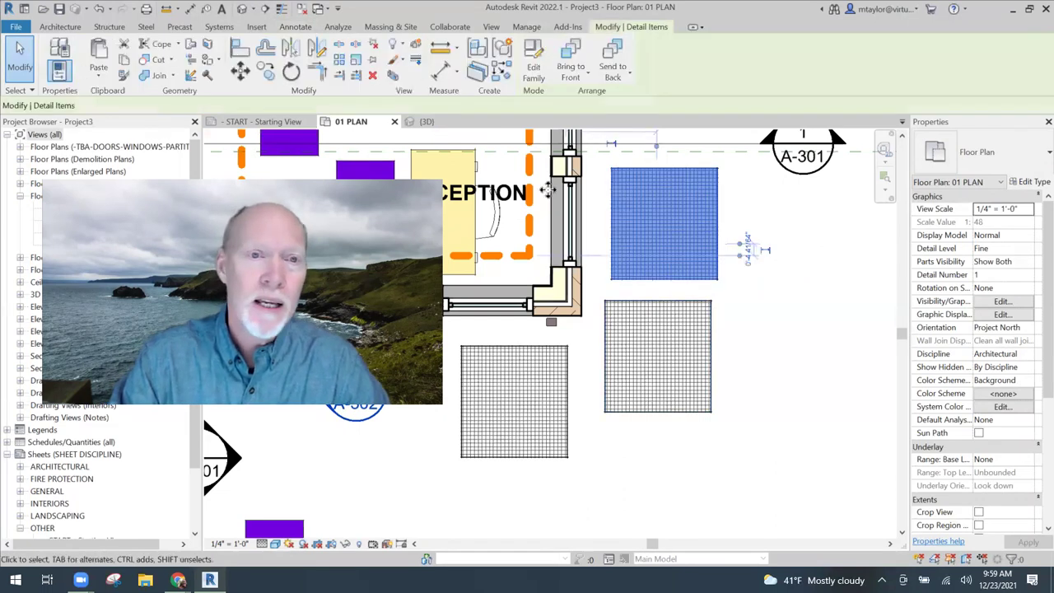
pyautogui.click(395, 64)
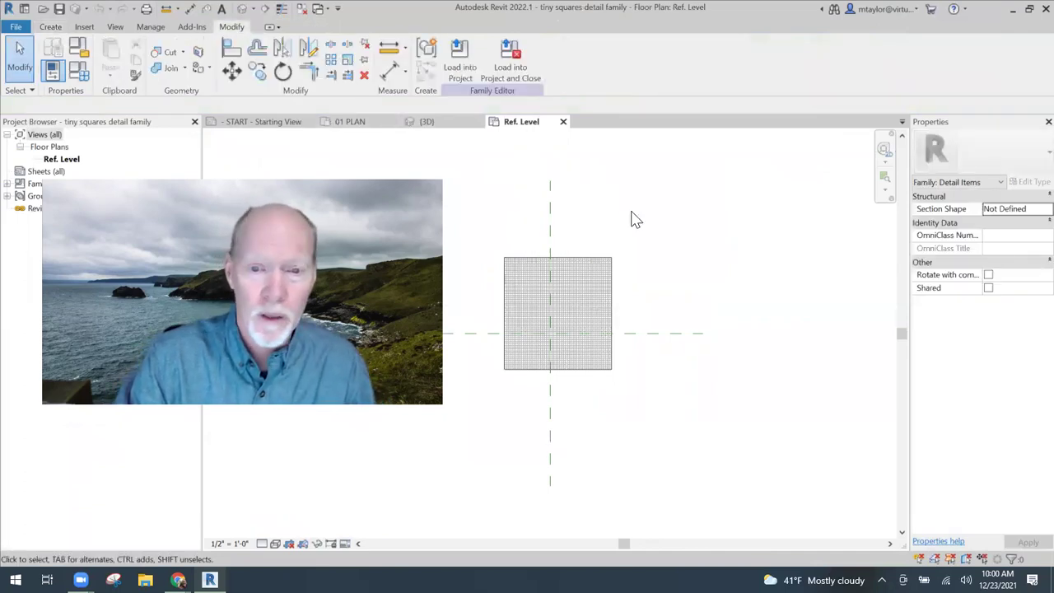
# In the family, set line spacing 1 of the tiny little squares drafting fill pattern to 1/8" and inspect the region
pyautogui.click(597, 260)
pyautogui.click(153, 28)
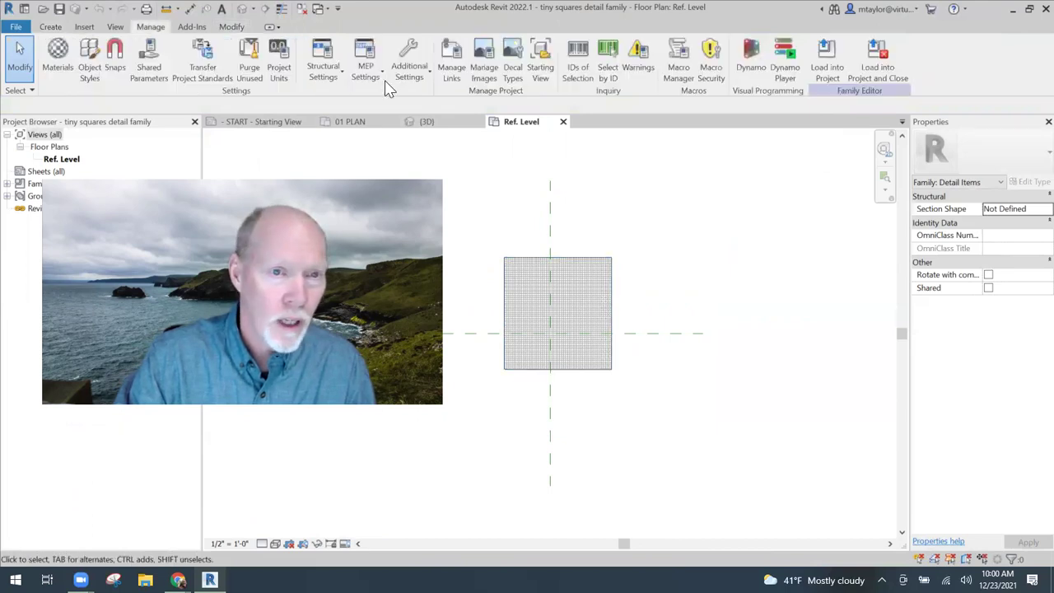
pyautogui.click(420, 80)
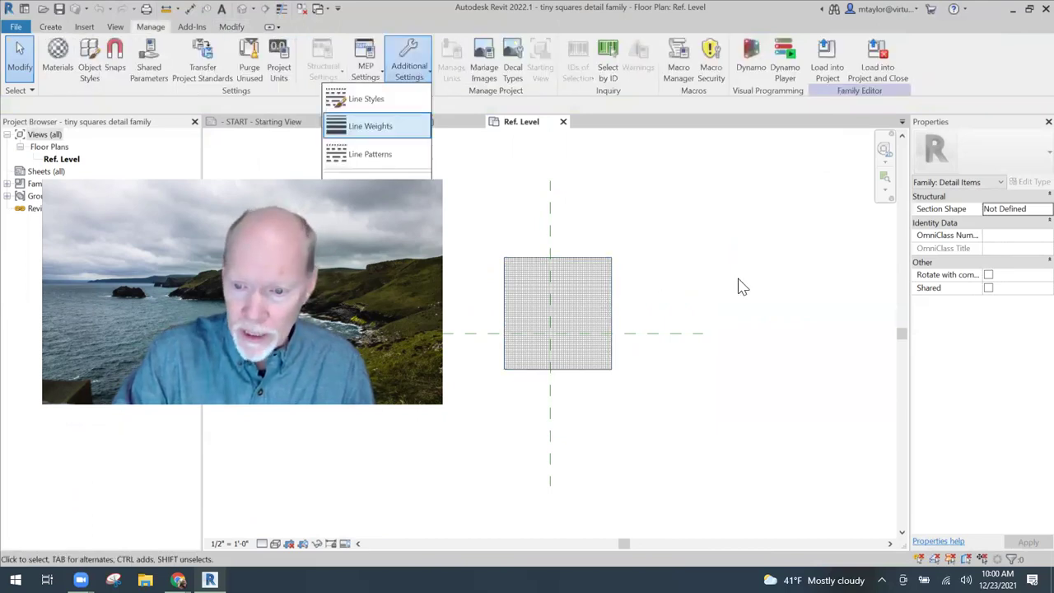
pyautogui.click(671, 302)
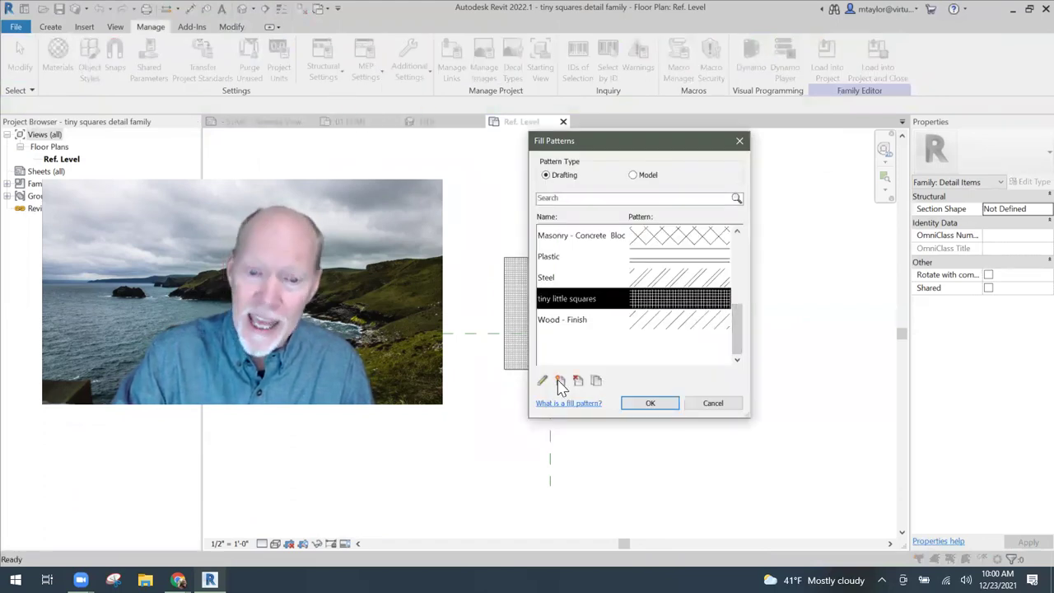
pyautogui.doubleClick(681, 315)
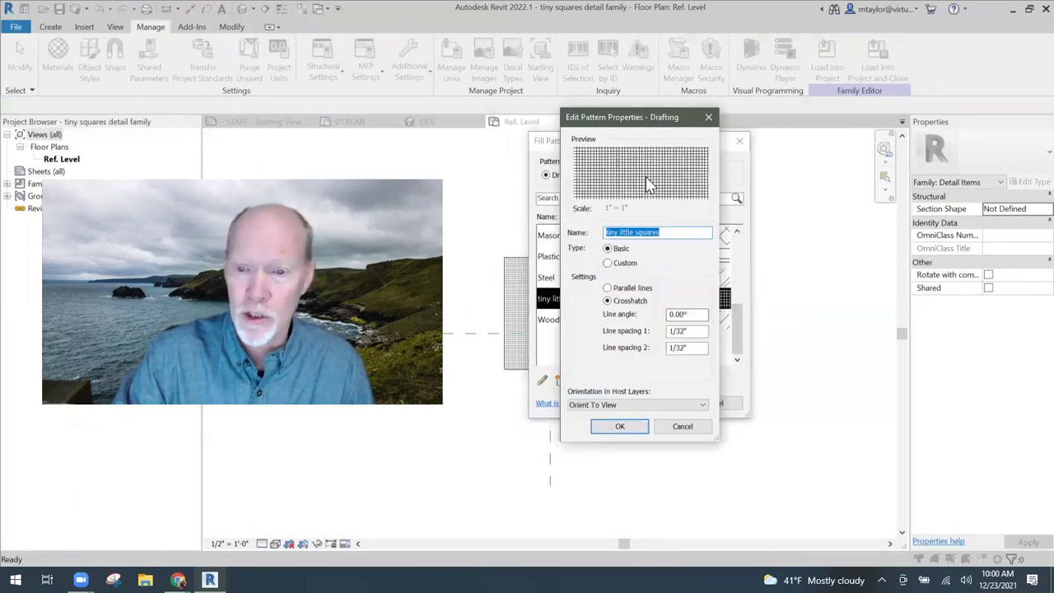
pyautogui.doubleClick(682, 331)
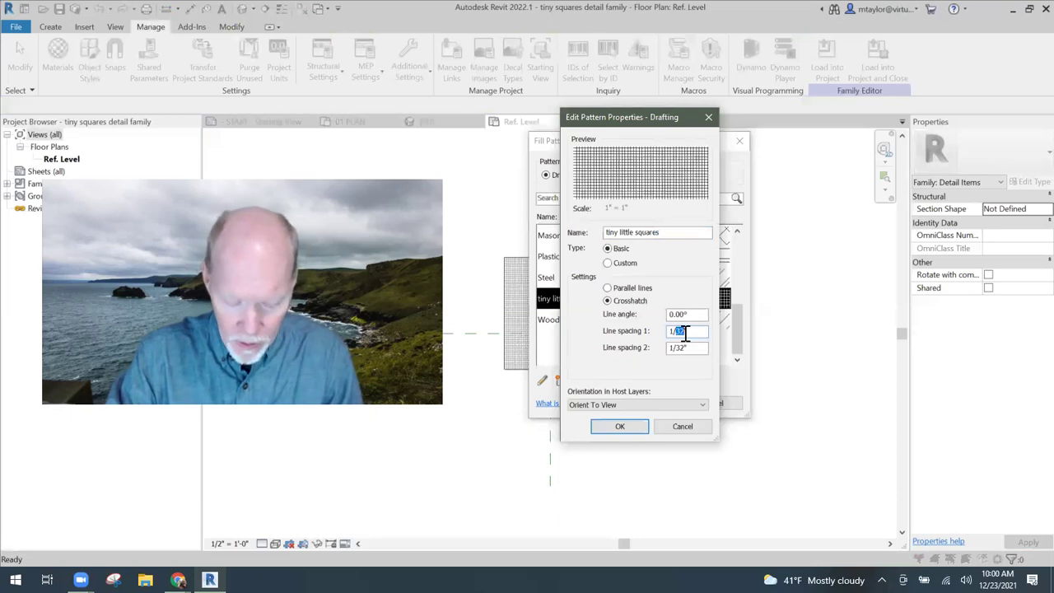
pyautogui.write('8')
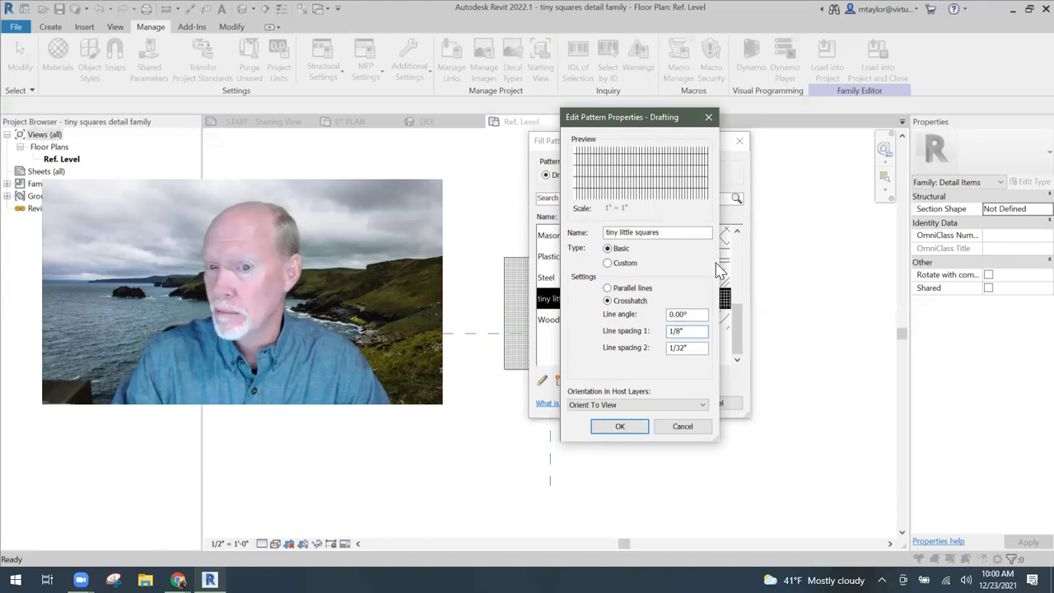
pyautogui.click(619, 427)
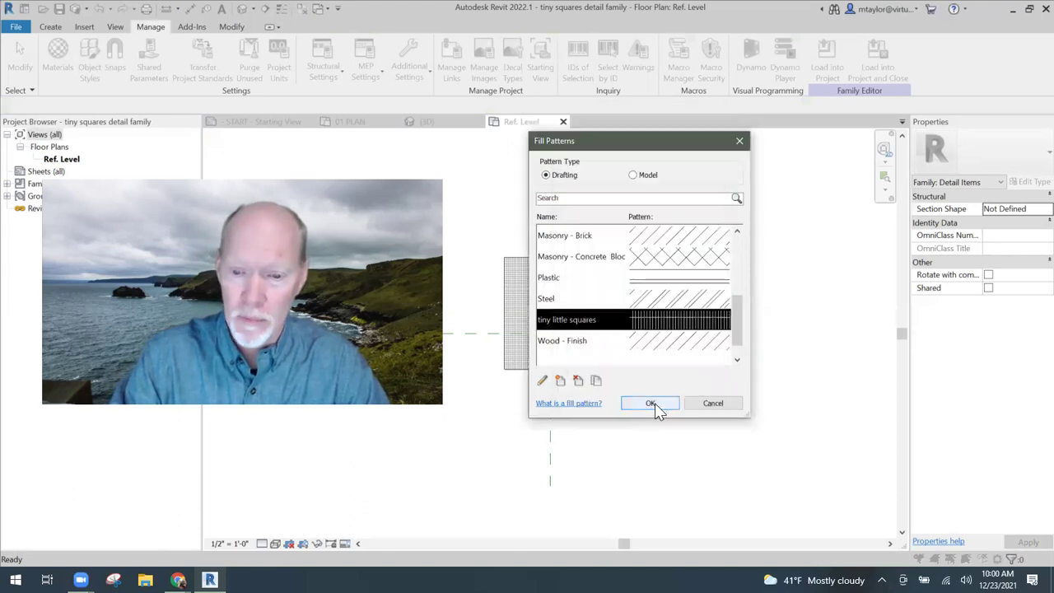
pyautogui.click(655, 402)
pyautogui.scroll(4, 560, 323)
pyautogui.moveTo(588, 332)
pyautogui.mouseDown(button='middle')
pyautogui.moveTo(609, 315)
pyautogui.moveTo(599, 312)
pyautogui.mouseUp(button='middle')
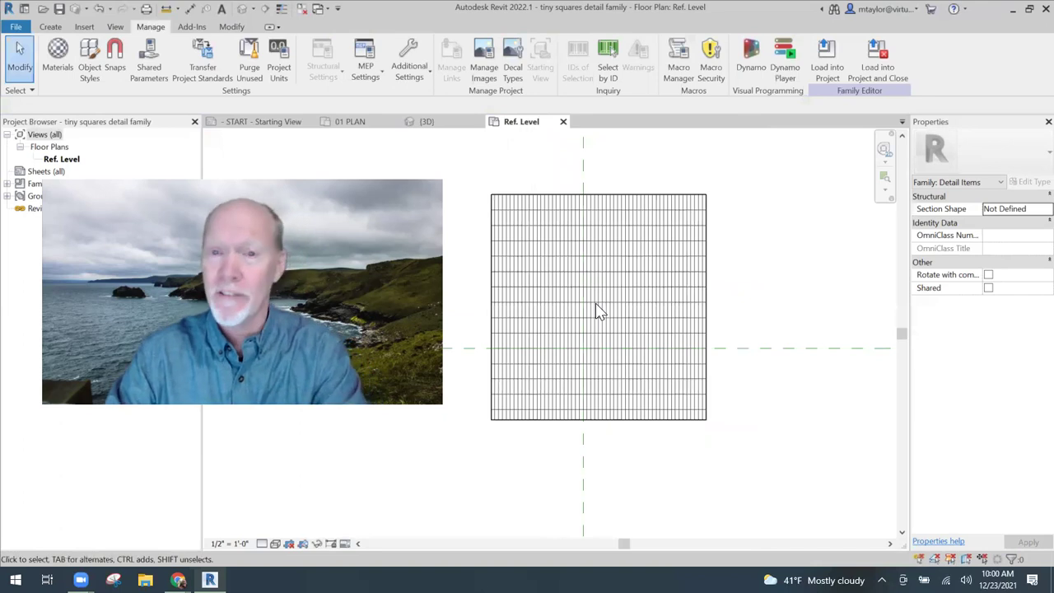
# Save the family, load it into the project and close it, overwriting the existing version
pyautogui.click(59, 9)
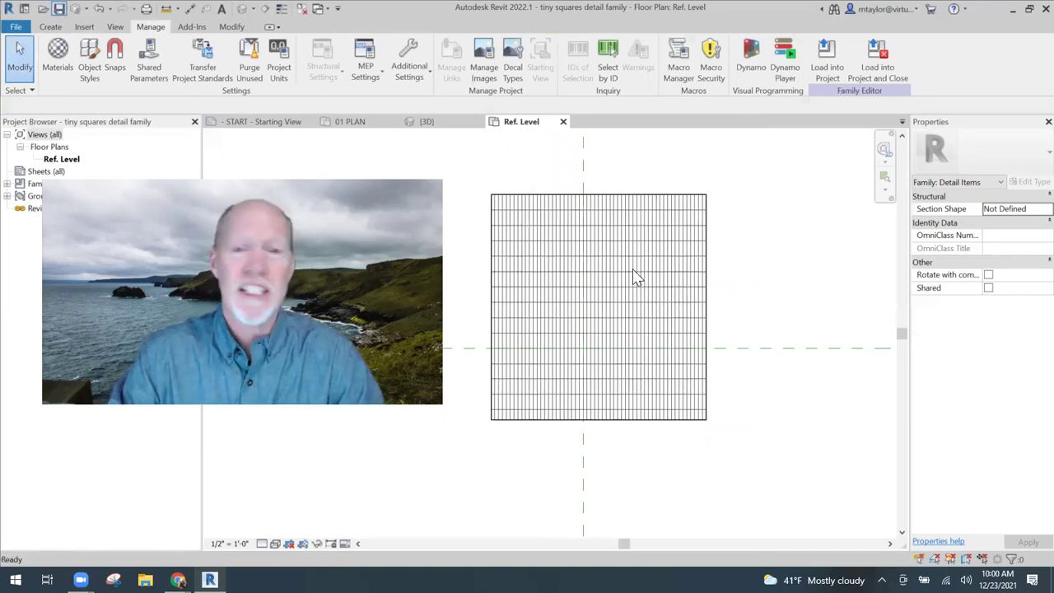
pyautogui.moveTo(535, 214); pyautogui.dragTo(620, 214)
pyautogui.click(598, 306)
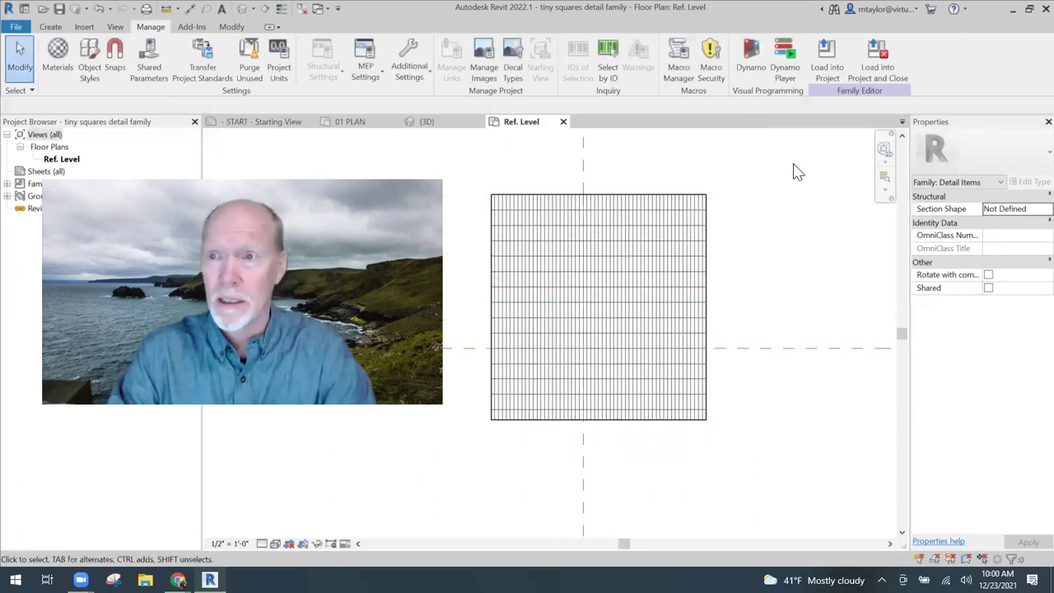
pyautogui.click(876, 66)
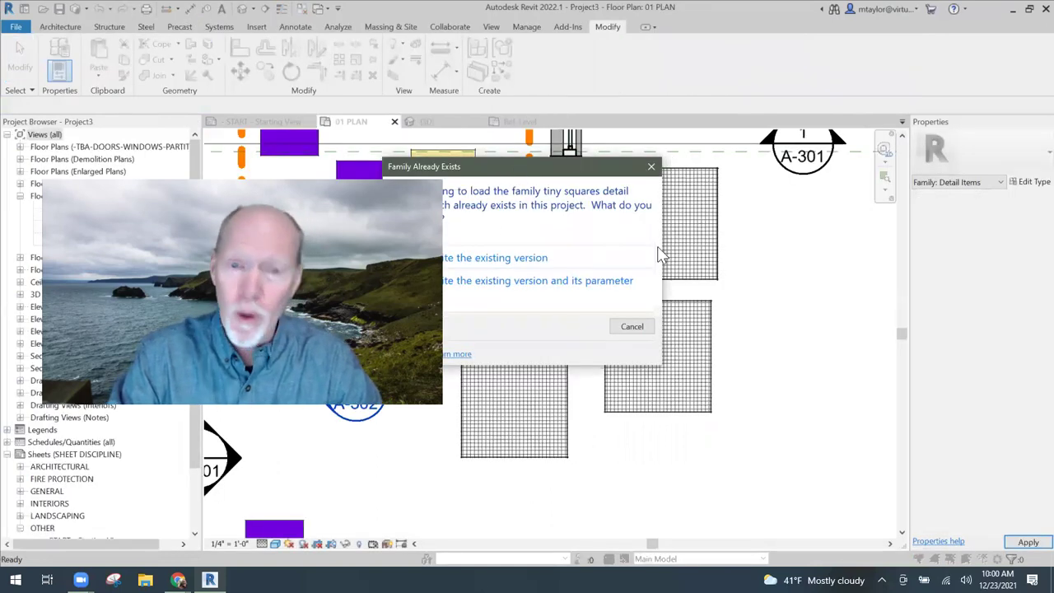
pyautogui.click(661, 273)
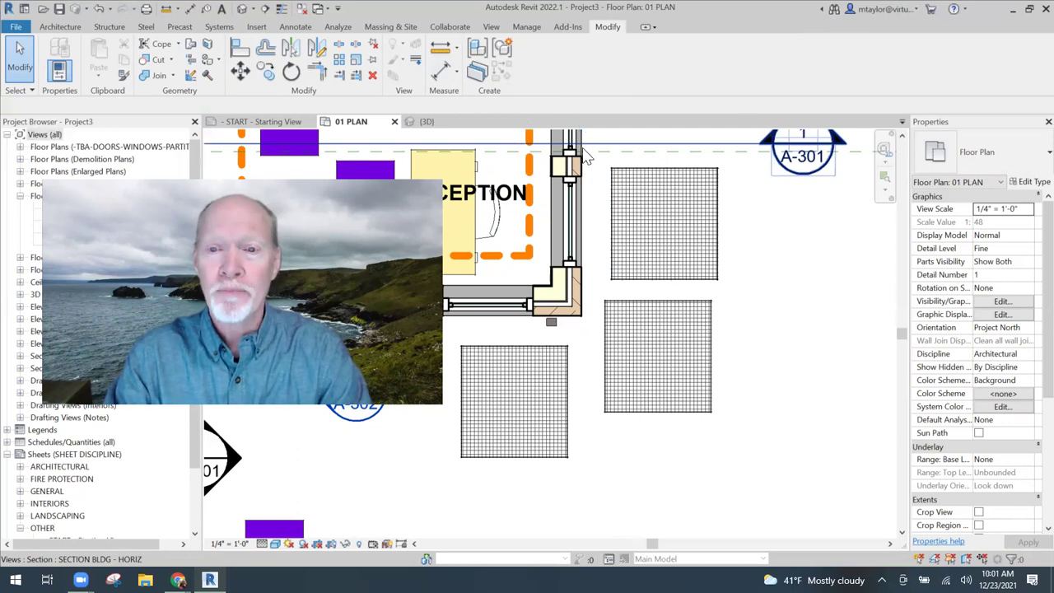
# In the project, set line spacing 1 of the tiny little squares drafting fill pattern to 1/8"
pyautogui.click(526, 27)
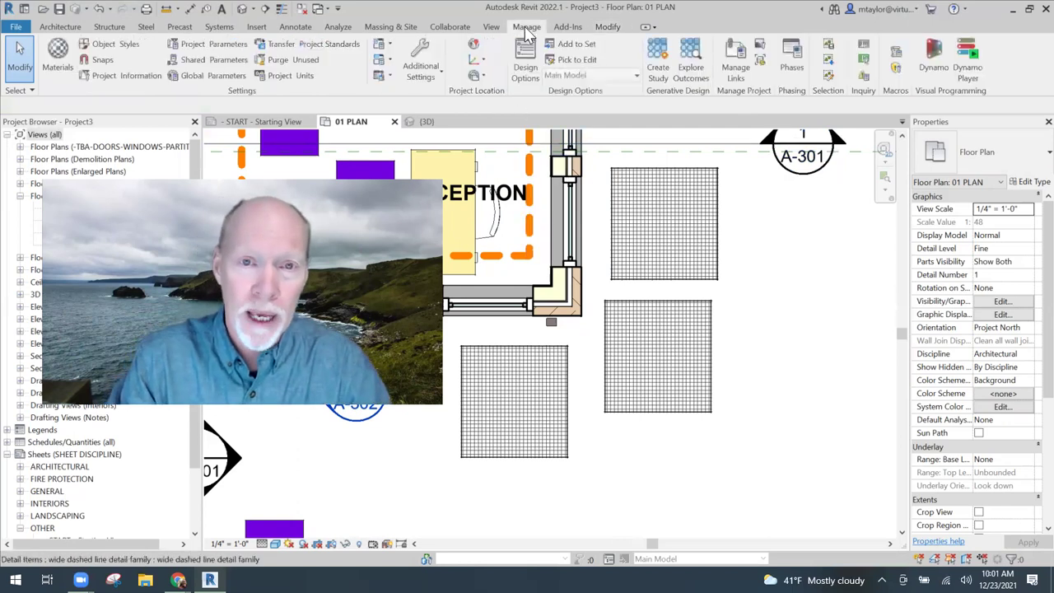
pyautogui.click(429, 76)
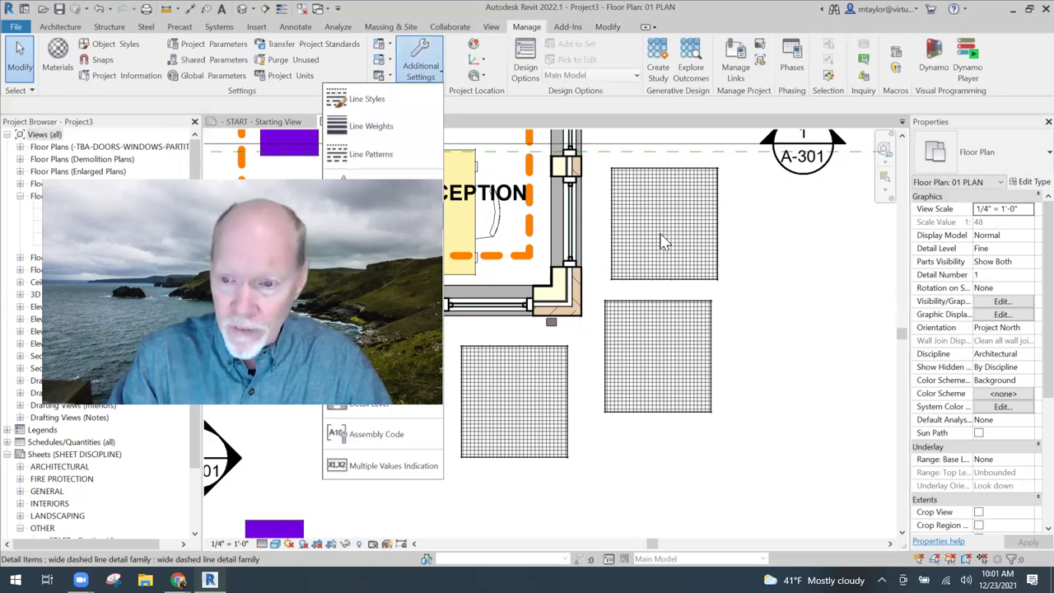
pyautogui.moveTo(744, 248); pyautogui.dragTo(737, 332)
pyautogui.click(672, 301)
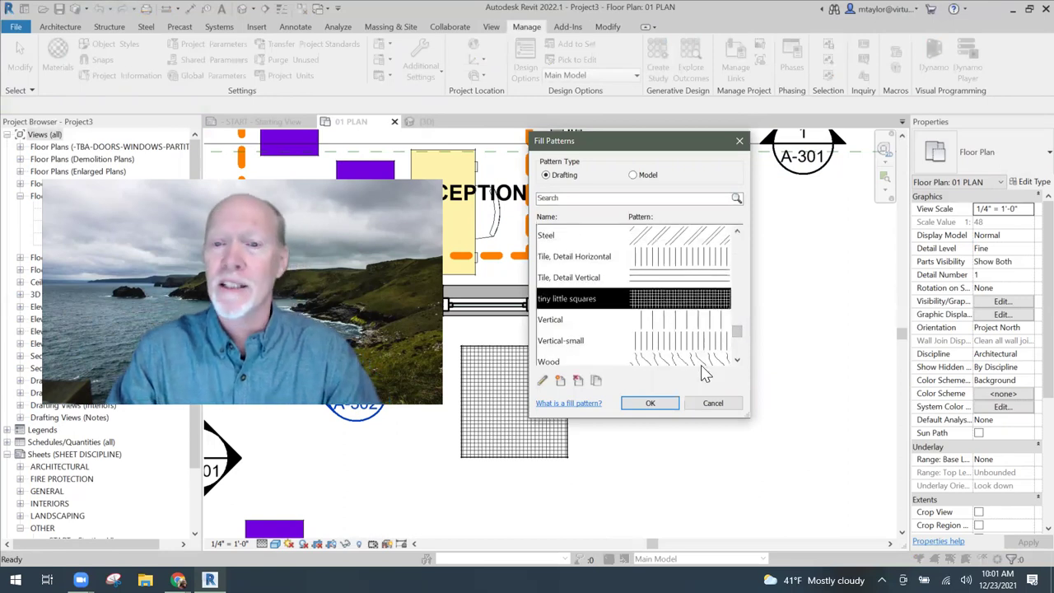
pyautogui.click(543, 381)
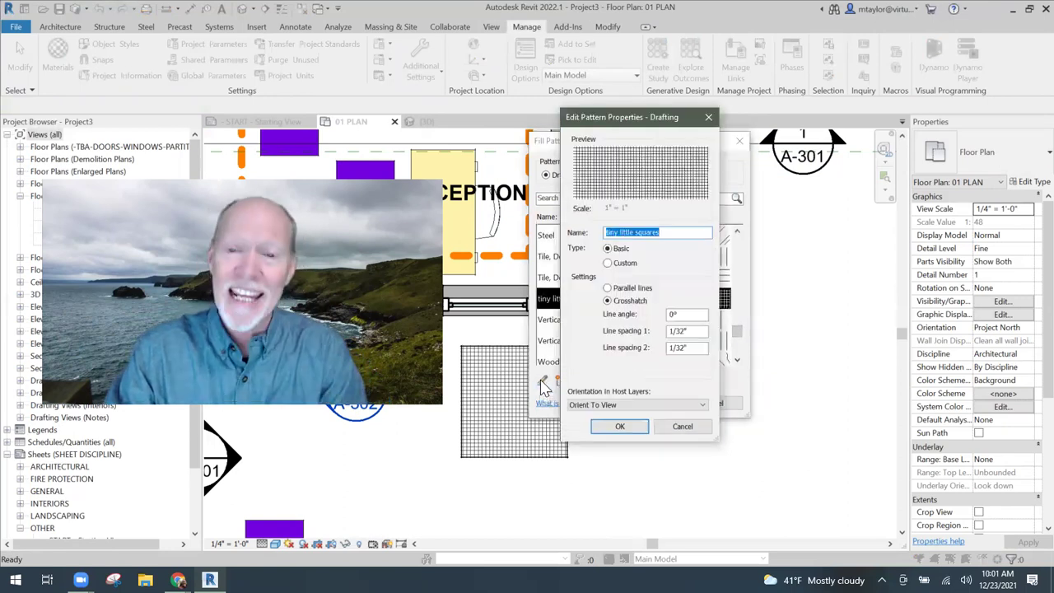
pyautogui.doubleClick(680, 332)
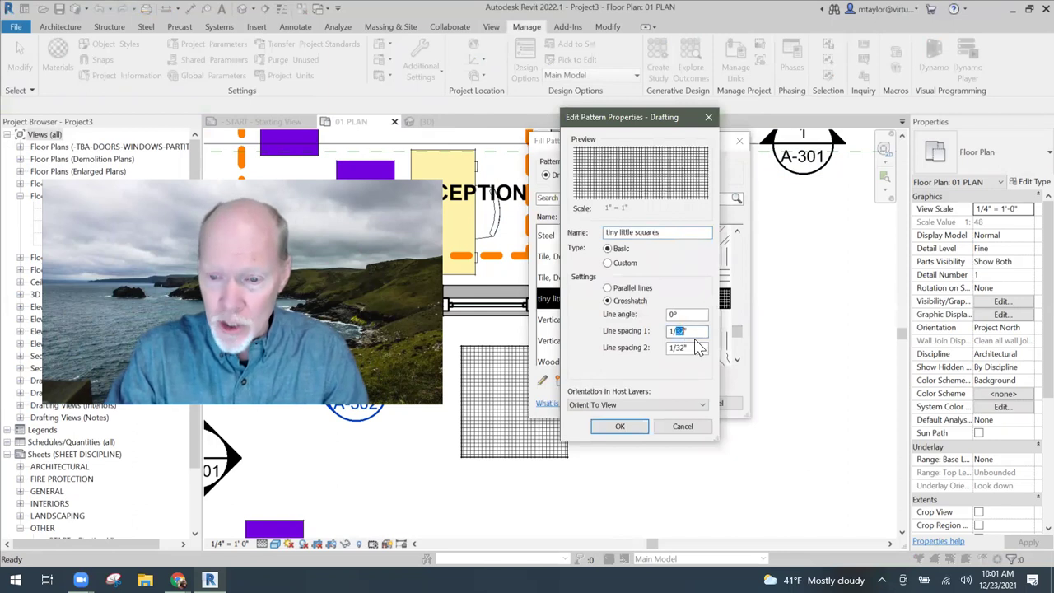
pyautogui.write('8')
pyautogui.click(619, 425)
pyautogui.click(660, 401)
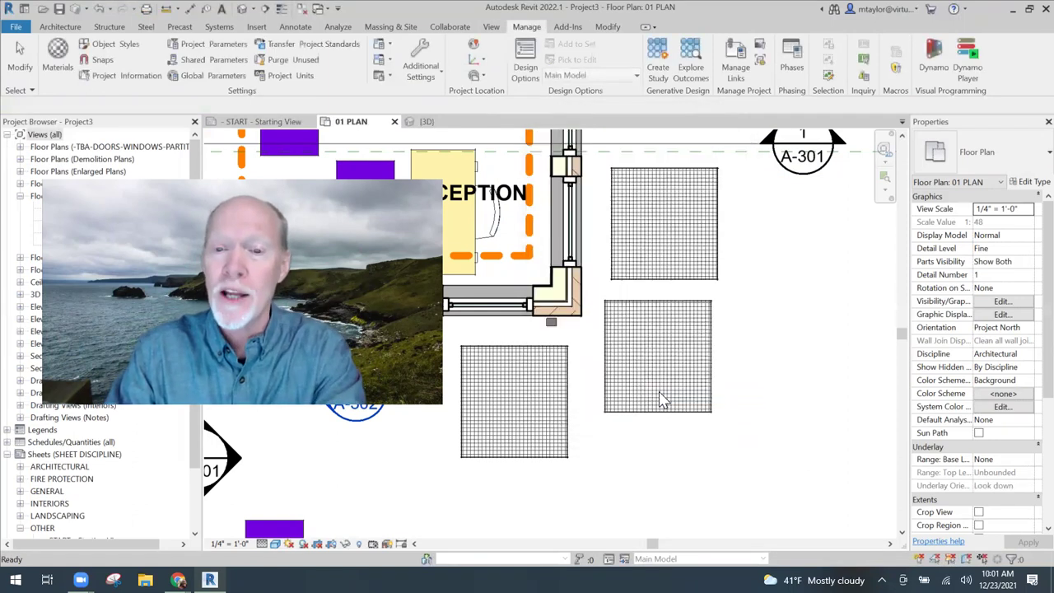